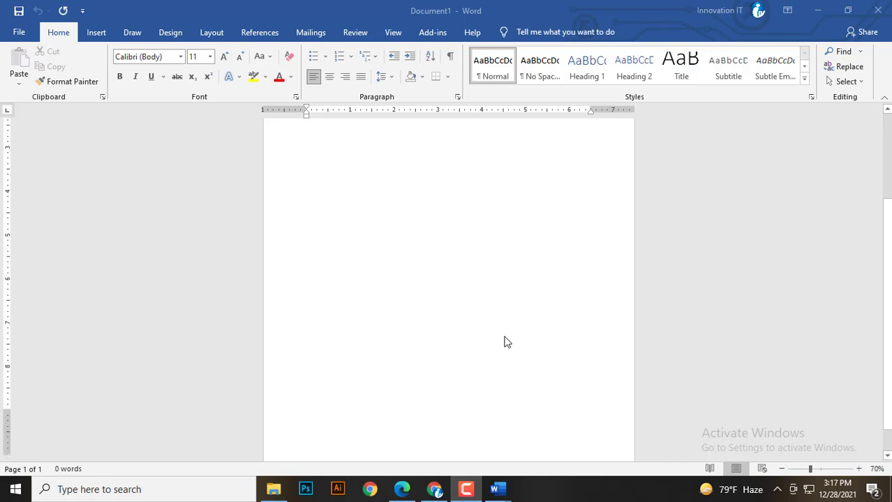
Draw a rectangle about 8.45" wide and 1.6" tall across the bottom edge of the page.
click(96, 33)
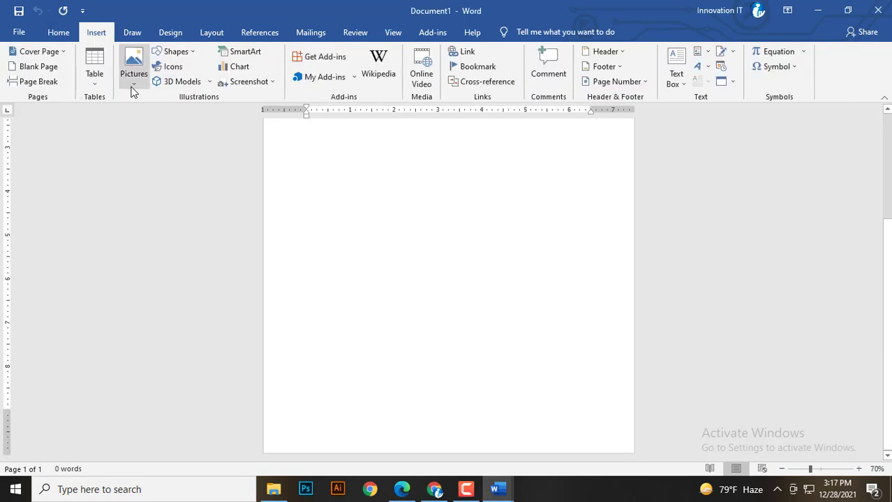
click(175, 51)
click(196, 81)
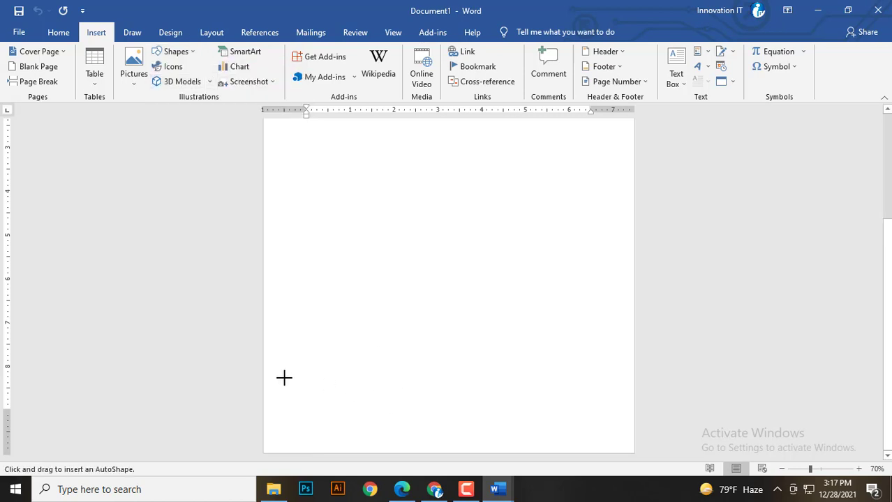
mouse_move(263, 382)
mouse_down()
mouse_move(541, 448)
mouse_move(632, 453)
mouse_up()
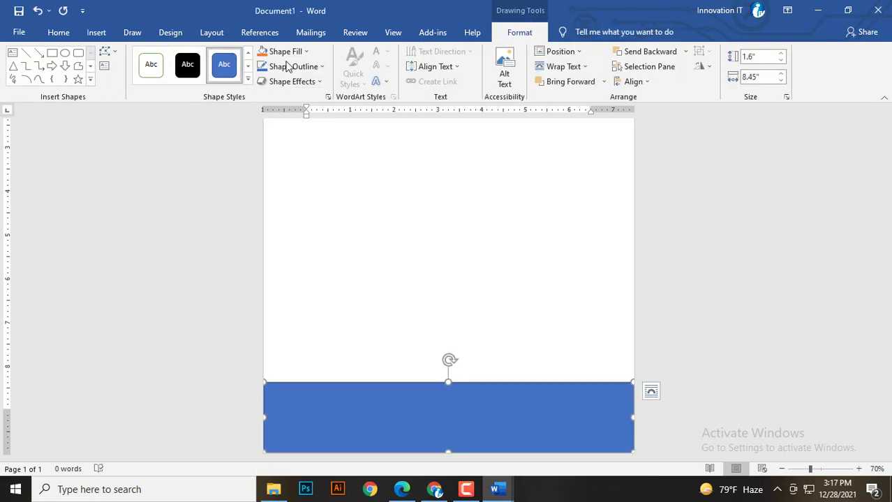
Fill the bottom rectangle with Orange, Accent 2, Darker 25% and remove its outline.
click(309, 53)
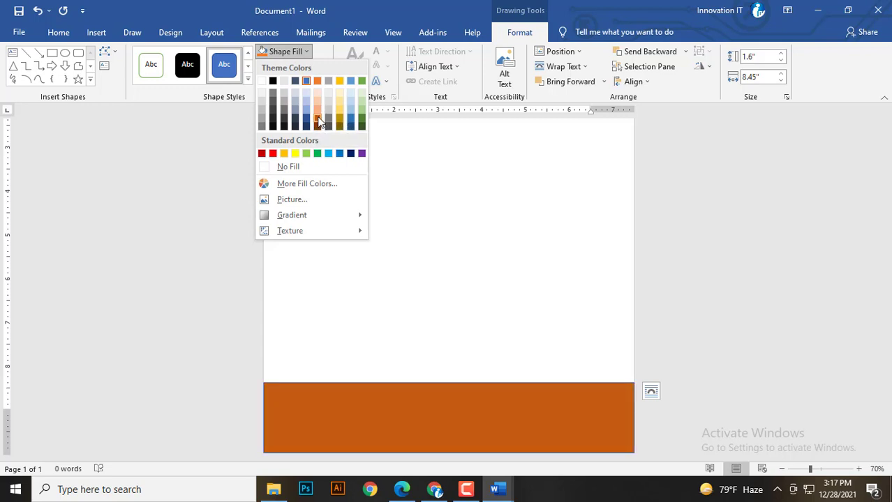
click(318, 121)
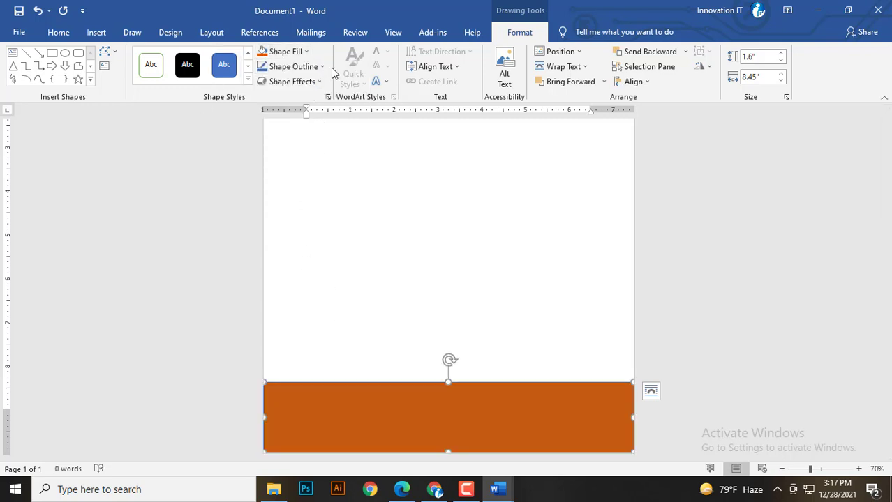
click(294, 66)
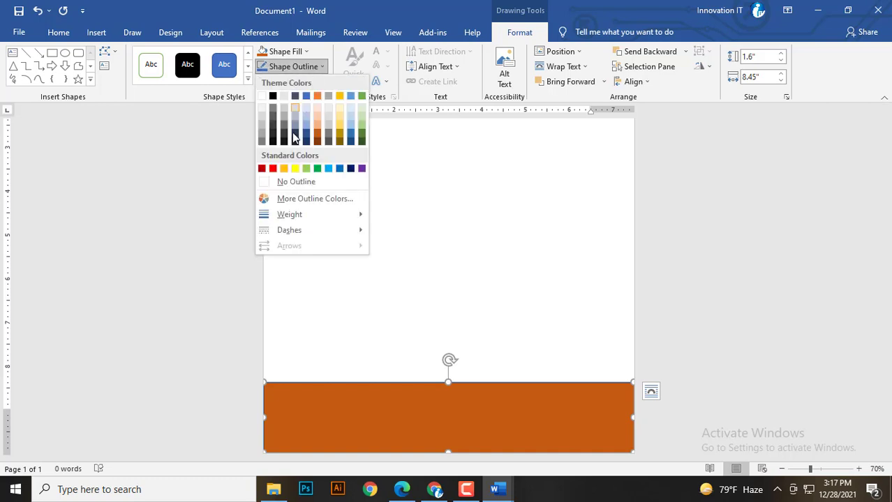
click(286, 183)
click(388, 354)
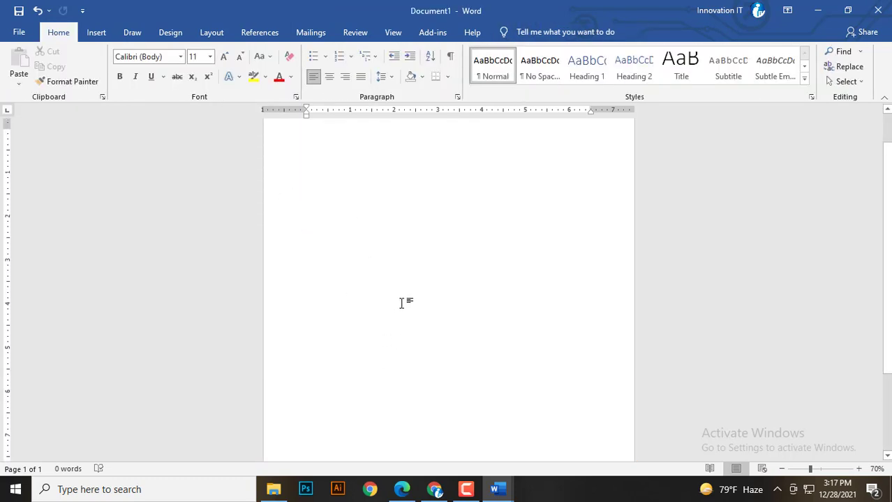
click(375, 406)
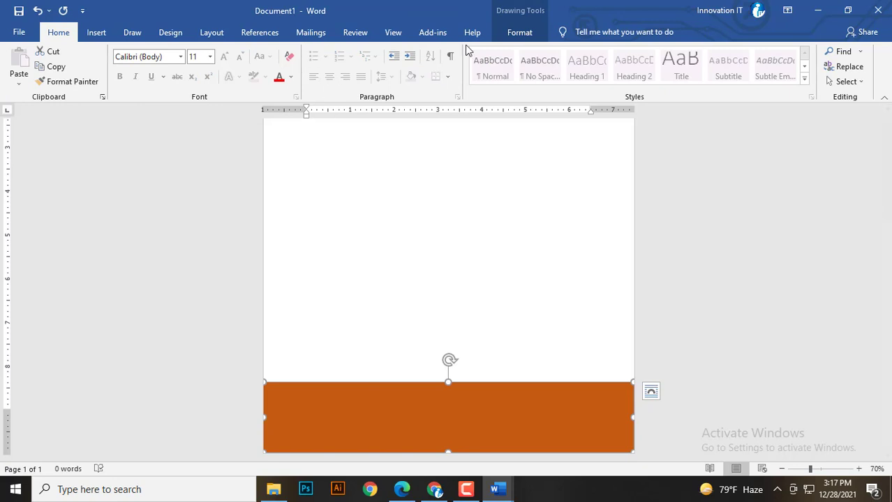
click(520, 33)
Turn on Edit Points and bend the rectangle's top edge into a raised curve.
click(109, 53)
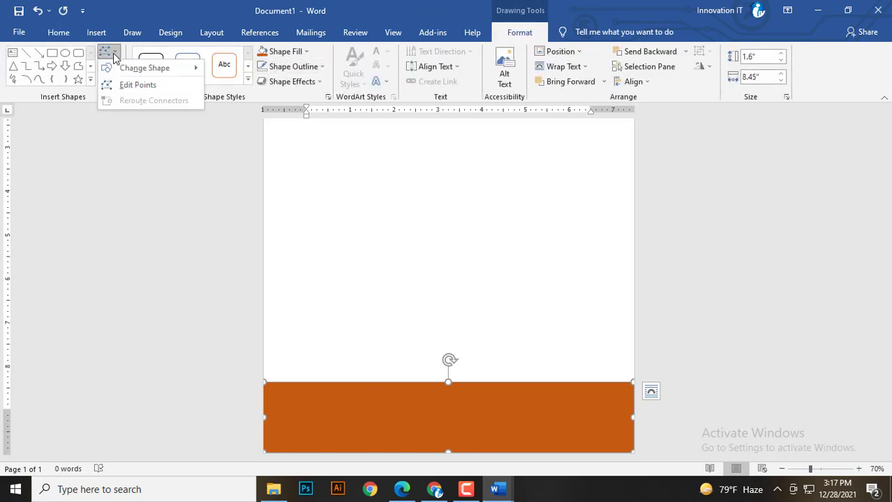
click(118, 87)
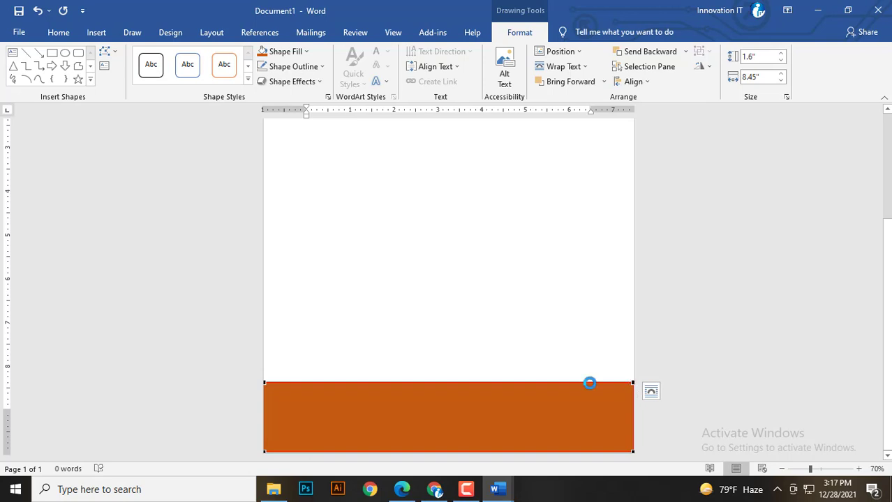
drag(573, 383, 573, 402)
drag(470, 402, 380, 353)
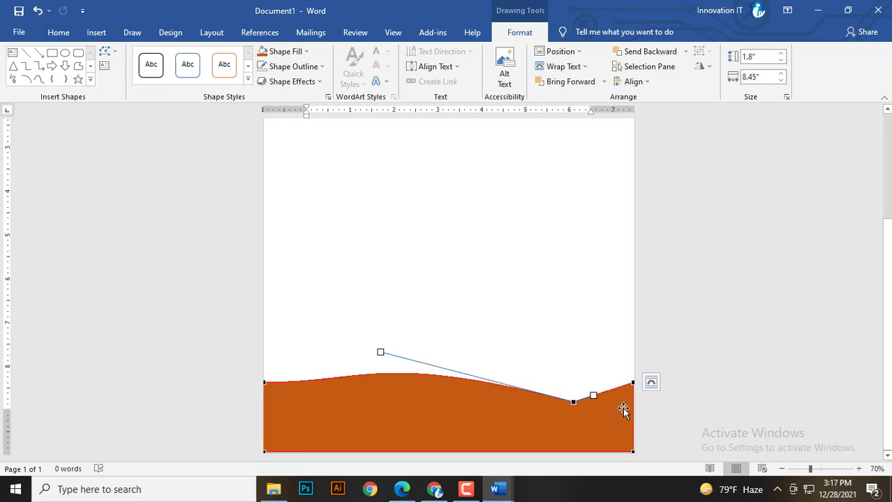
drag(632, 385, 632, 433)
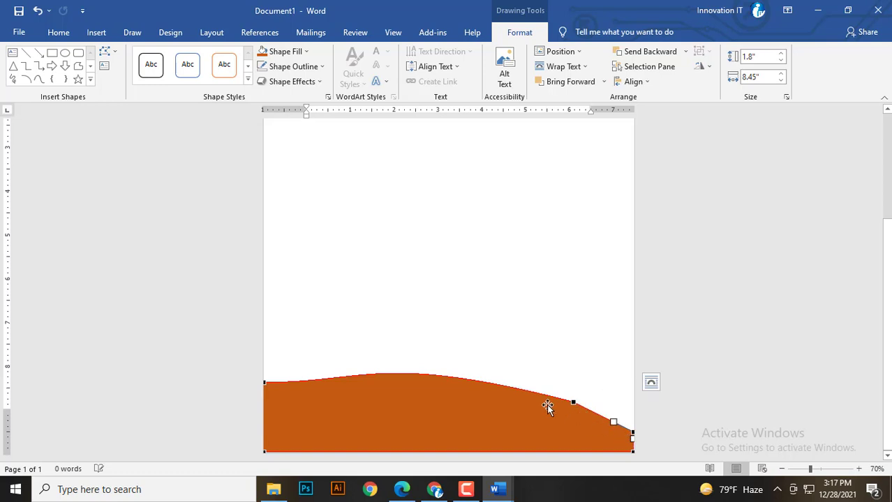
drag(574, 401, 535, 392)
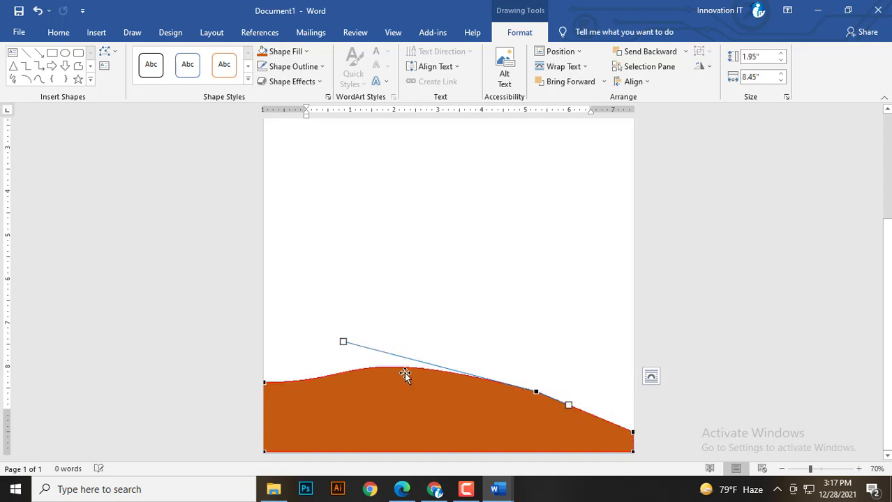
Refine the wave's crest and both ends, lifting the peak so the shape is 2.27" tall.
drag(343, 342, 318, 348)
drag(264, 382, 264, 377)
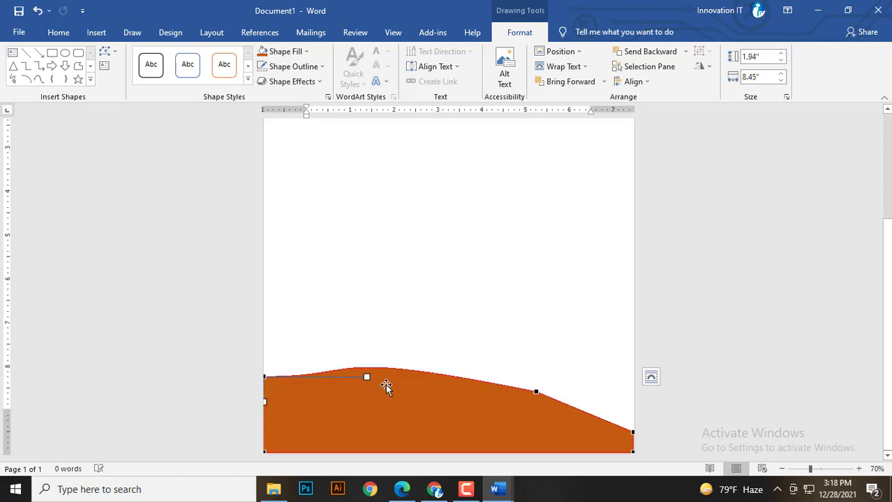
drag(366, 377, 370, 436)
drag(536, 391, 623, 404)
drag(330, 340, 346, 294)
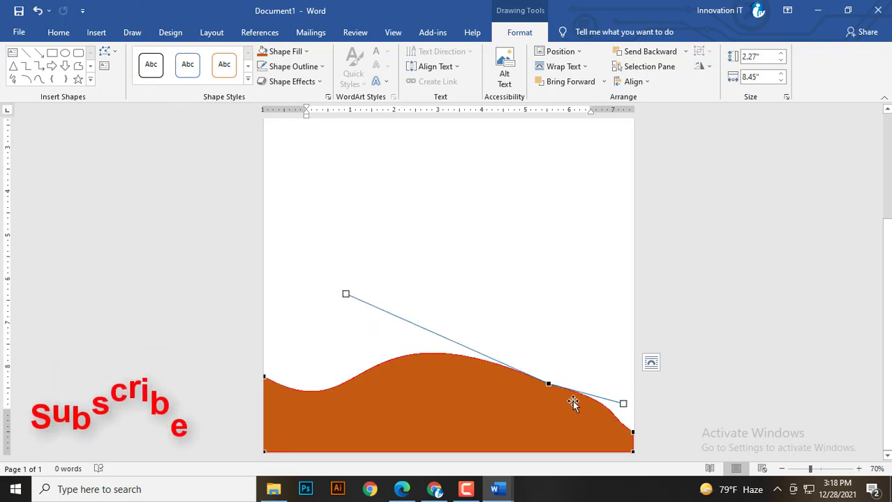
click(633, 432)
drag(637, 424, 592, 441)
Undo two curve edits and redraw the top as a left hump dipping sharply right of centre.
key(ctrl+z)
key(ctrl+z)
key(ctrl+z)
key(ctrl+z)
key(ctrl+z)
key(ctrl+z)
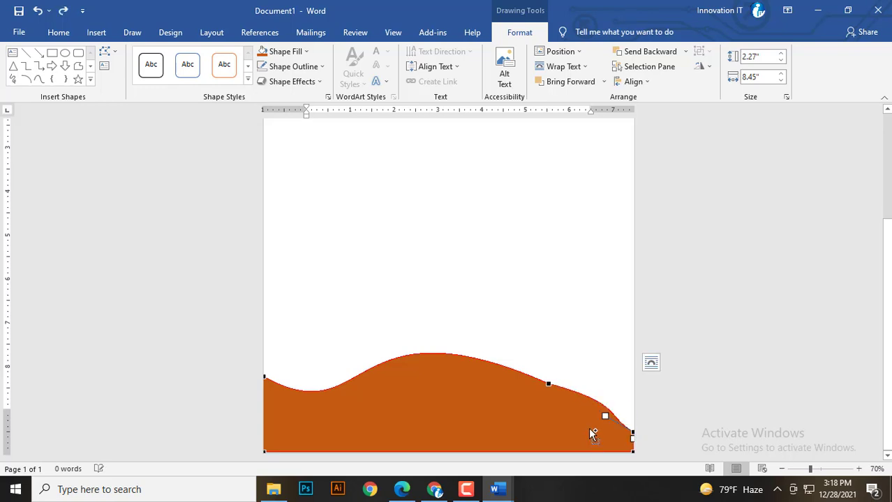
key(ctrl+z)
key(ctrl+z)
key(ctrl+z)
key(ctrl+z)
key(ctrl+z)
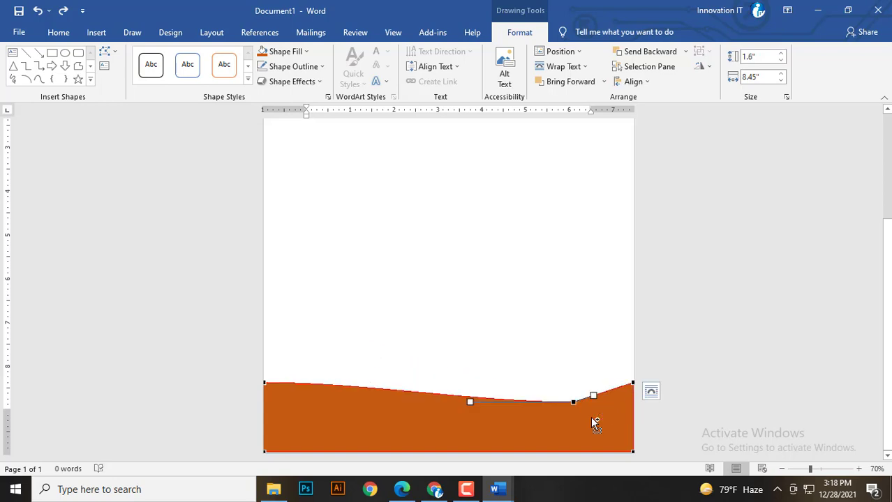
drag(574, 403, 522, 423)
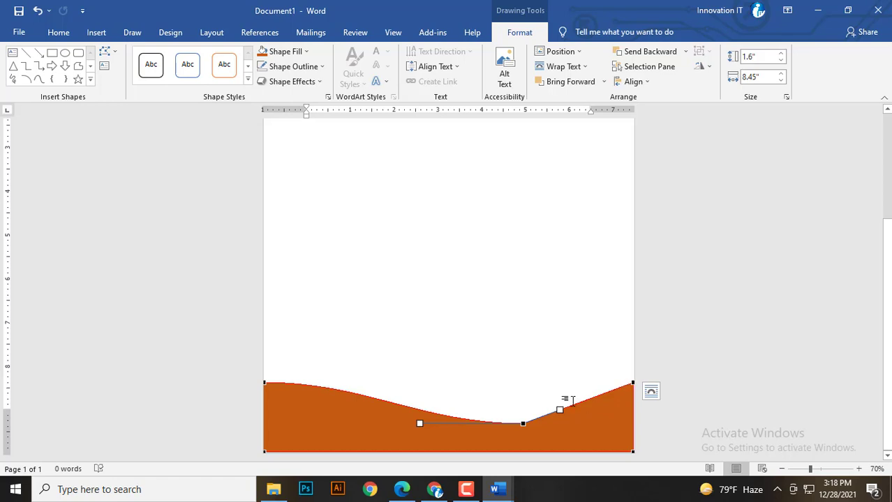
drag(419, 422, 325, 362)
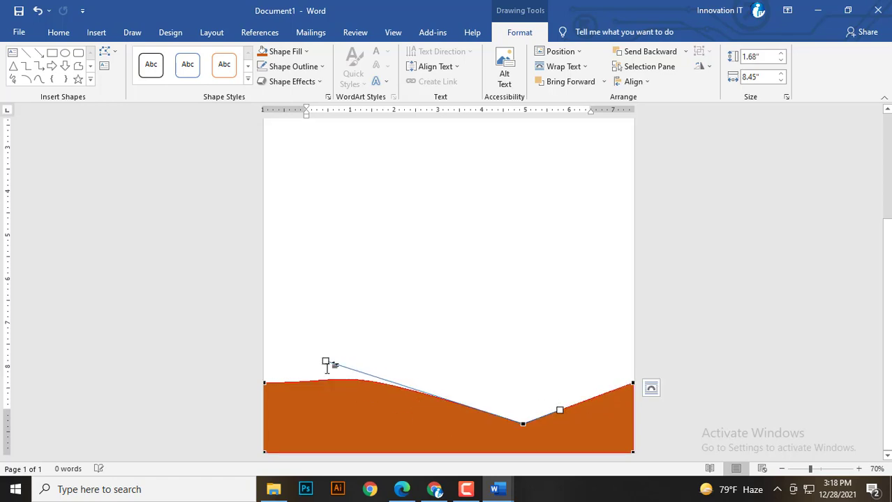
drag(265, 380, 264, 374)
drag(366, 375, 263, 353)
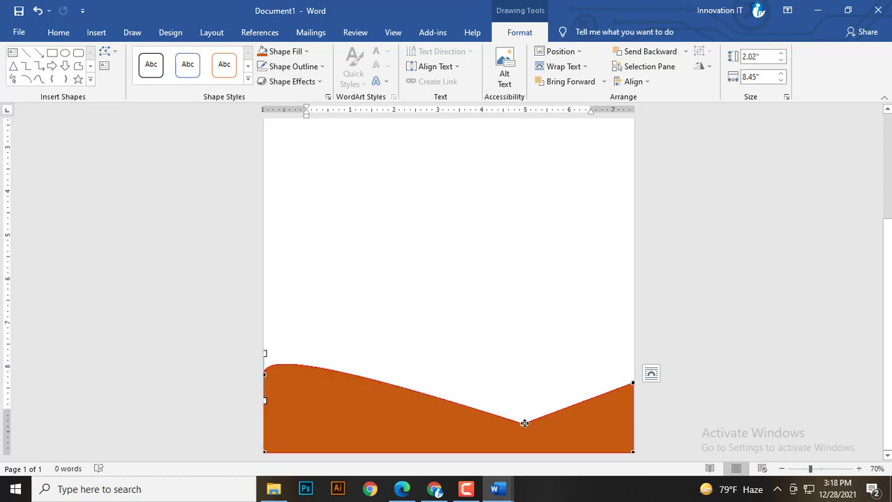
drag(524, 424, 515, 419)
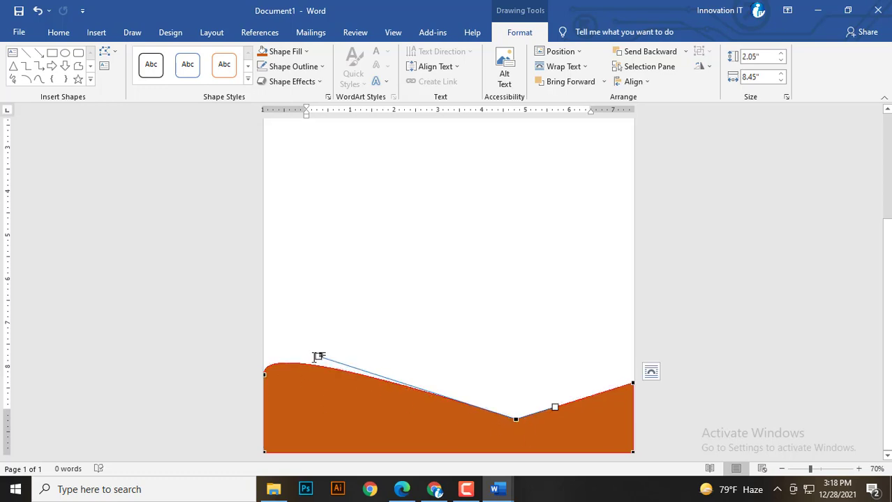
click(446, 347)
click(392, 428)
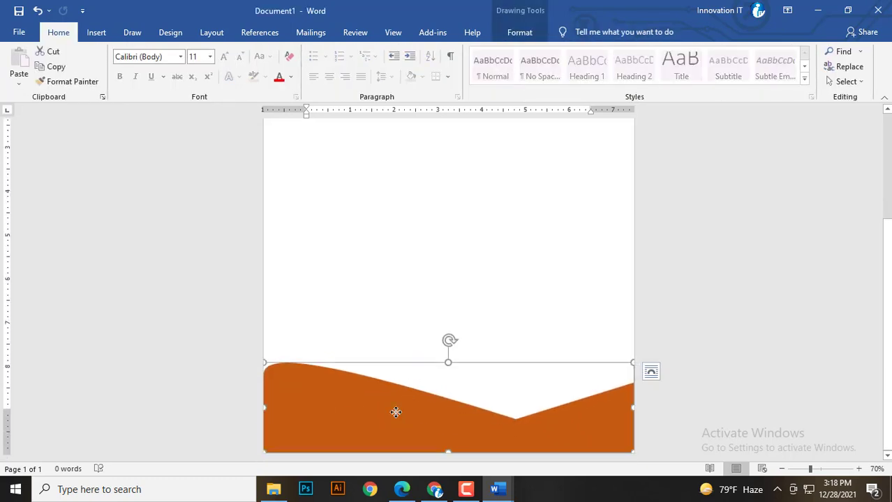
Fill the wave copy with a lighter orange and send it behind the darker wave.
drag(396, 411, 396, 411)
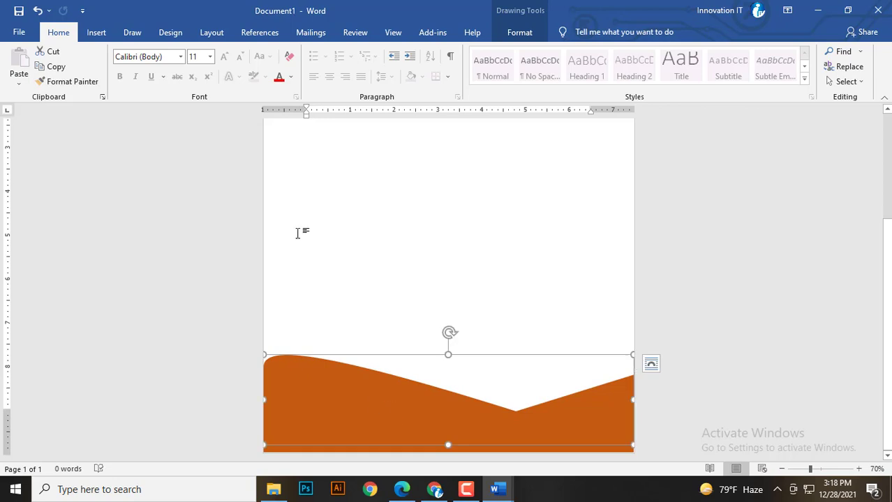
click(528, 33)
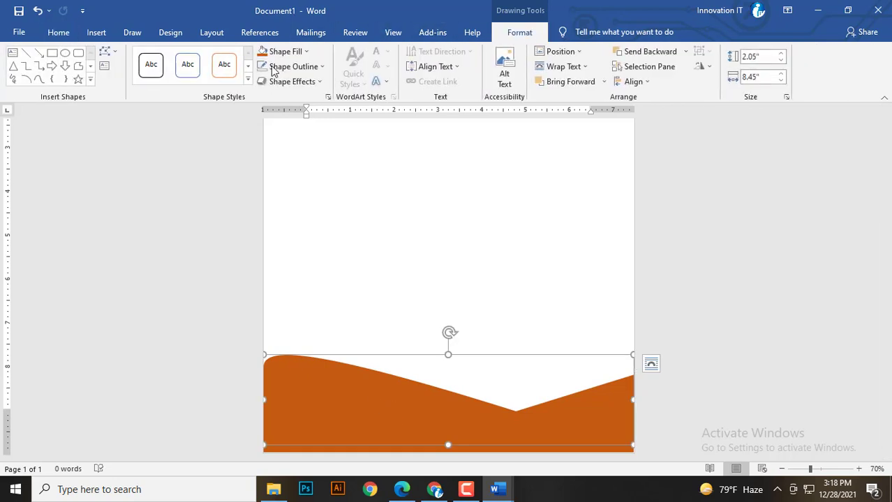
click(305, 55)
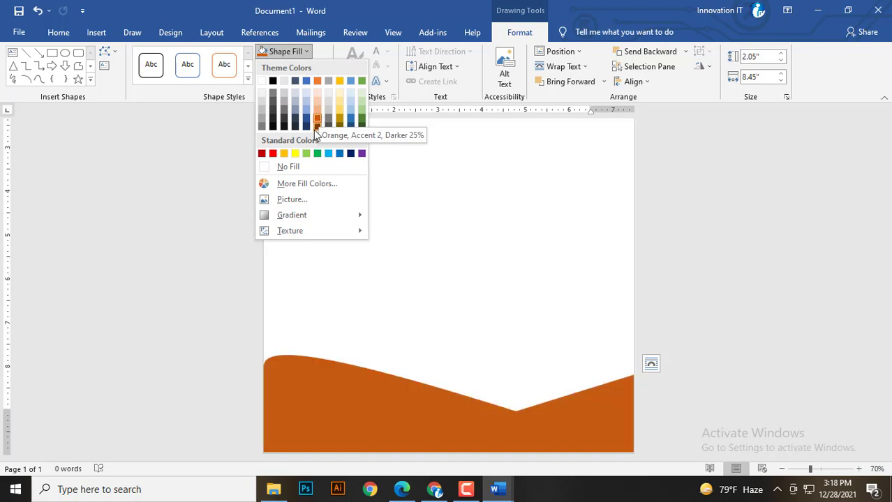
click(317, 82)
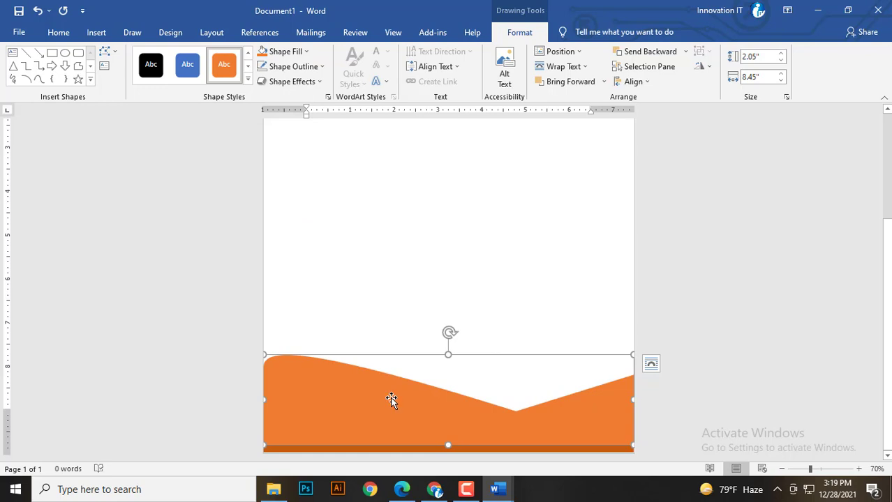
click(683, 56)
click(669, 84)
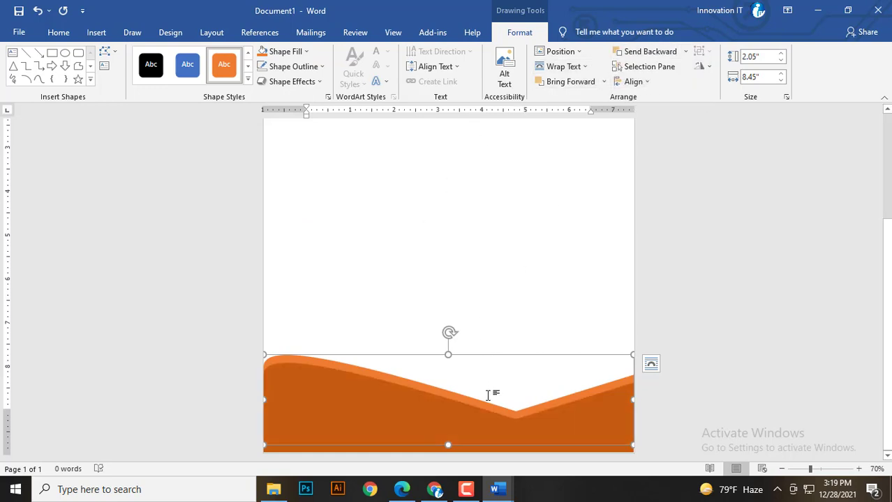
Move the lighter orange wave up so it sits above the dark orange band.
click(457, 310)
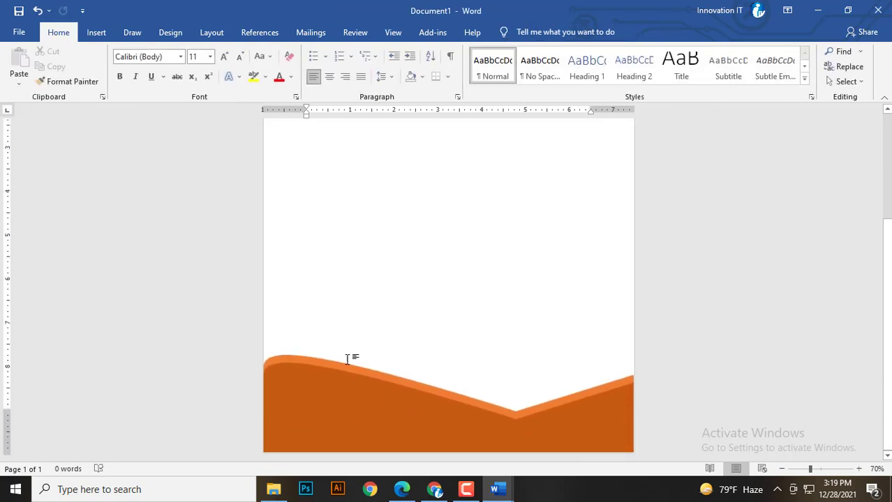
click(348, 374)
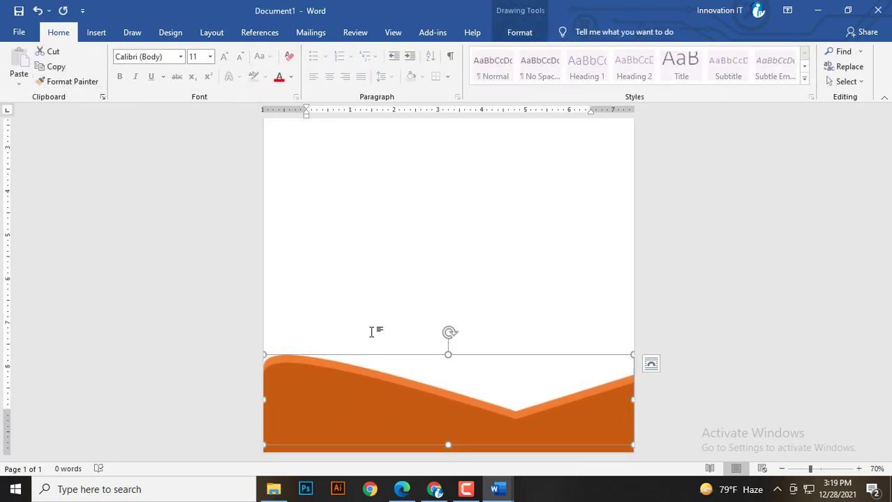
drag(359, 363, 358, 345)
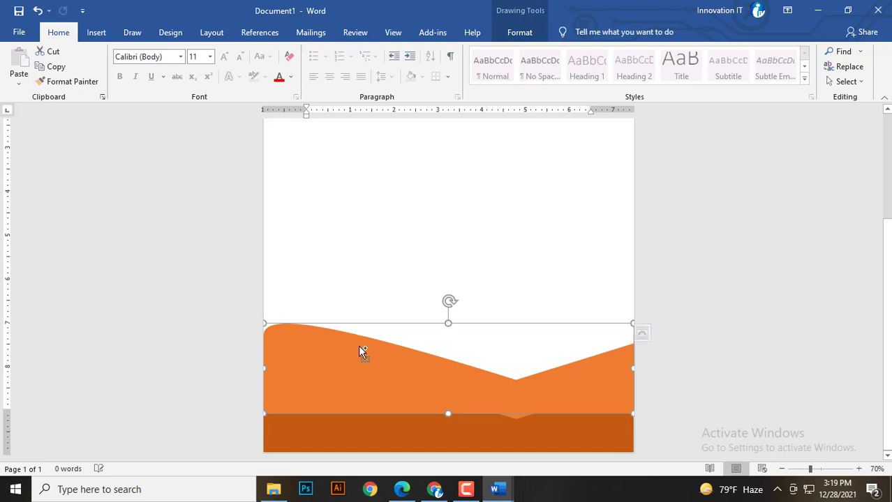
Edit the lighter wave's points, pulling its right end down to the bottom-right corner.
click(519, 35)
click(306, 55)
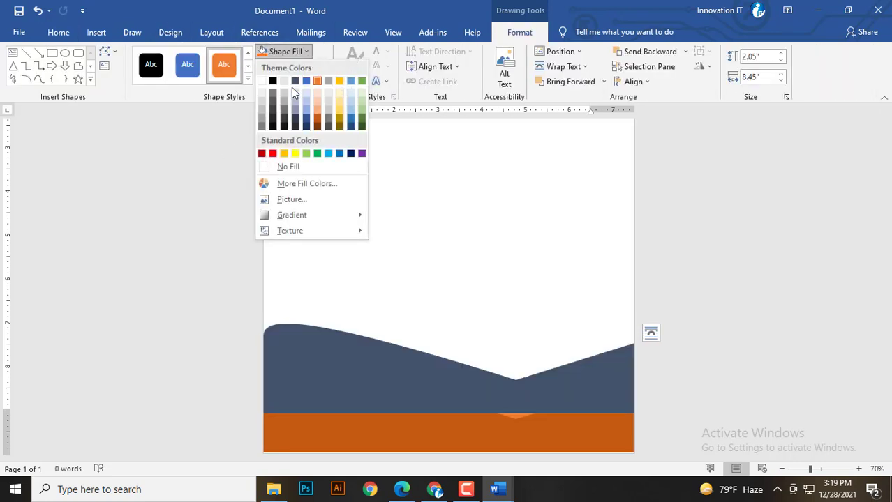
click(113, 54)
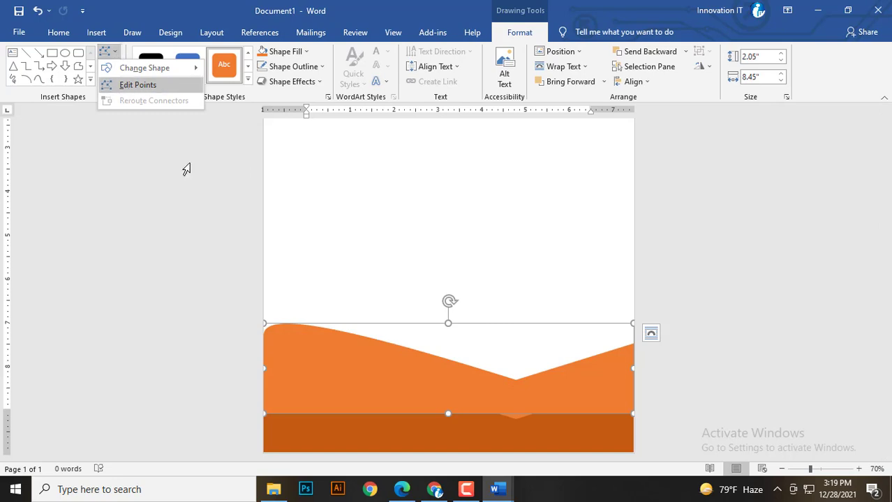
click(137, 84)
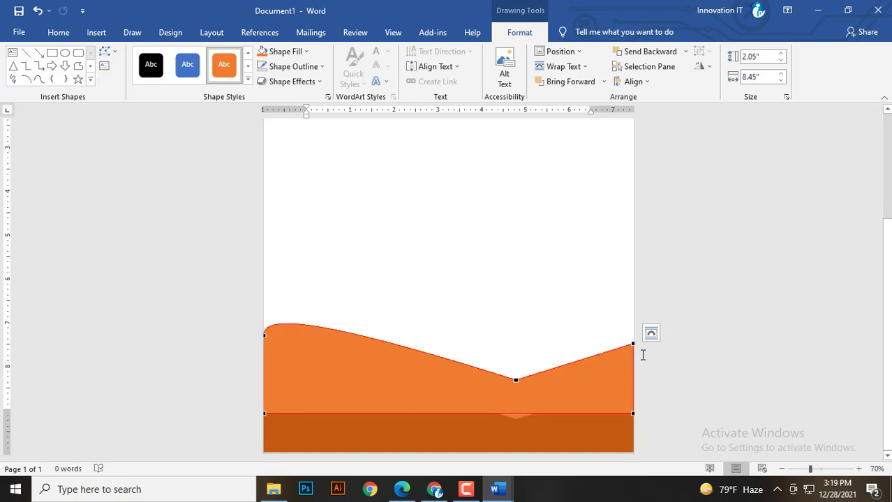
drag(633, 345, 632, 413)
click(516, 382)
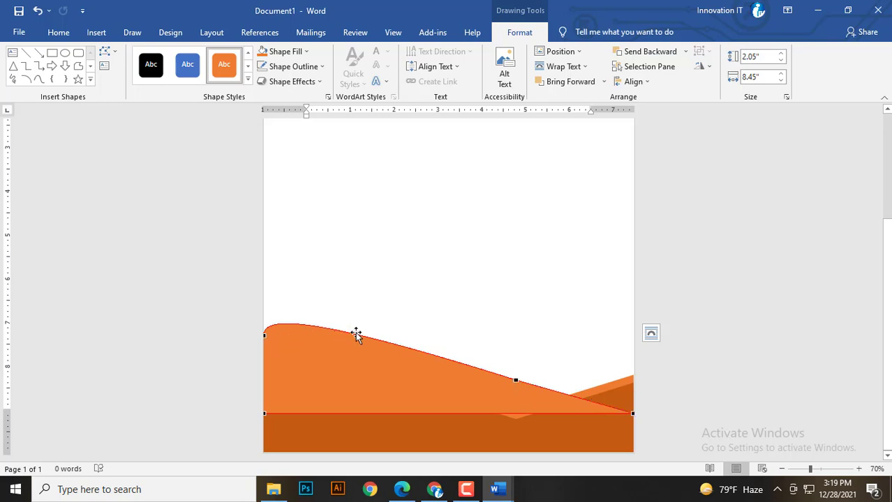
Raise the crest on the left, smooth its slopes and delete the extra point.
drag(358, 334, 303, 306)
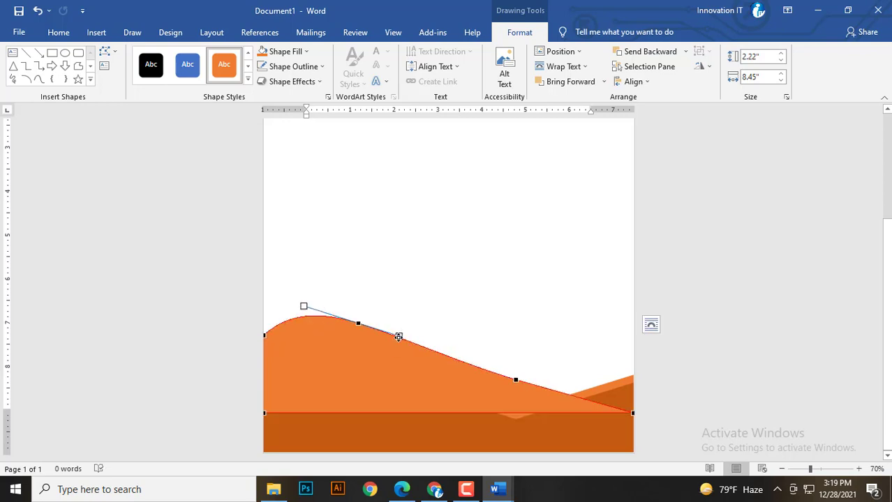
drag(399, 337, 403, 349)
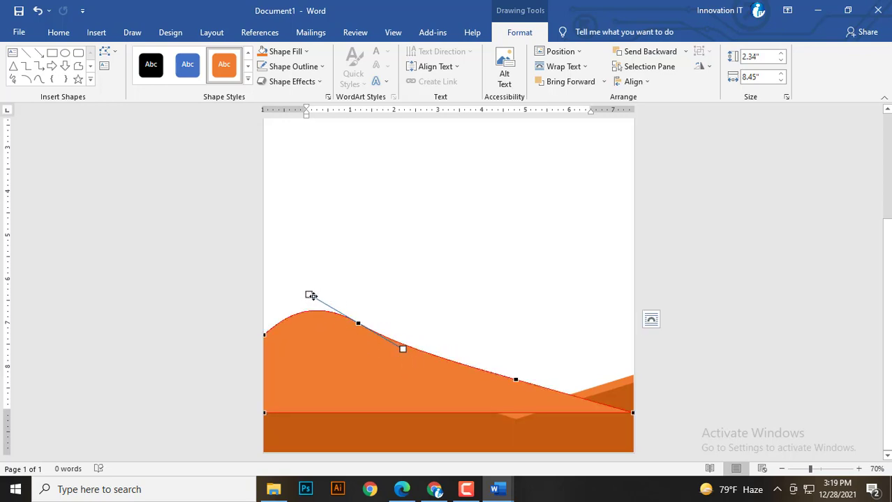
drag(312, 296, 296, 292)
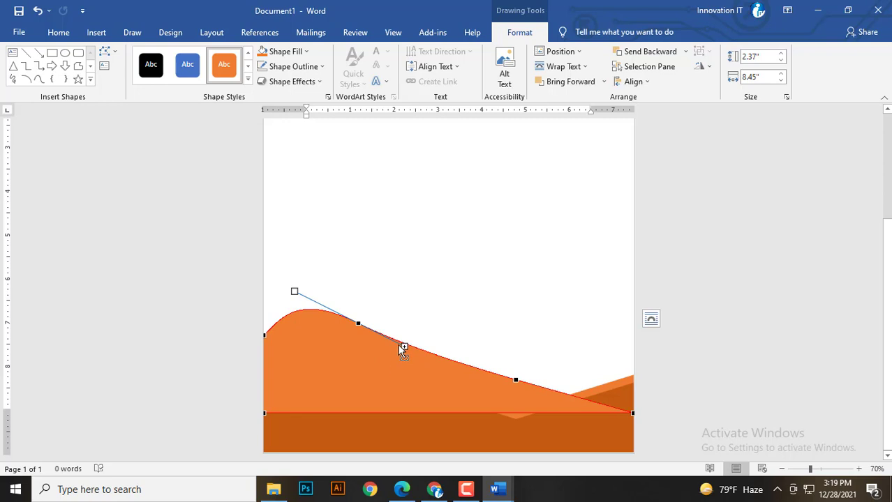
drag(404, 345, 448, 368)
ctrl+click(517, 381)
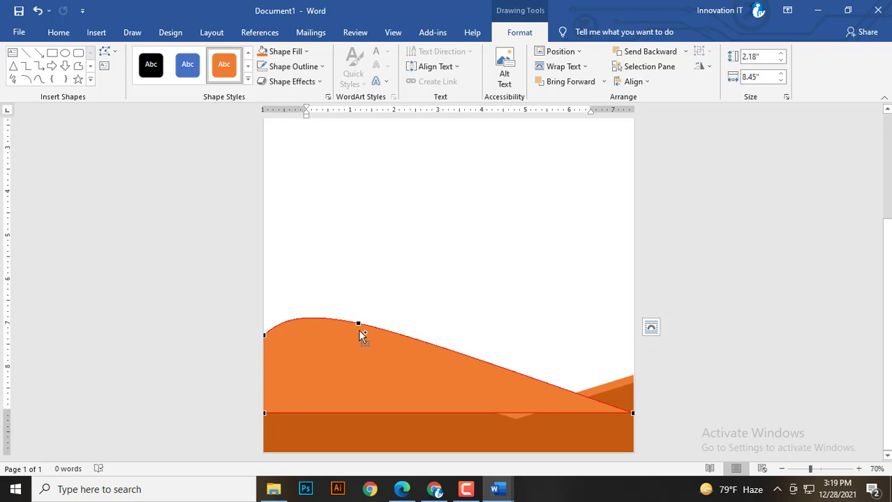
key(ctrl)
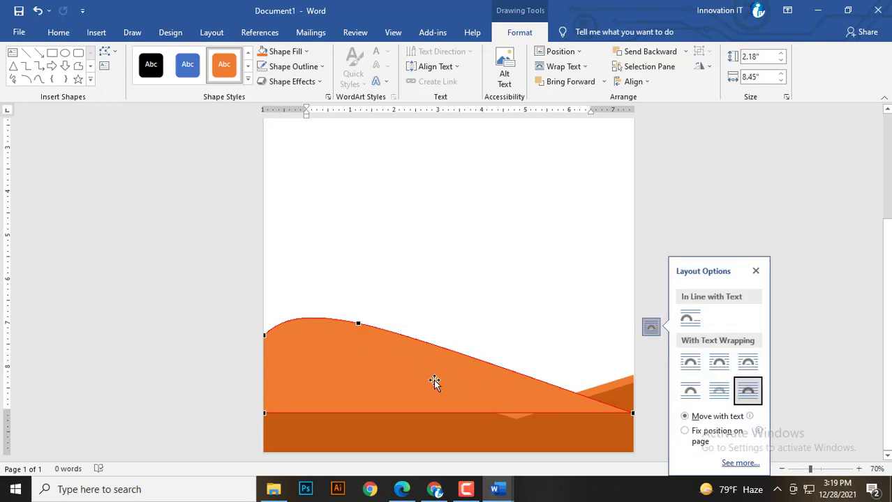
click(434, 383)
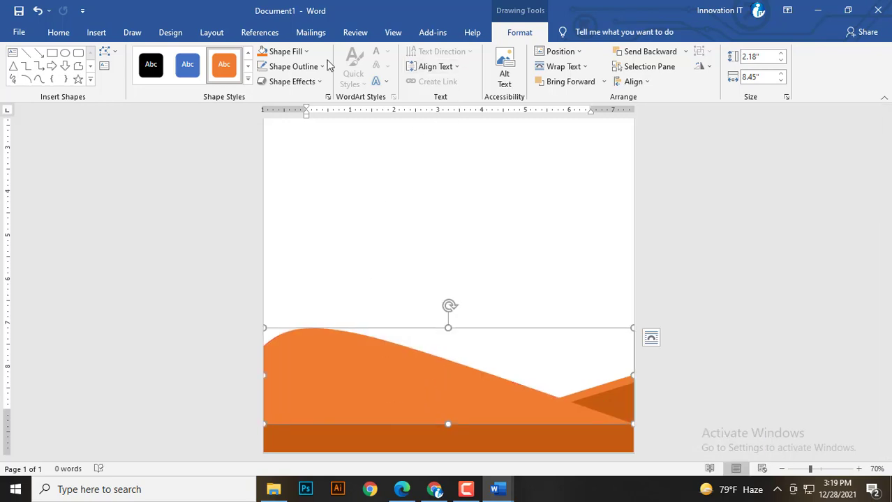
Fill the reshaped wave light grey and send it to the back.
click(300, 51)
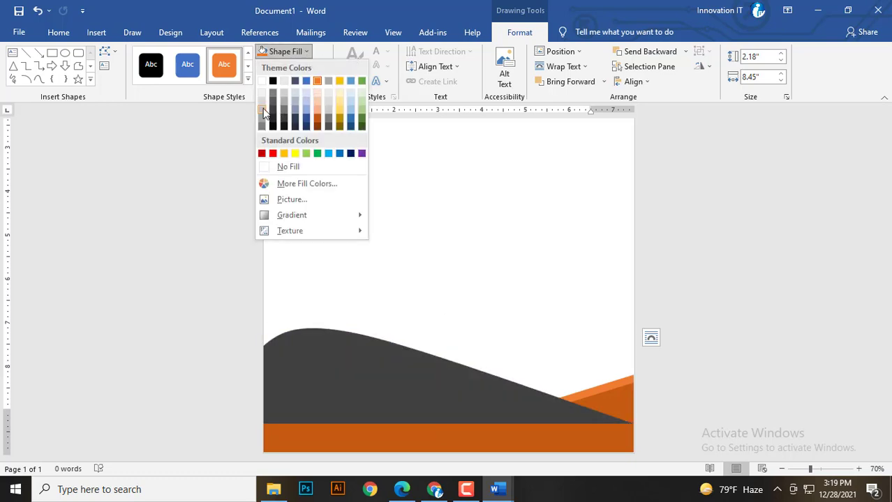
click(260, 103)
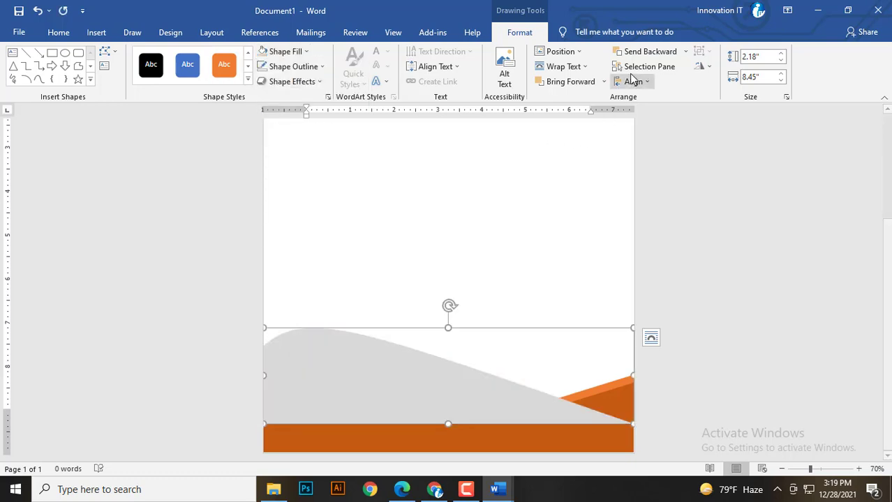
click(684, 52)
click(645, 83)
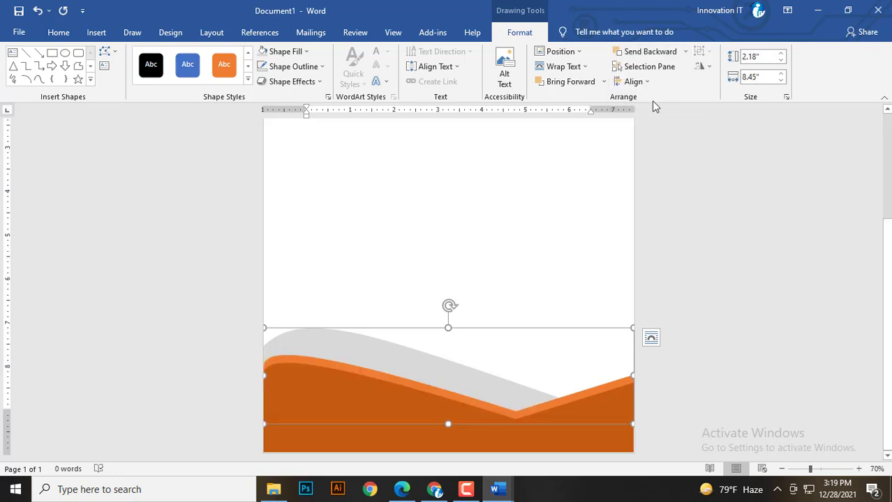
Shift the grey wave left and down and narrow it from the right so it peeks above.
drag(485, 378, 467, 389)
drag(619, 386, 579, 394)
drag(293, 348, 295, 355)
click(320, 299)
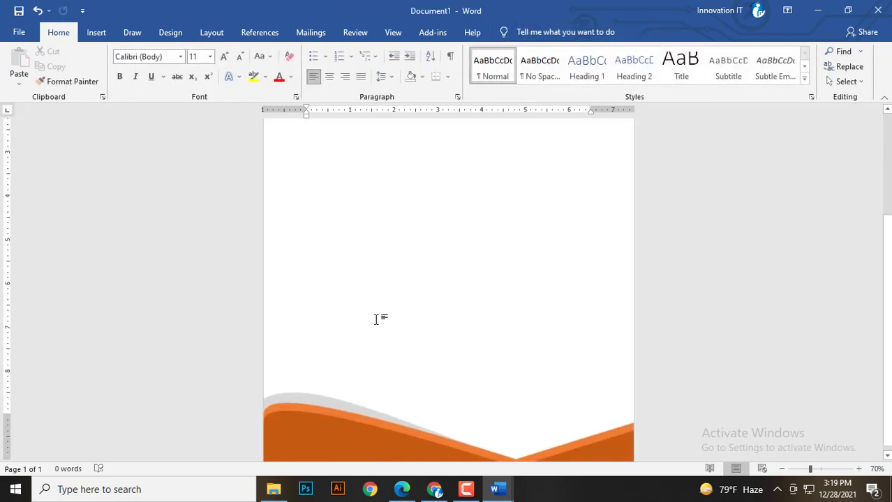
Scroll to review the three layered footer waves and return to the page body.
scroll(466, 364, down, 4)
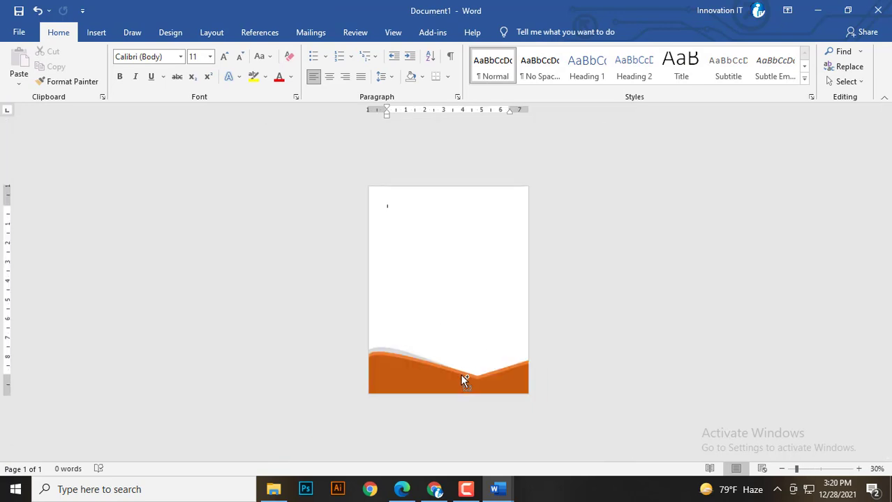
scroll(464, 380, up, 3)
scroll(461, 391, down, 2)
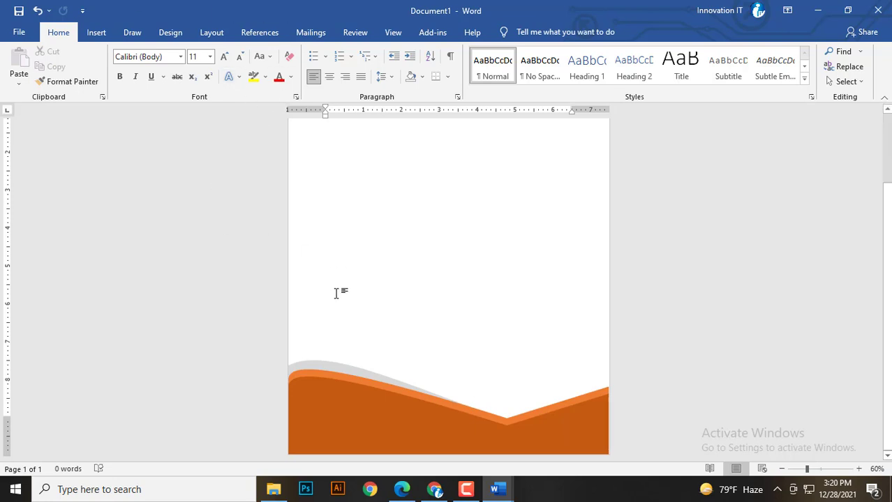
click(352, 374)
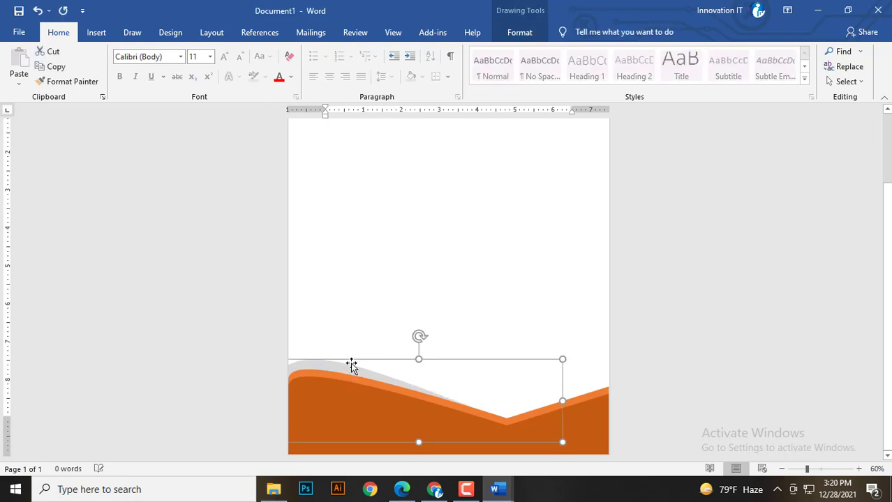
click(338, 336)
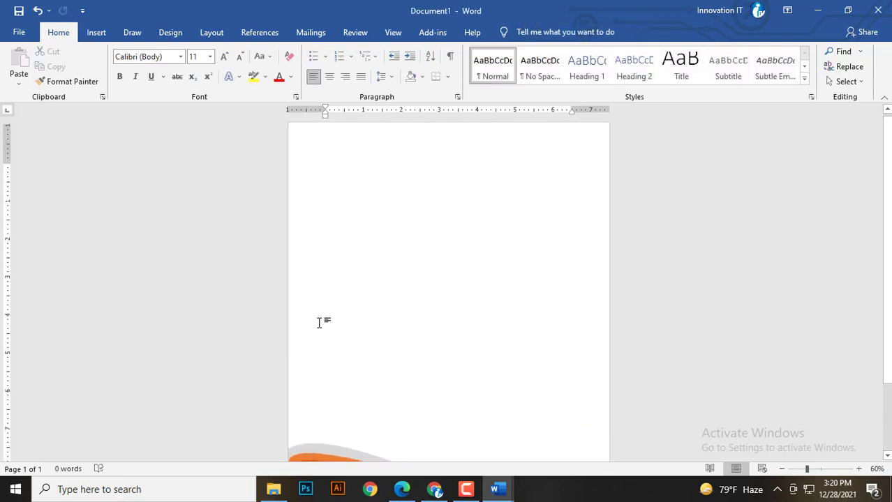
key(alt)
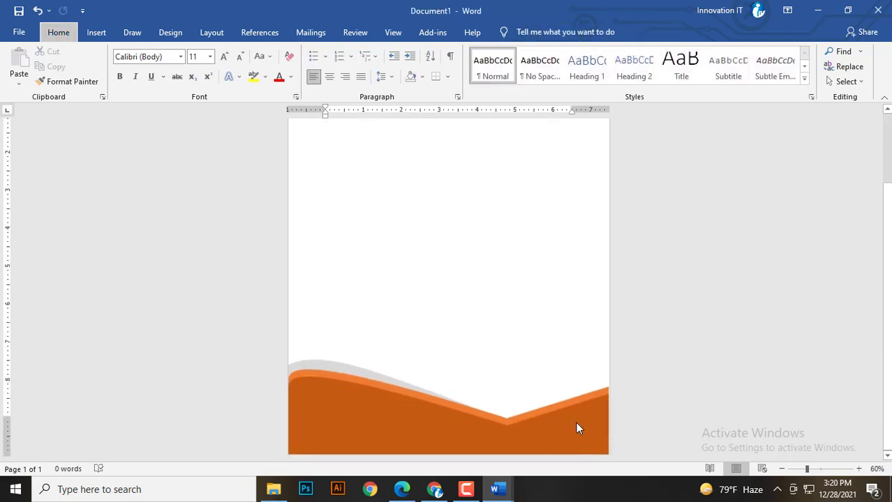
click(385, 328)
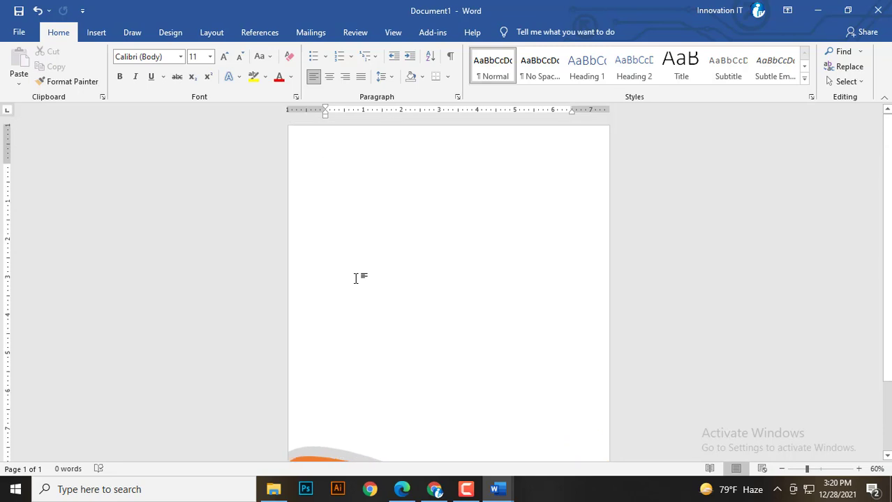
Draw a rectangle near the top-left corner of the page.
click(96, 32)
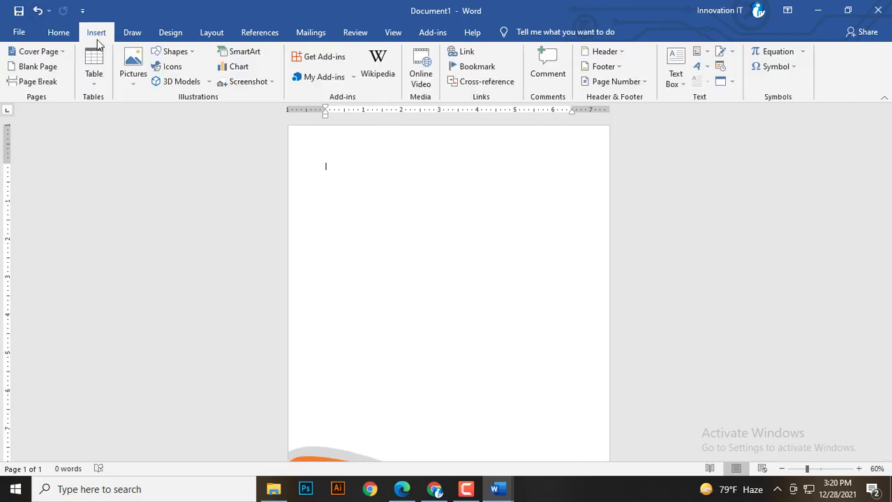
click(134, 82)
click(134, 83)
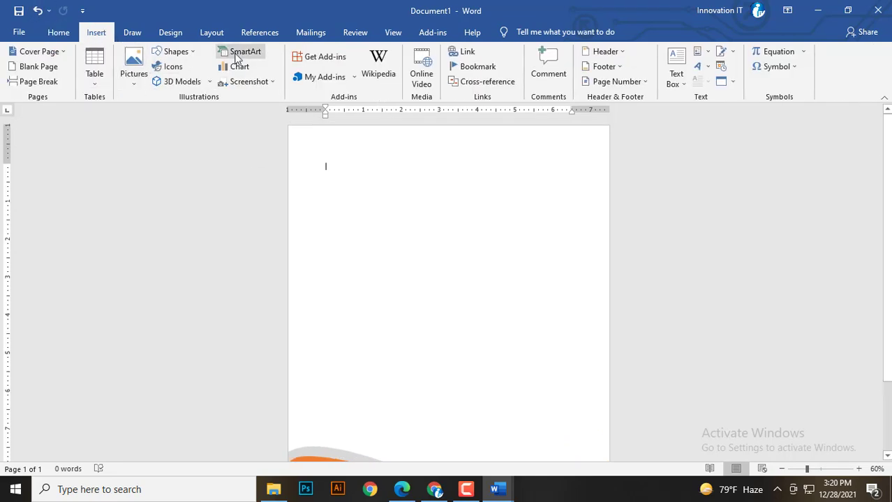
click(175, 51)
click(197, 83)
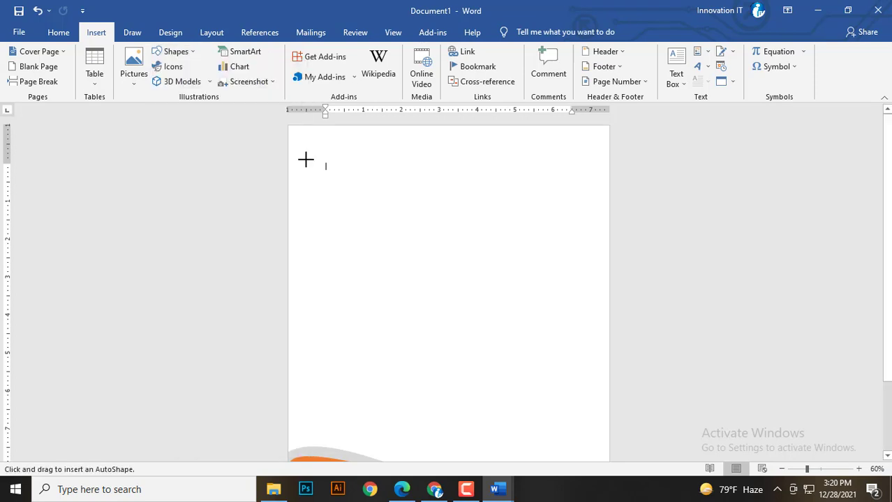
drag(304, 147, 368, 188)
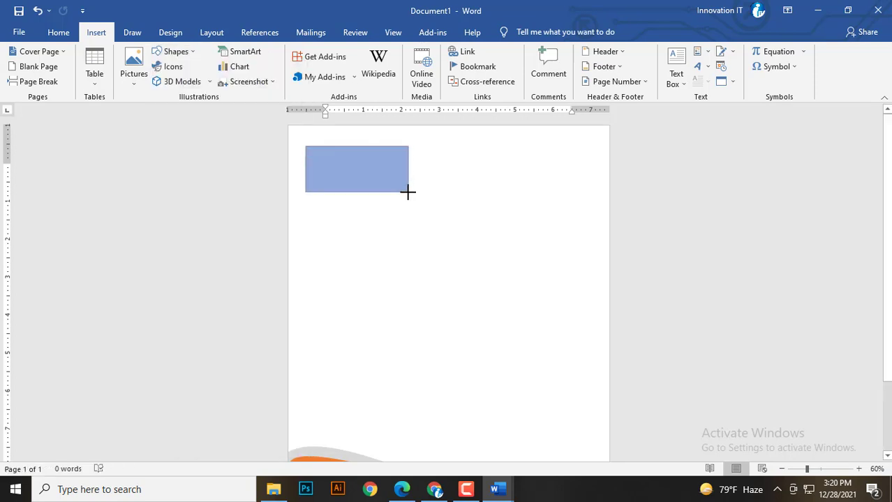
drag(409, 192, 410, 192)
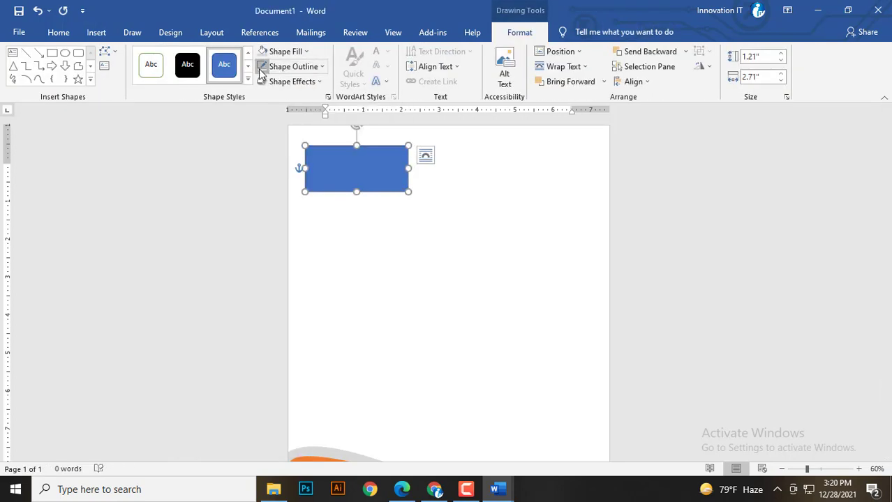
Fill the rectangle with the Slack-Logo picture from Downloads > New folder (4).
click(306, 53)
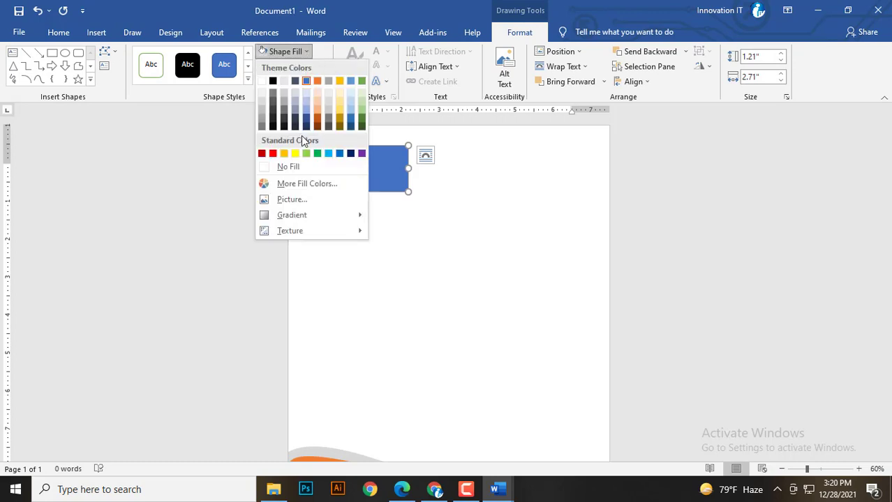
click(293, 198)
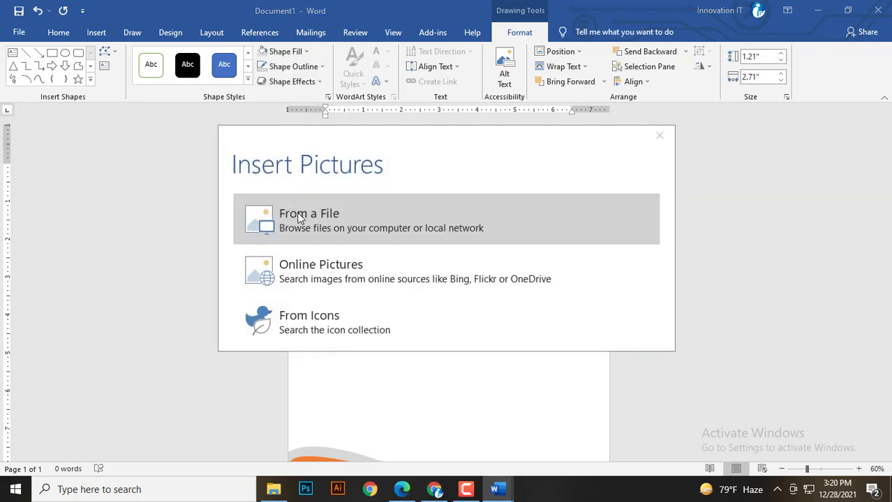
click(299, 218)
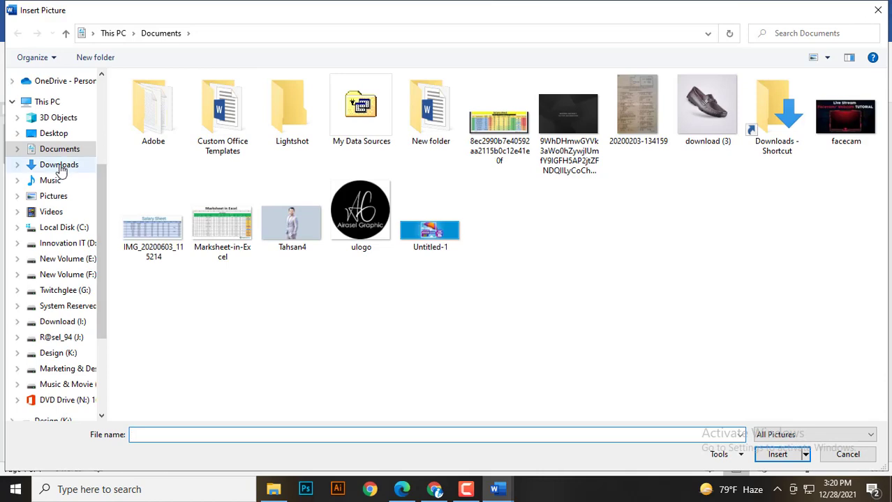
click(59, 165)
double_click(455, 117)
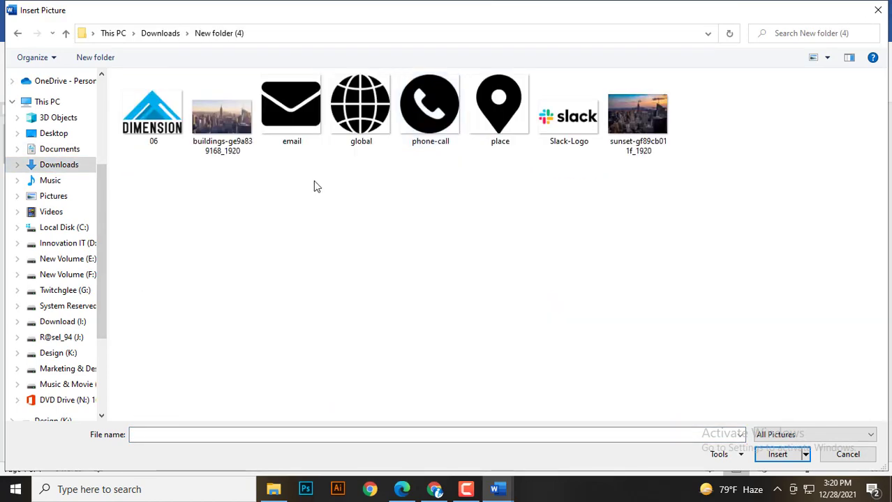
double_click(562, 131)
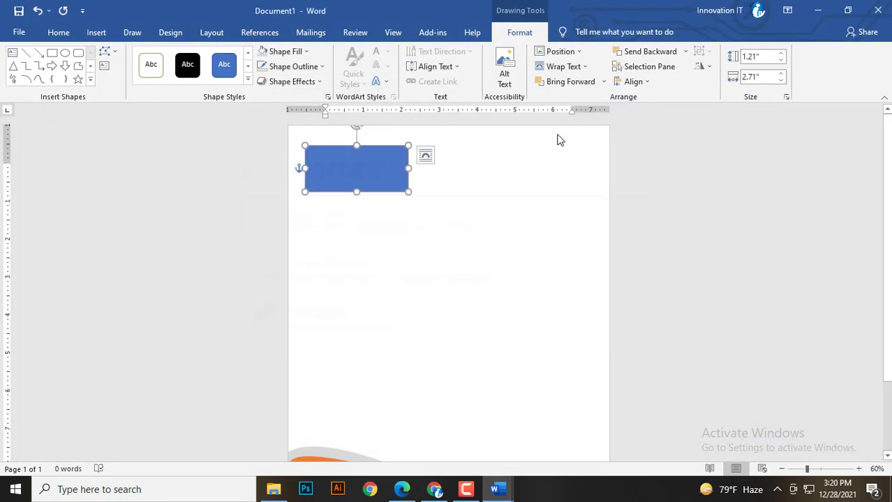
Resize the Slack logo by its corner handle to 1.12" by 2.21".
click(466, 200)
click(371, 177)
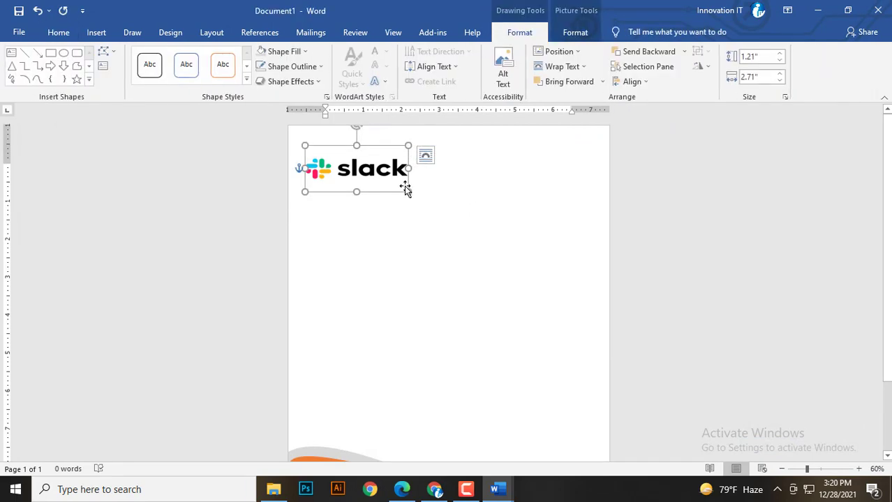
drag(406, 191, 384, 180)
click(417, 204)
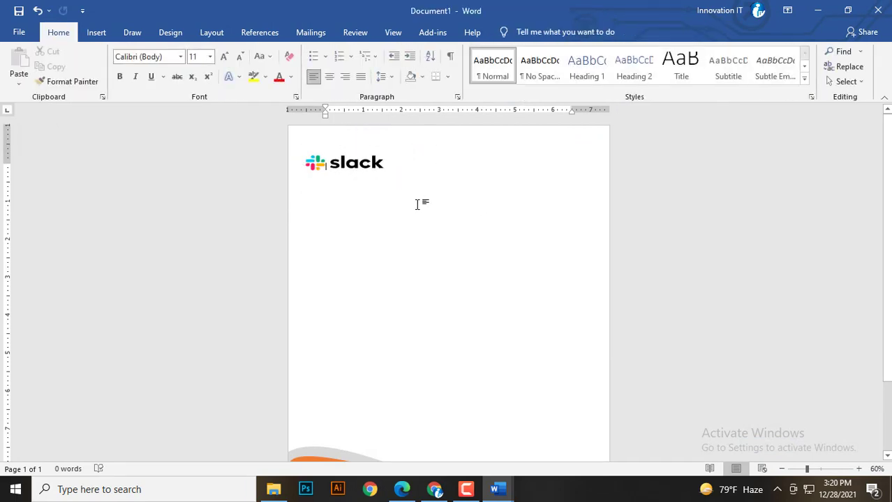
click(366, 169)
drag(384, 179, 389, 188)
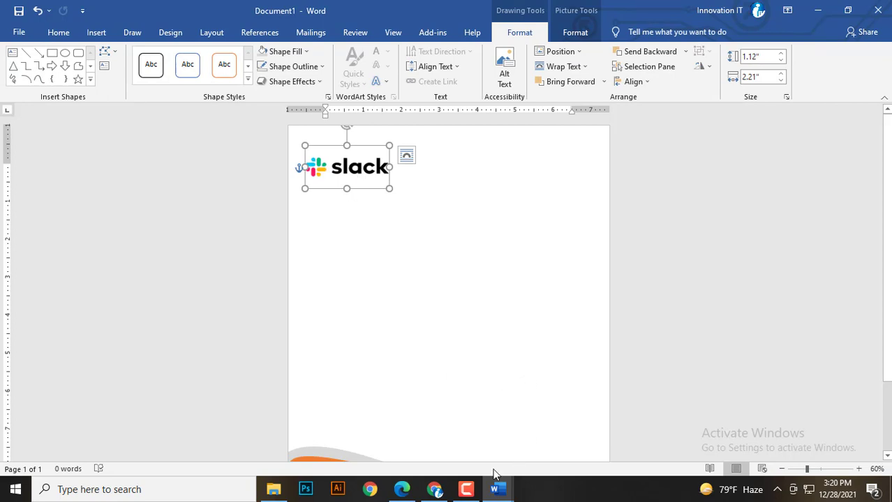
click(466, 489)
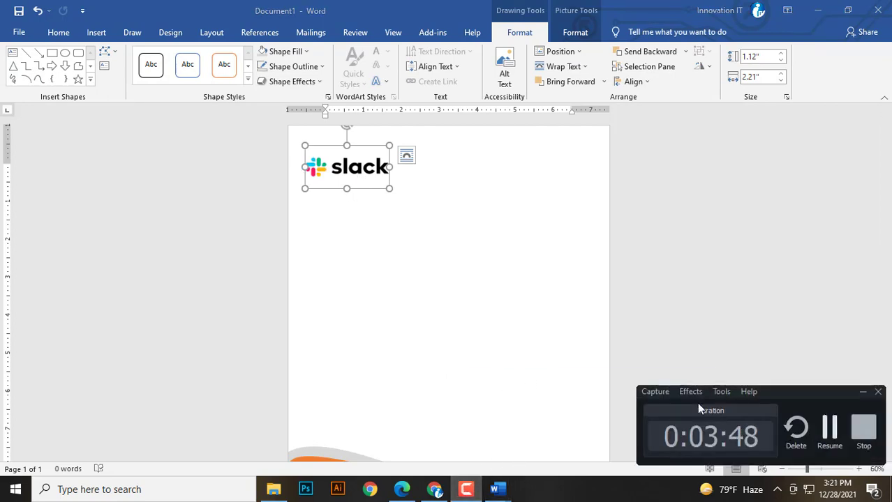
Insert a black phone handset icon found by searching 'phon' in Icons.
scroll(376, 300, down, 5)
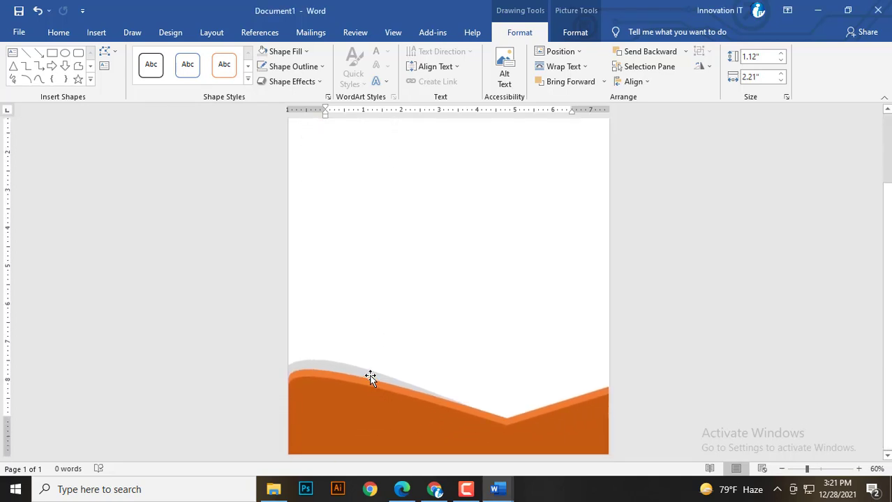
scroll(358, 420, up, 4)
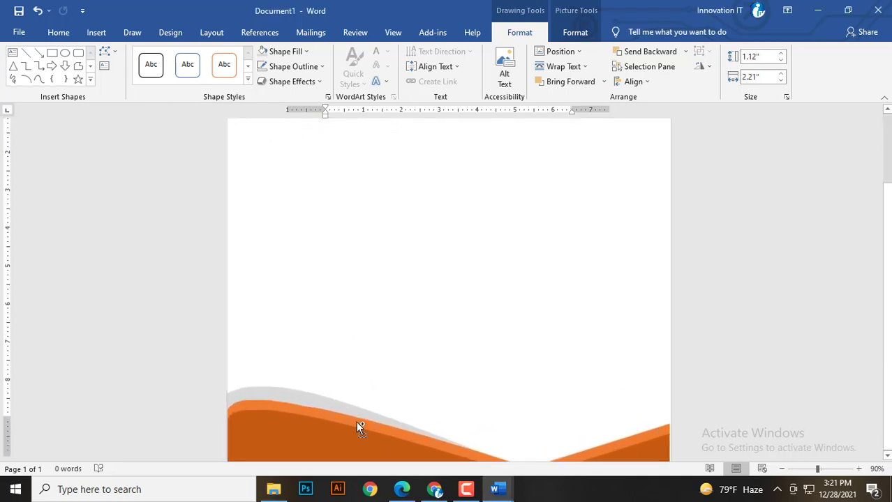
scroll(308, 353, down, 3)
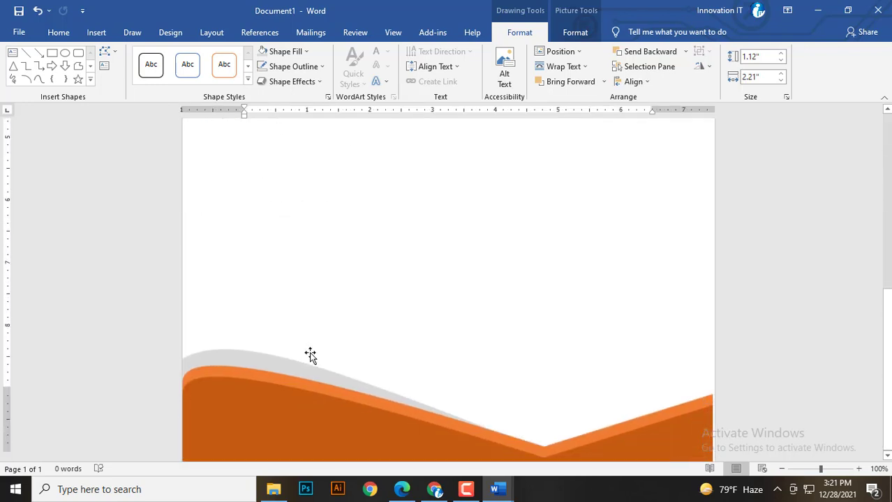
click(303, 231)
scroll(310, 300, down, 3)
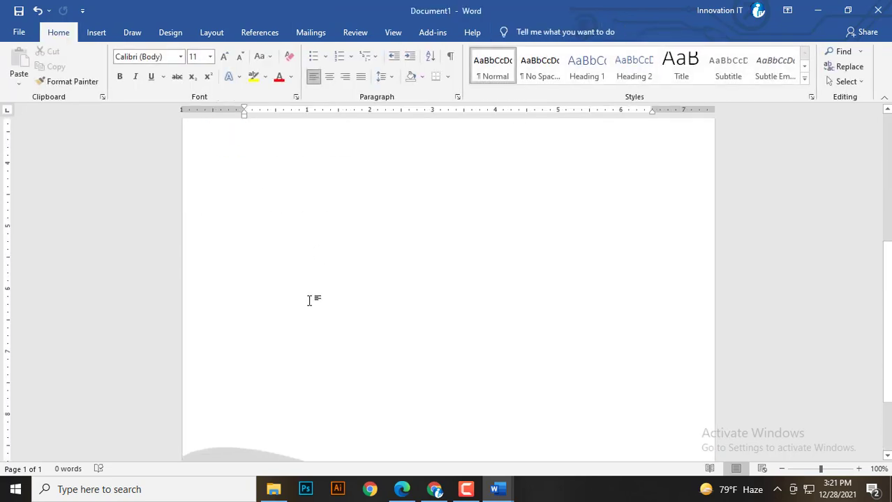
click(96, 32)
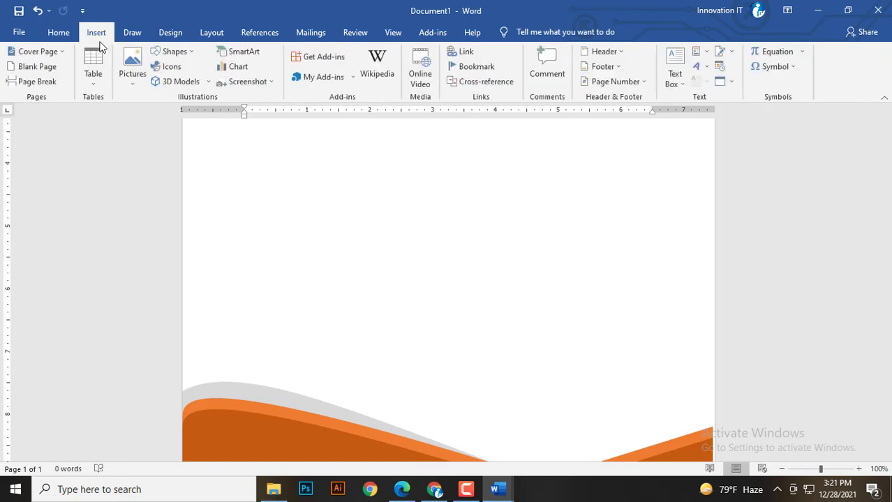
click(174, 52)
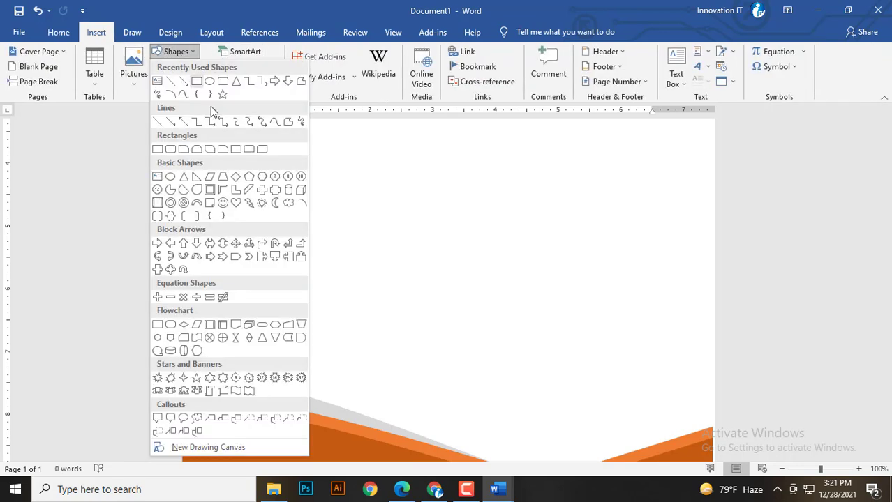
click(195, 56)
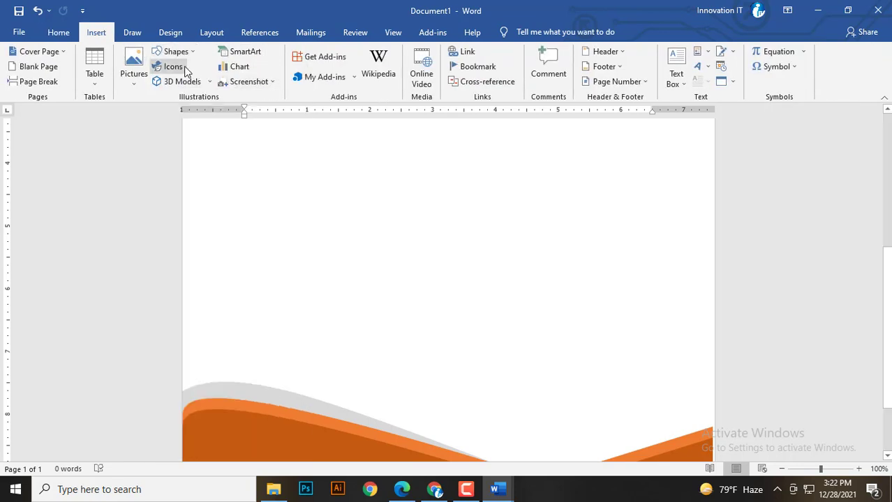
click(173, 66)
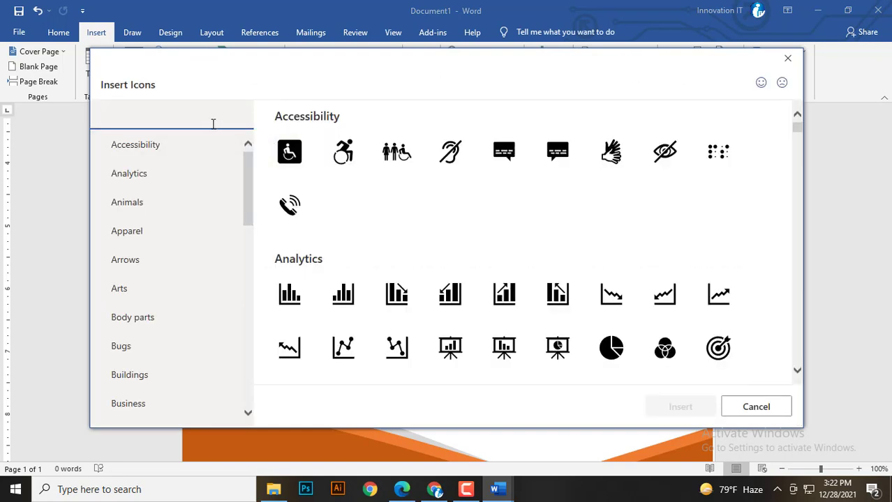
text(phon)
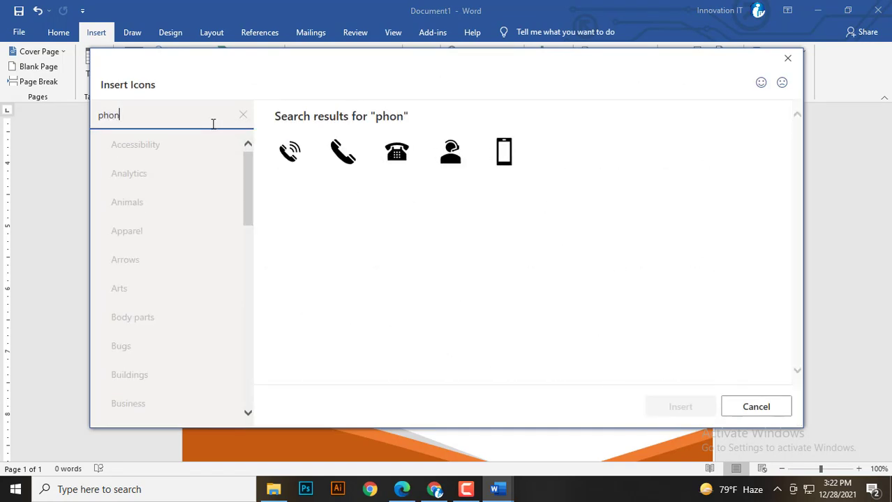
click(345, 153)
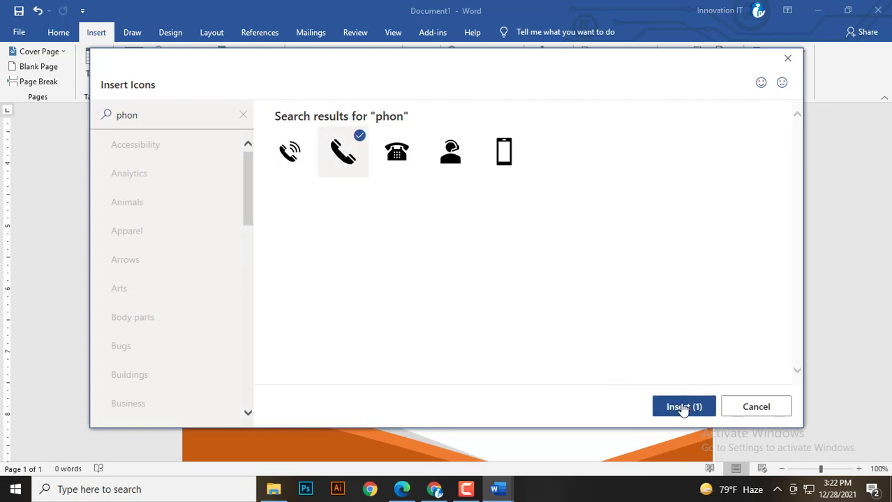
click(683, 407)
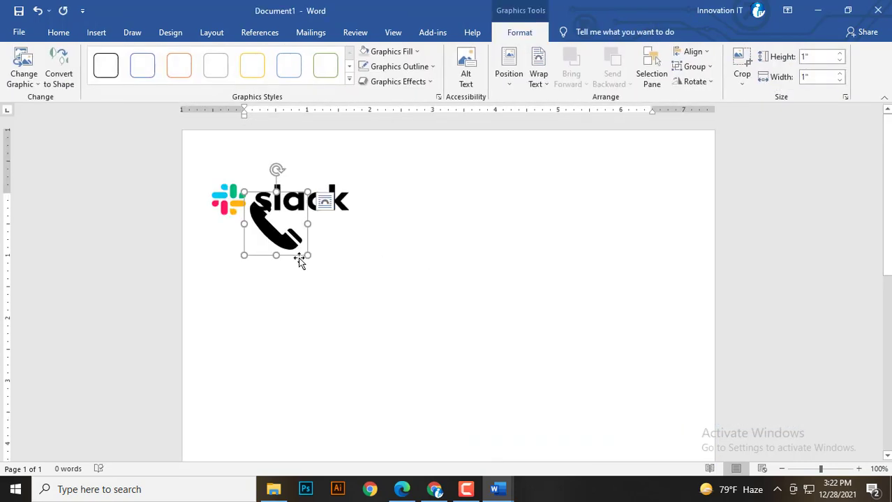
Set the handset icon's wrapping to Through and move it below the Slack logo.
click(540, 79)
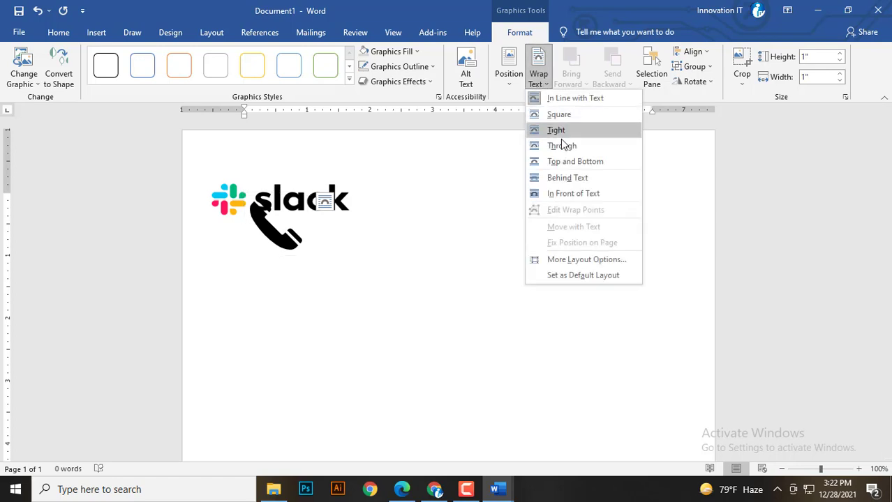
click(565, 146)
drag(266, 241, 405, 413)
click(58, 32)
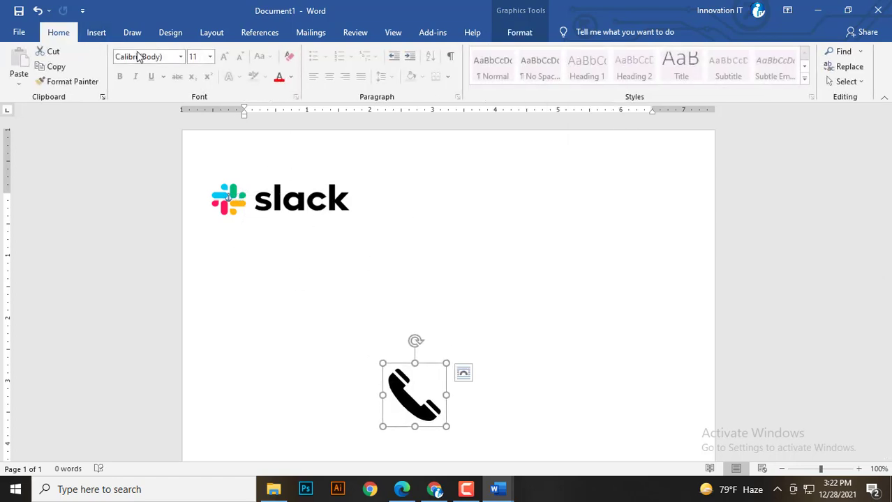
click(96, 33)
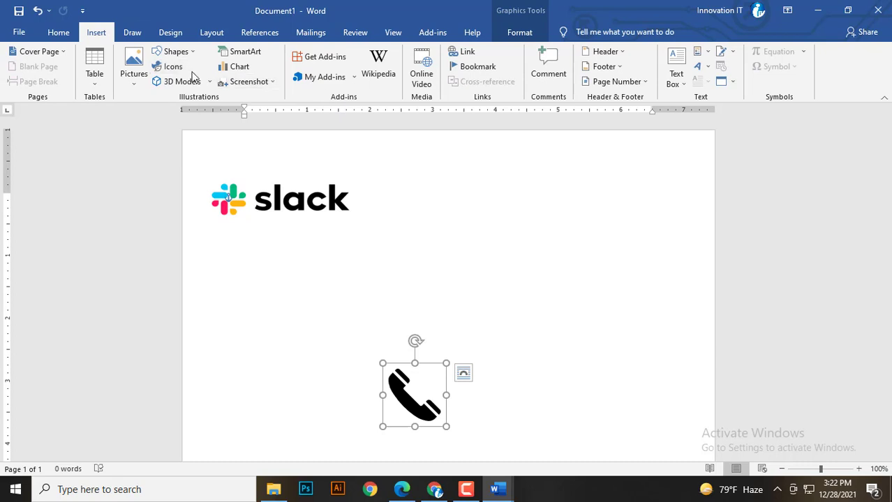
Insert an envelope icon found by searching 'ema' in Icons.
click(183, 69)
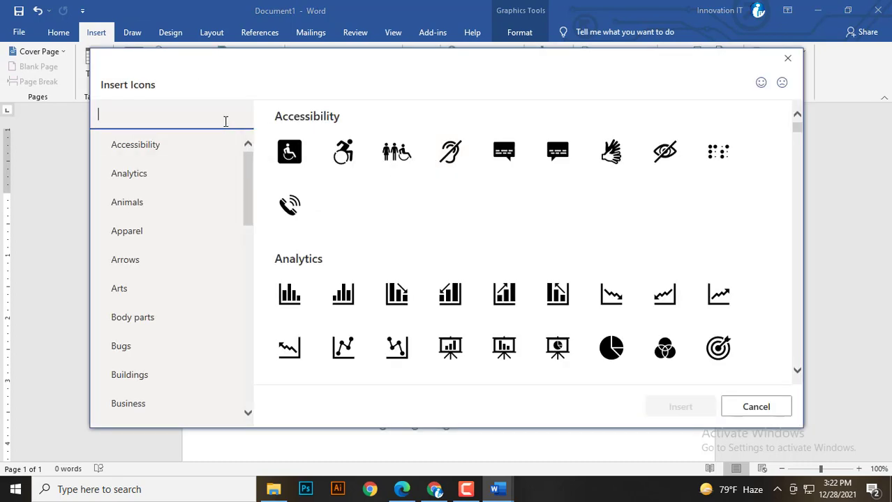
text(email)
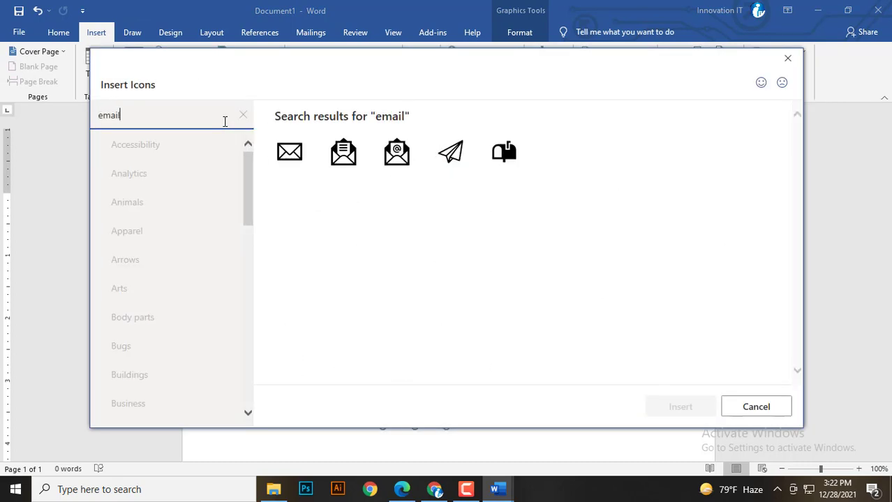
click(288, 157)
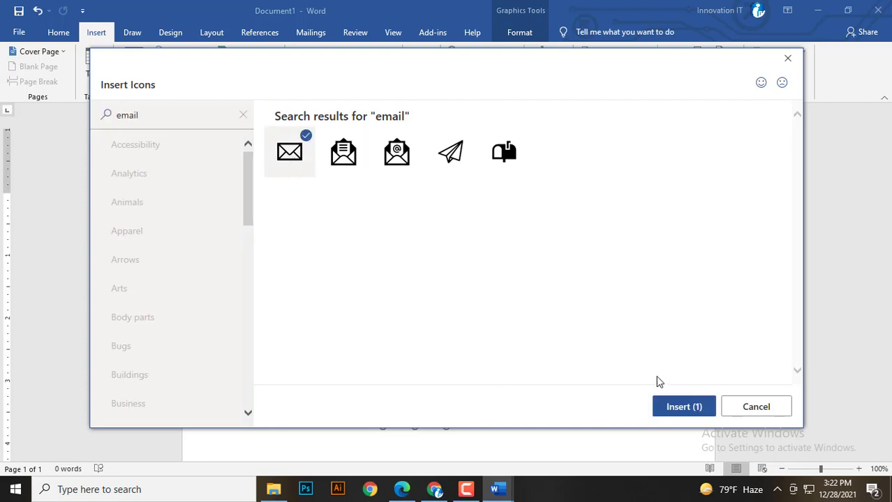
key(Return)
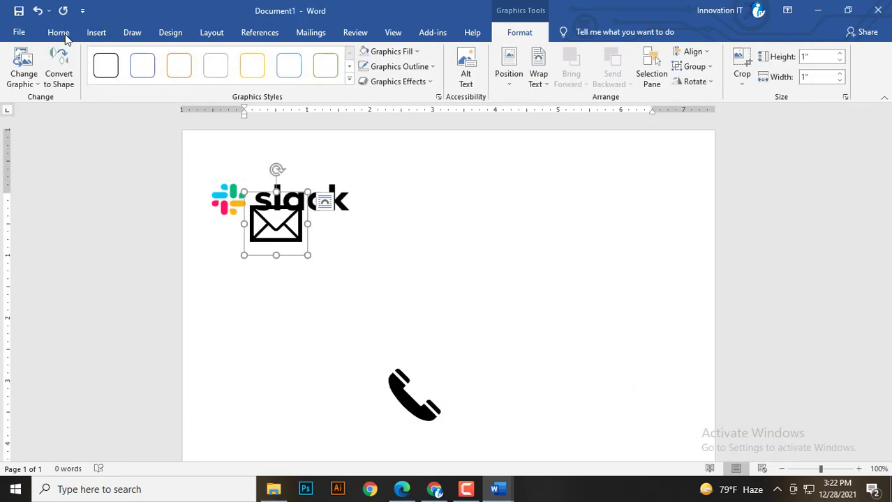
click(61, 33)
Insert a location pin icon found by searching 'locatio'.
click(96, 33)
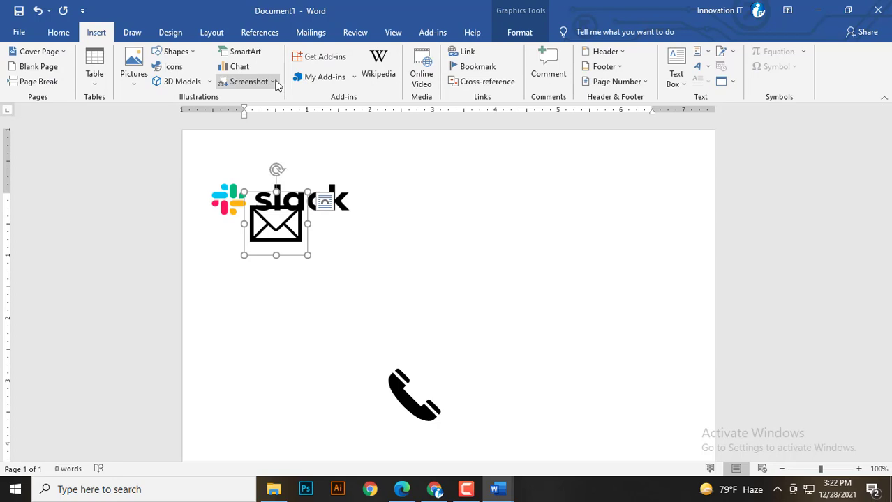
click(167, 66)
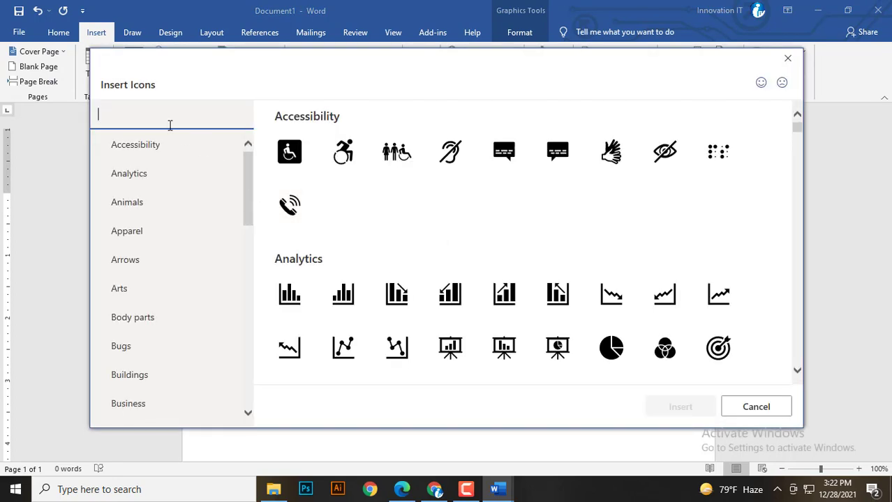
text(locatio)
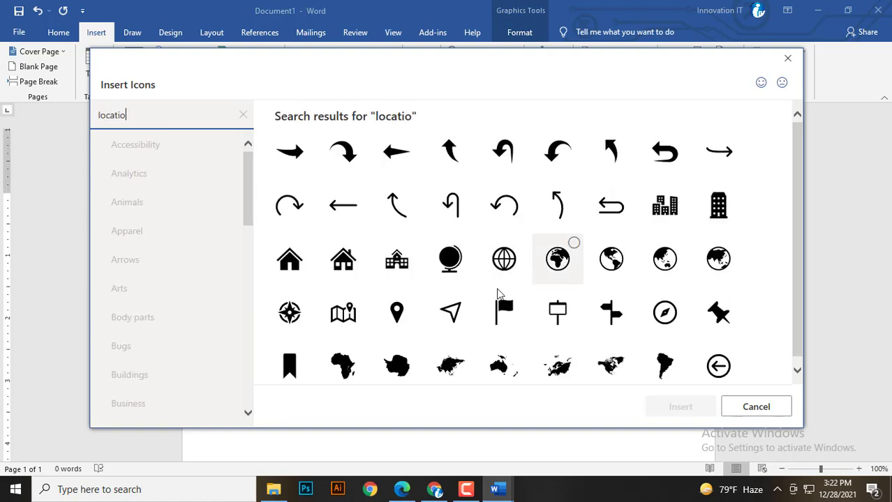
click(397, 311)
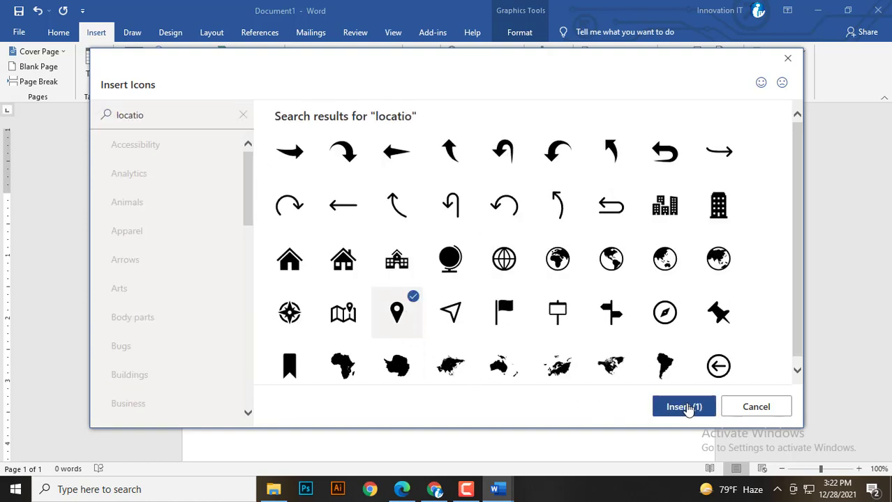
click(687, 408)
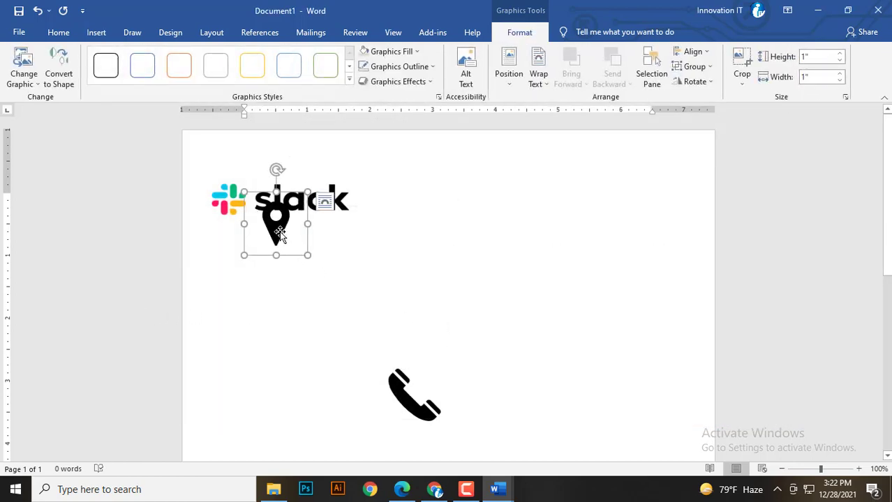
Set the location pin to wrap Through text and move it to the middle right of the page.
drag(280, 232, 376, 276)
key(ctrl+z)
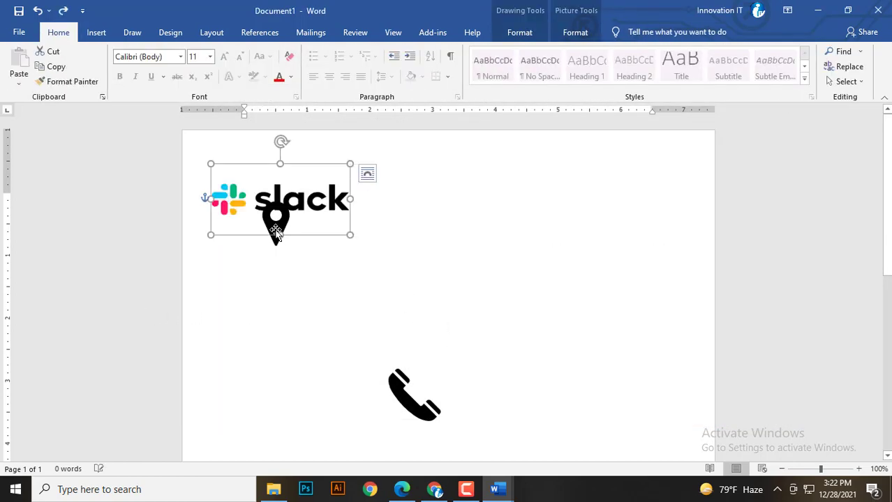
click(276, 221)
drag(266, 232, 428, 301)
key(ctrl+z)
click(277, 251)
click(515, 32)
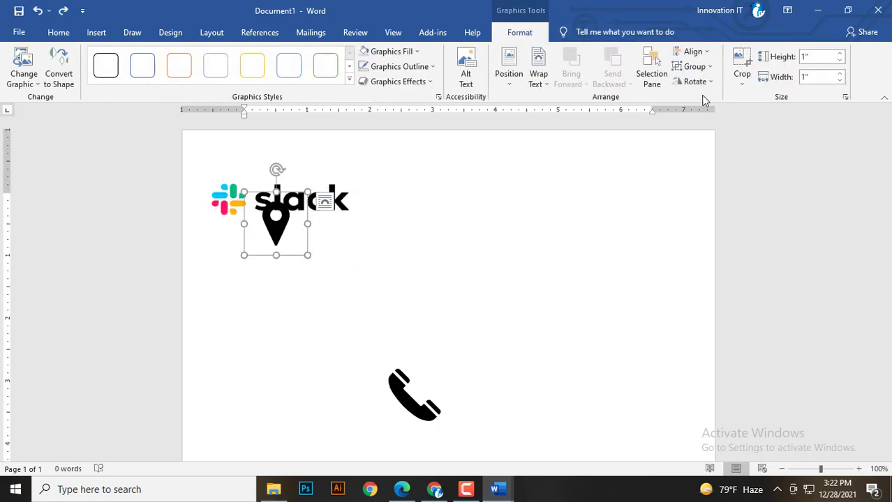
click(538, 76)
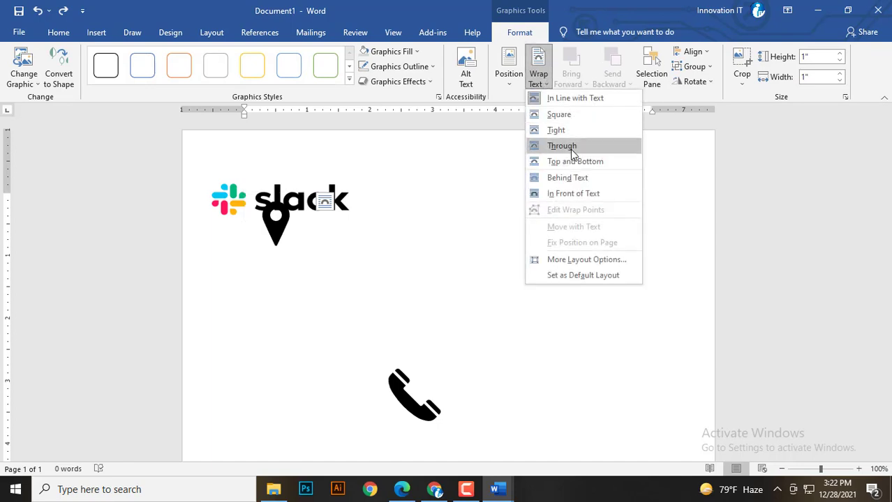
click(570, 149)
drag(279, 230, 507, 348)
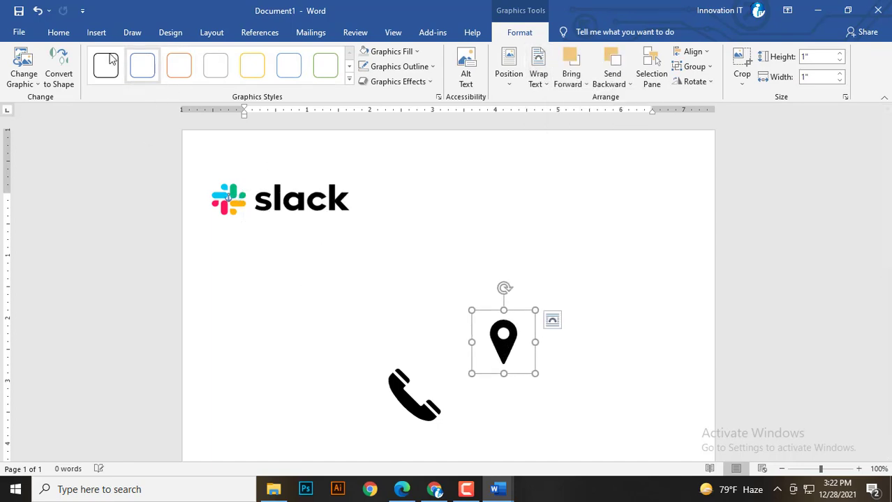
click(58, 33)
click(62, 193)
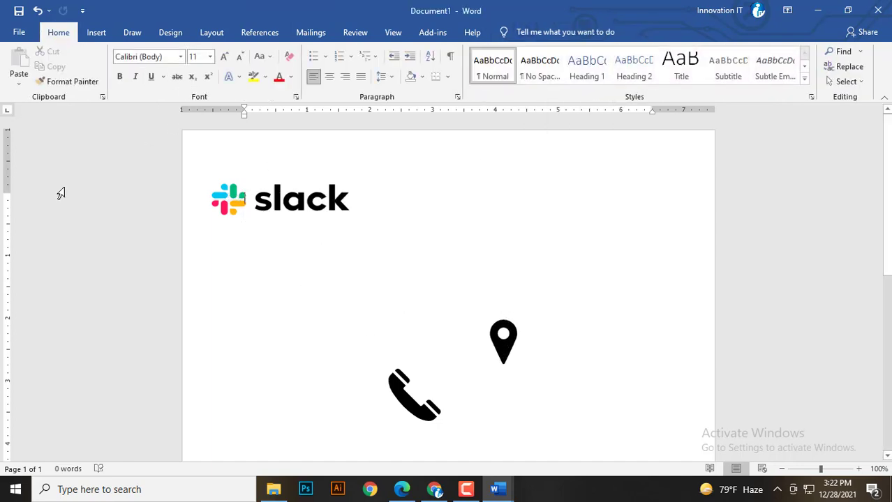
Insert another envelope e-mail icon, searching 'emai' and choosing the first result.
click(96, 32)
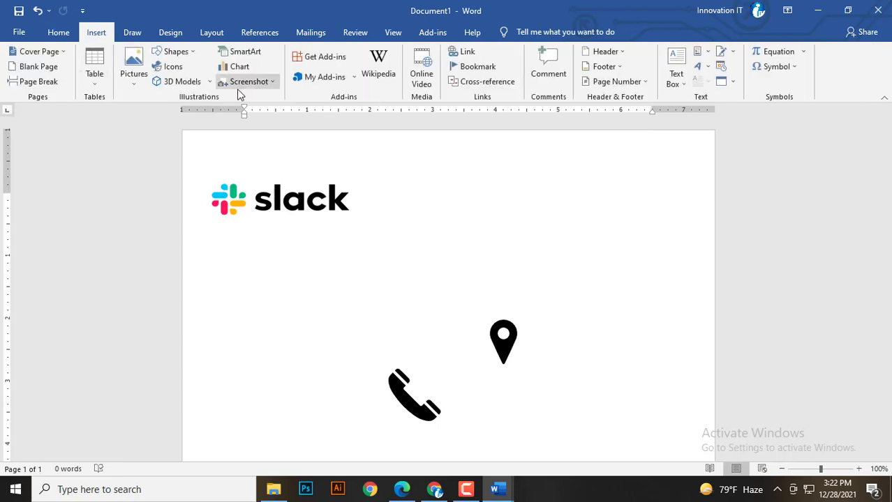
click(178, 67)
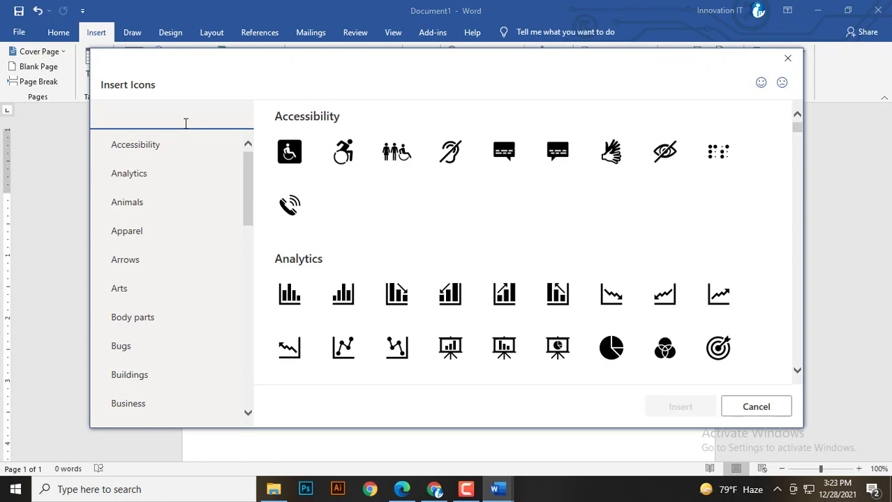
text(emai)
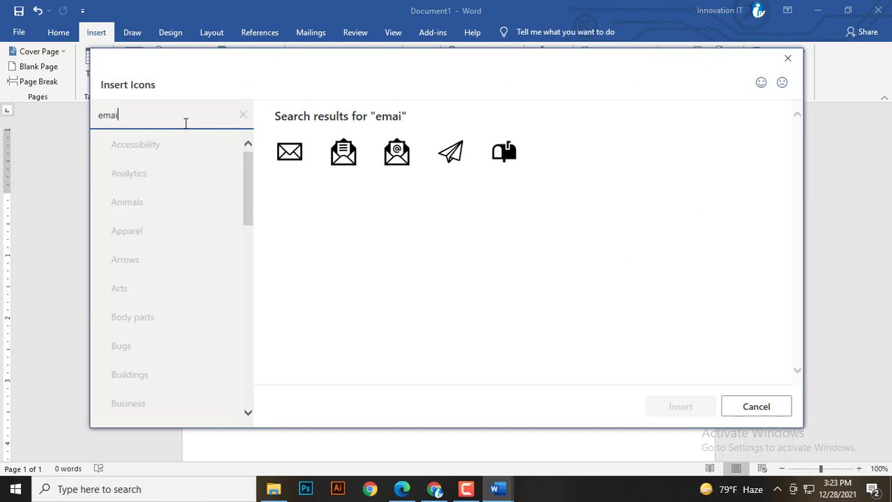
click(289, 151)
click(683, 407)
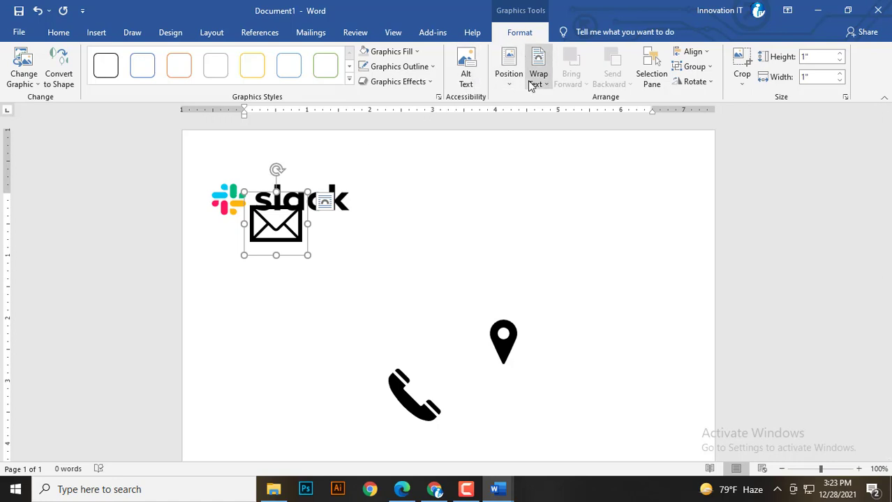
Set the envelope's wrapping to Through and move the phone, envelope and pin toward the orange wave.
click(536, 83)
click(588, 145)
drag(301, 219, 330, 375)
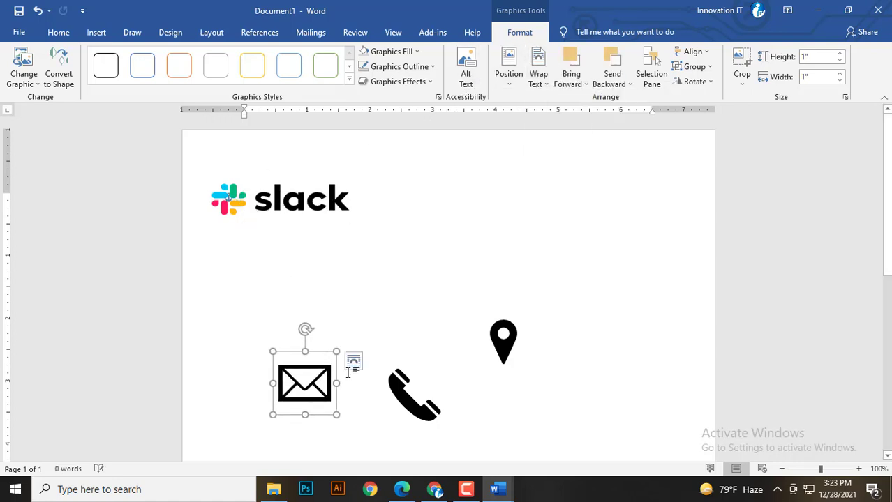
scroll(350, 363, down, 3)
shift+click(412, 279)
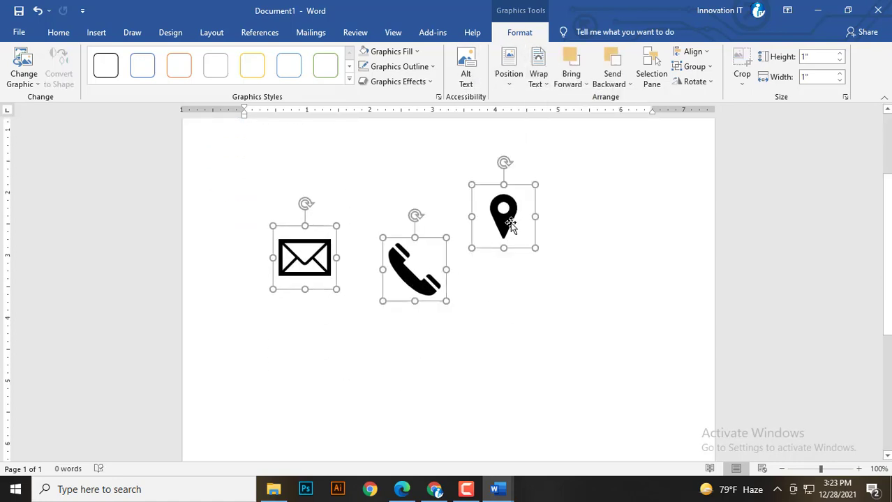
drag(510, 222, 501, 375)
scroll(496, 339, down, 5)
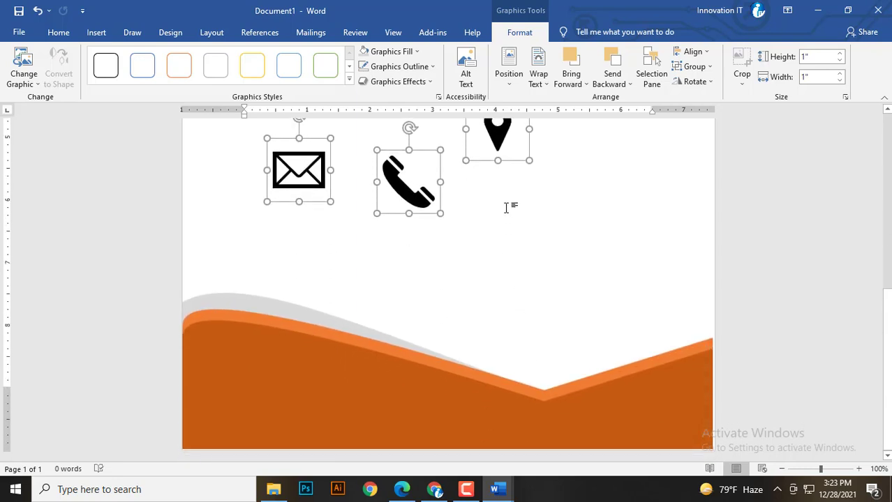
drag(498, 144, 302, 221)
Stack the icons vertically: envelope directly above the pin, phone above the envelope.
click(496, 339)
scroll(473, 330, down, 8)
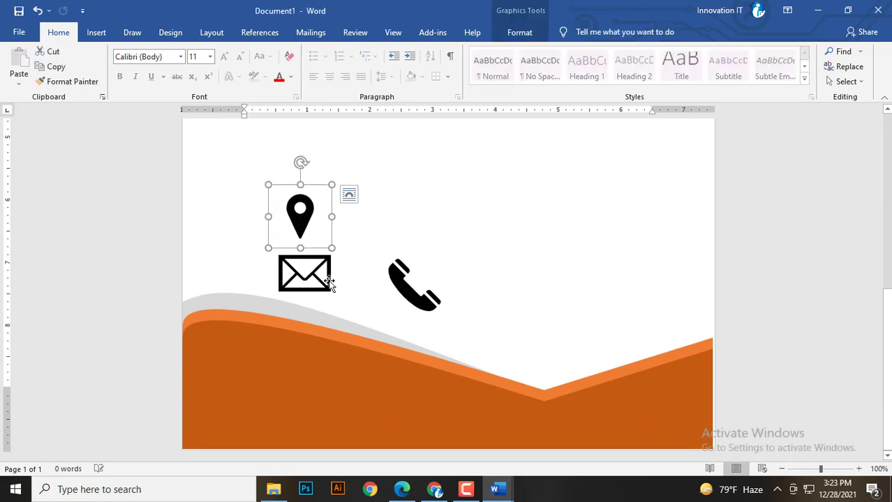
drag(285, 274, 282, 169)
scroll(411, 352, up, 2)
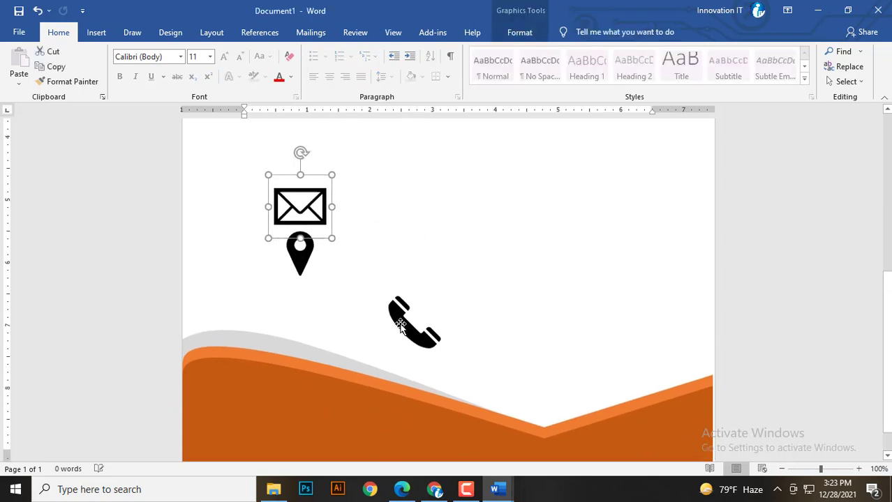
drag(412, 352, 298, 178)
Shrink the envelope and phone icons to match, then select all three icons.
click(309, 236)
drag(331, 203, 303, 282)
click(309, 284)
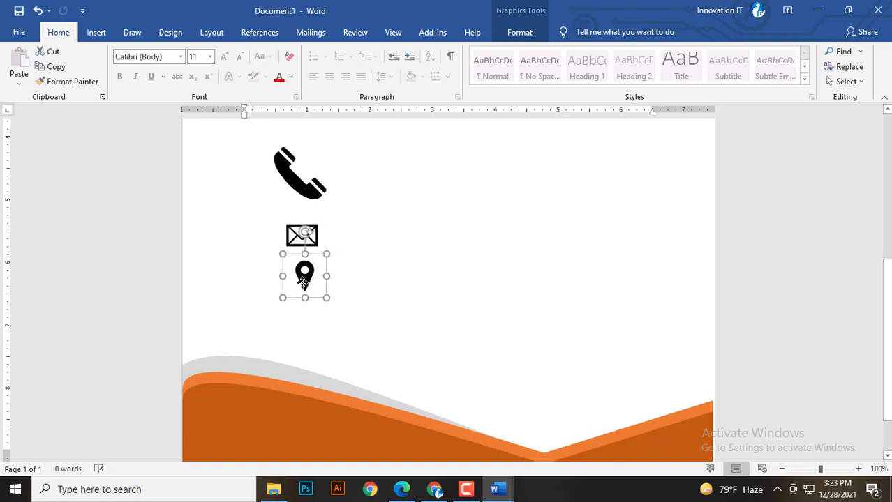
click(309, 187)
drag(315, 158, 310, 191)
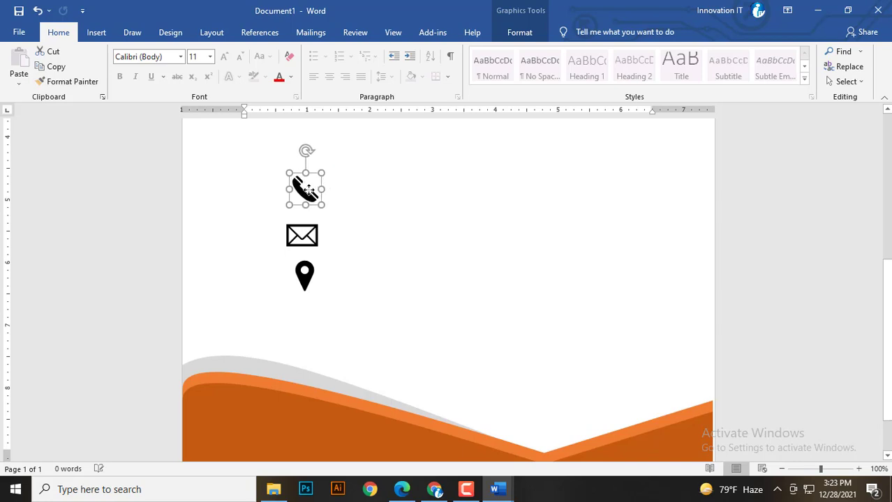
shift+click(315, 241)
shift+click(304, 276)
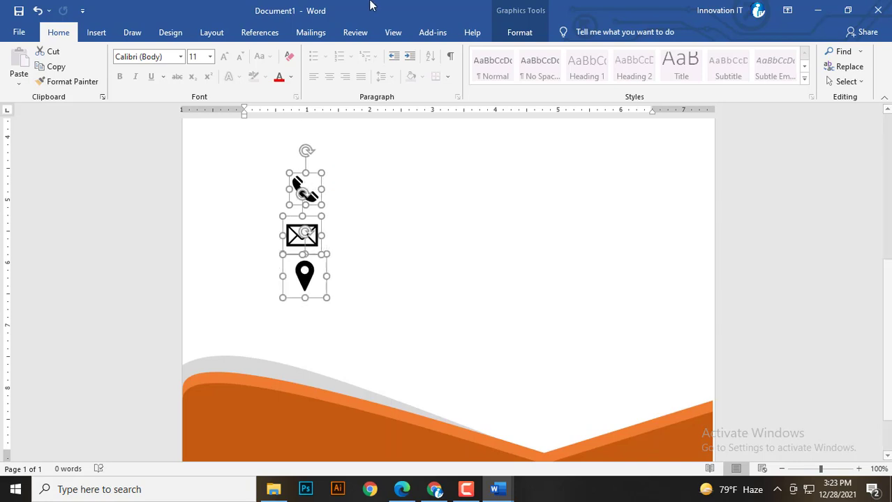
Align the three icons centred horizontally on each other, undoing an accidental middle alignment.
click(512, 28)
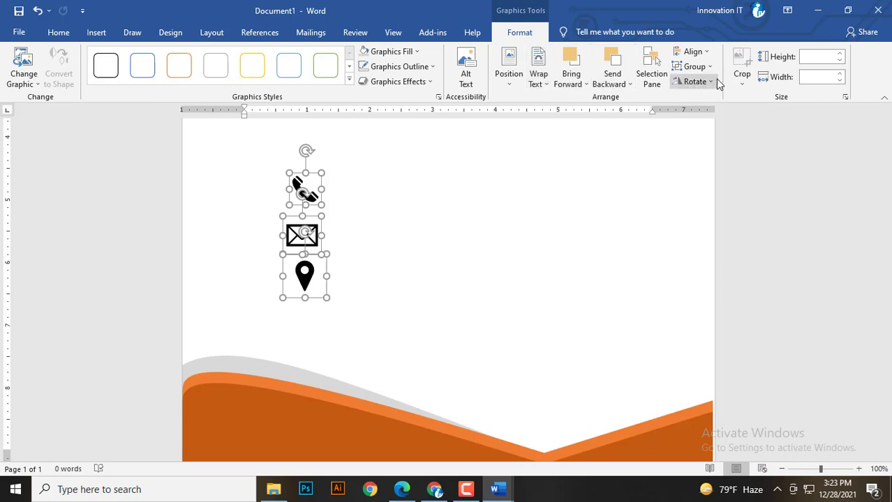
click(693, 52)
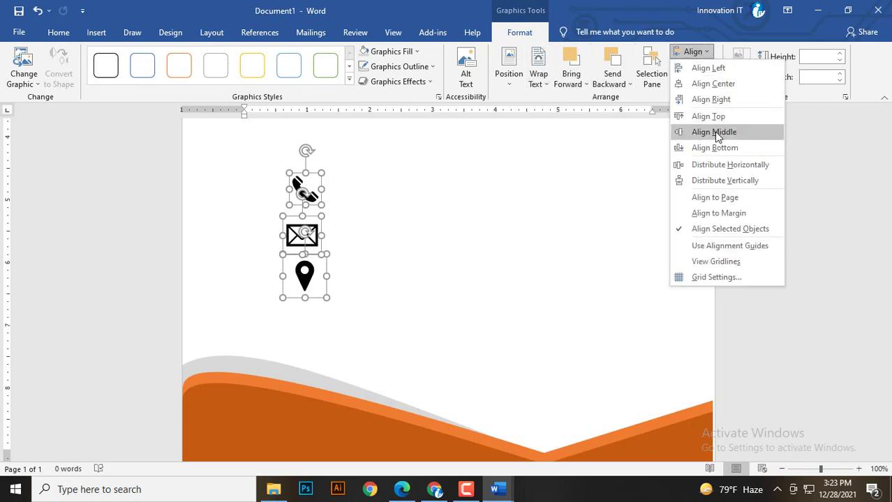
click(714, 131)
key(ctrl+z)
click(706, 66)
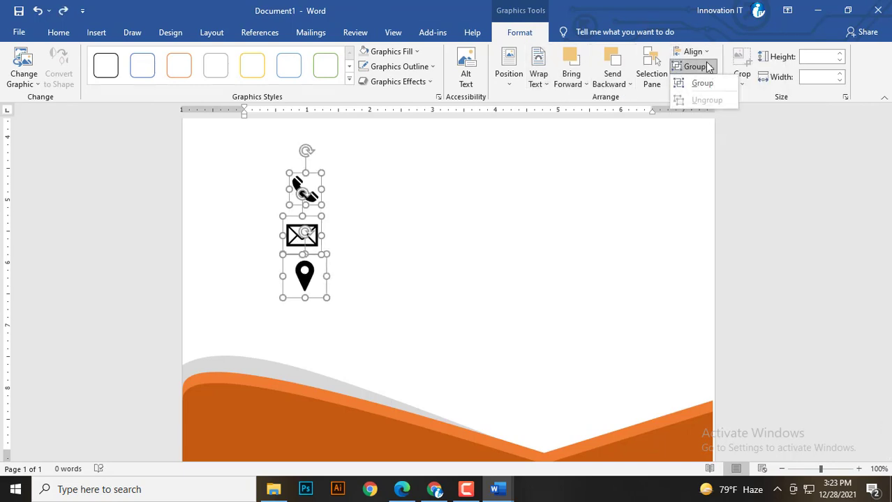
click(703, 47)
click(713, 84)
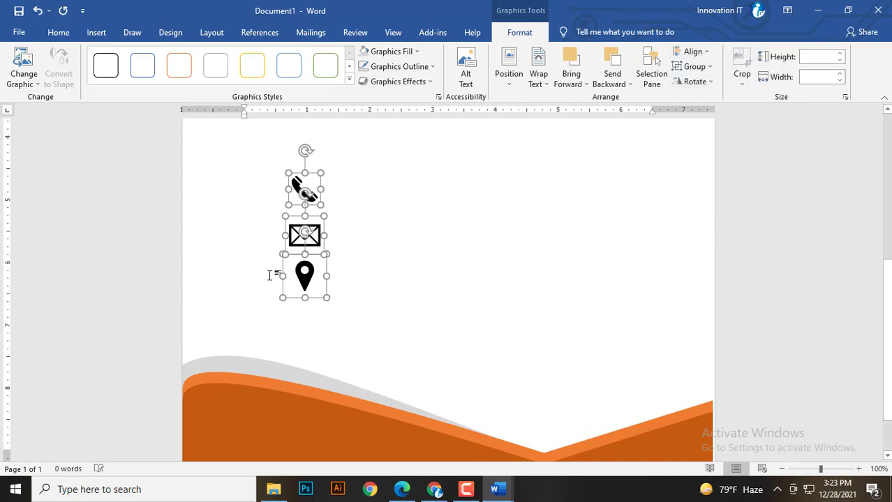
scroll(290, 260, down, 3)
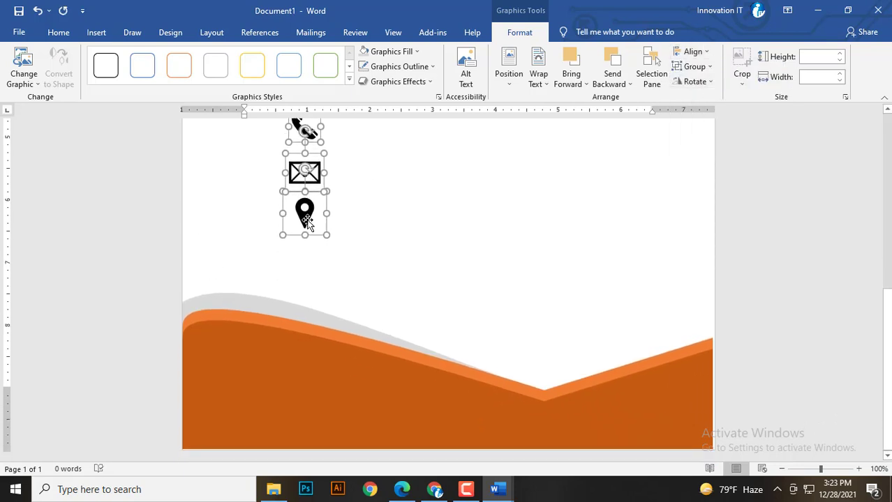
Fill the three icons white and move them onto the orange wave.
click(390, 52)
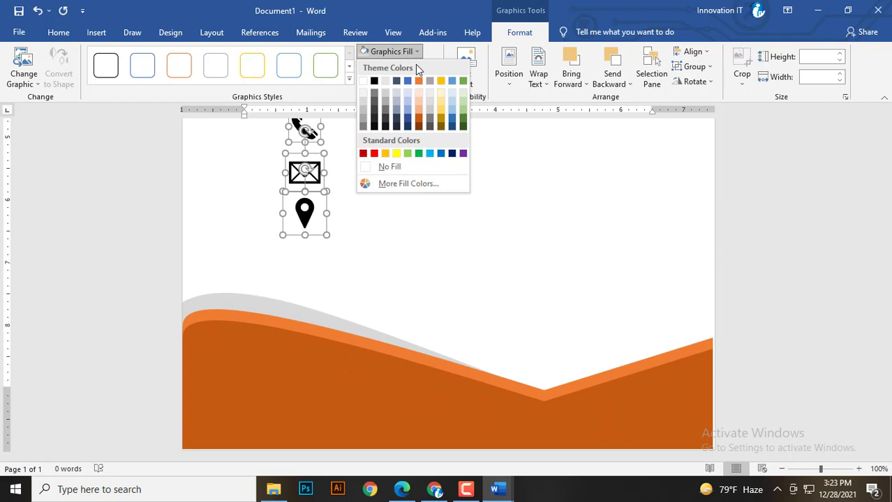
click(363, 82)
drag(300, 185, 275, 346)
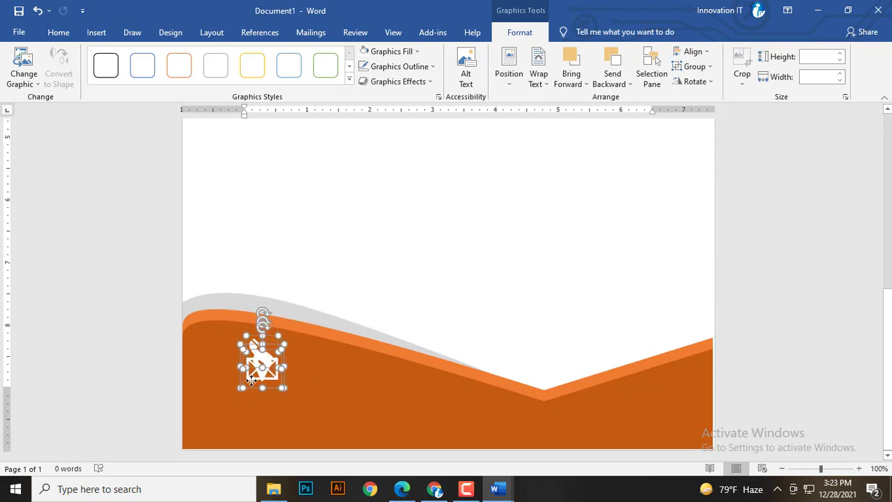
click(318, 327)
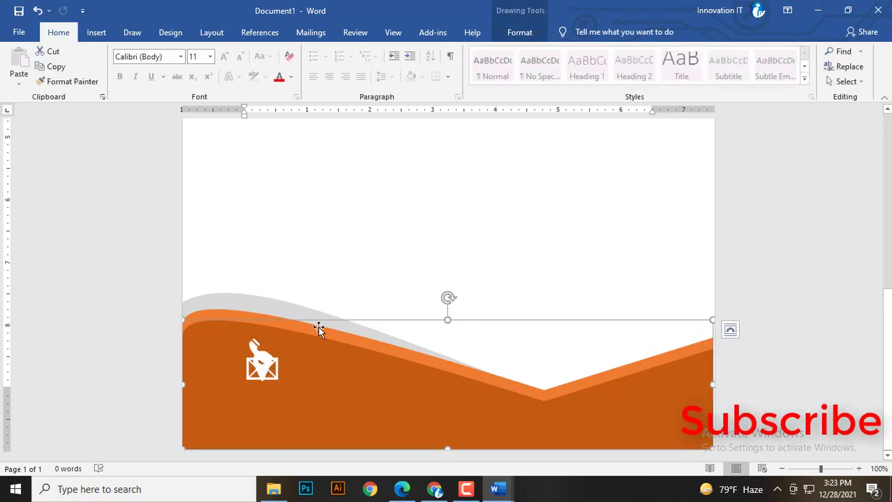
key(Delete)
scroll(286, 335, up, 5)
scroll(286, 335, down, 5)
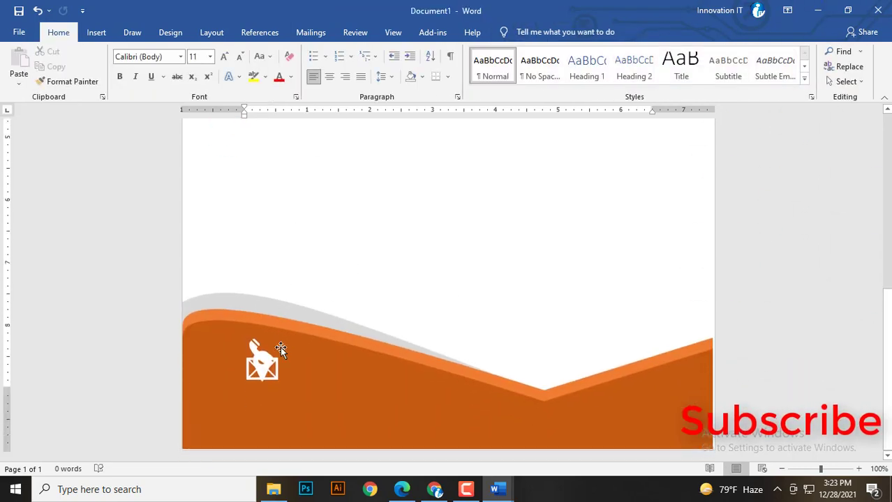
Reposition the white envelope and pin on the wave, then undo the last moves.
click(260, 358)
drag(259, 360, 360, 276)
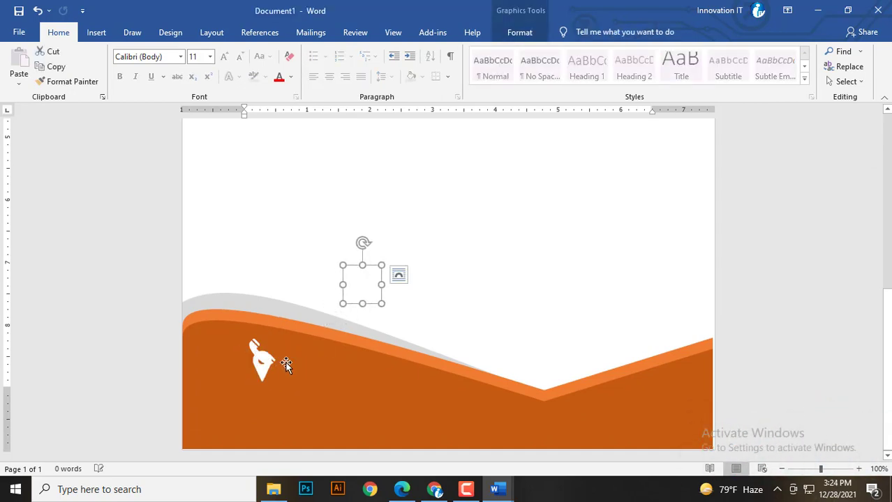
drag(257, 373, 282, 406)
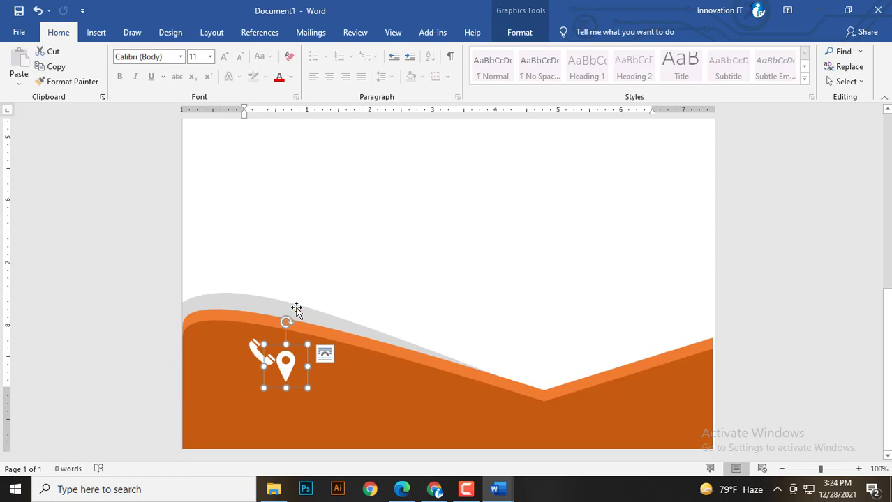
scroll(300, 296, up, 3)
key(ctrl+z)
key(ctrl+z)
key(ctrl+z)
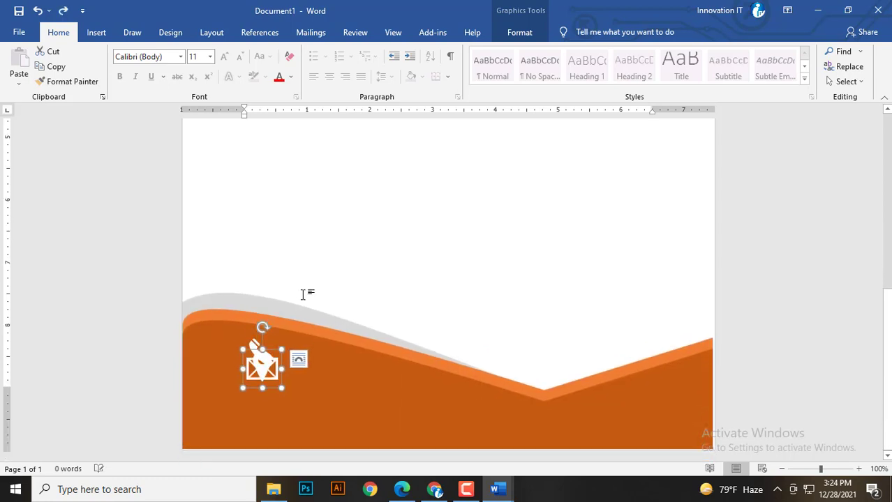
key(ctrl+z)
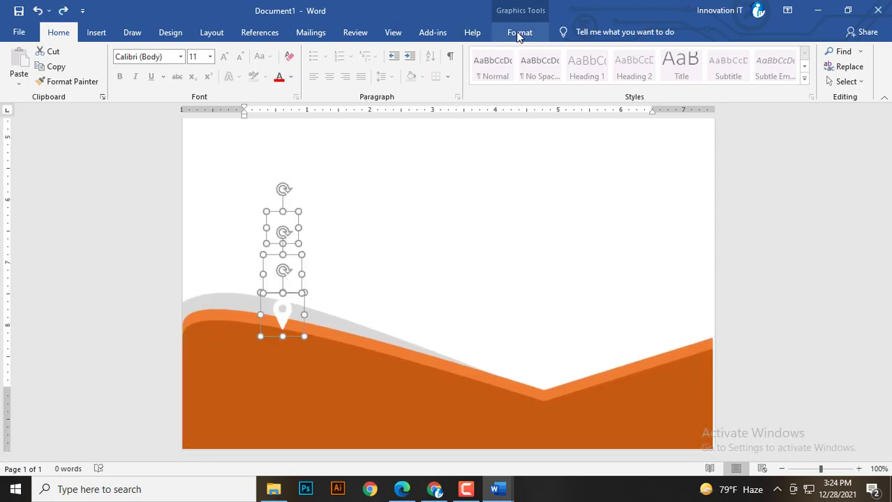
Fill the three icons black and move them back up above the wave.
click(519, 32)
click(383, 52)
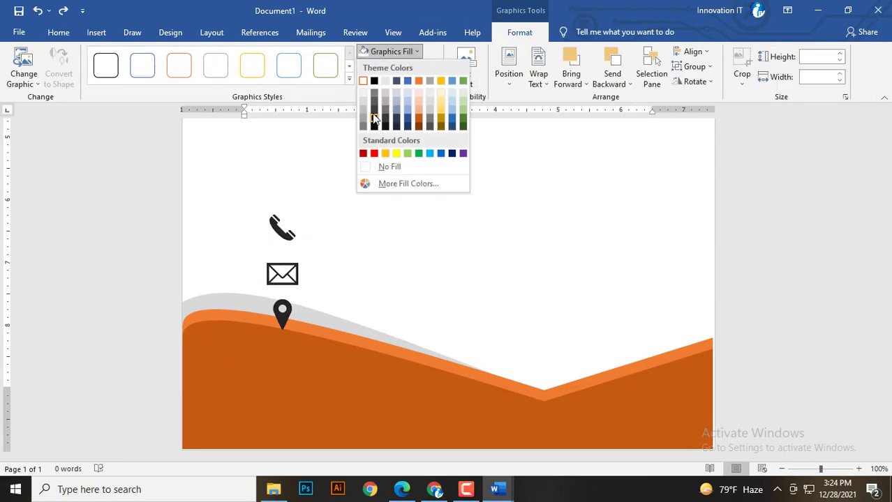
click(374, 120)
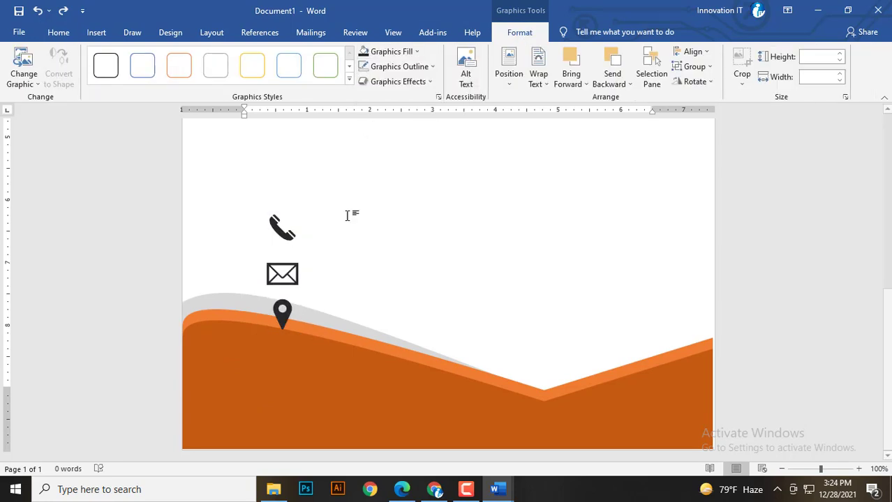
key(Up)
drag(272, 238, 256, 185)
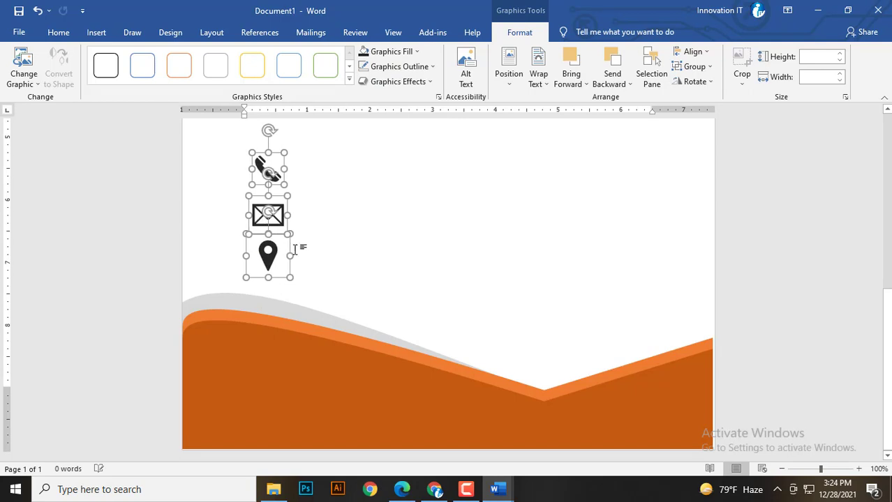
scroll(311, 245, up, 3)
scroll(324, 252, down, 4)
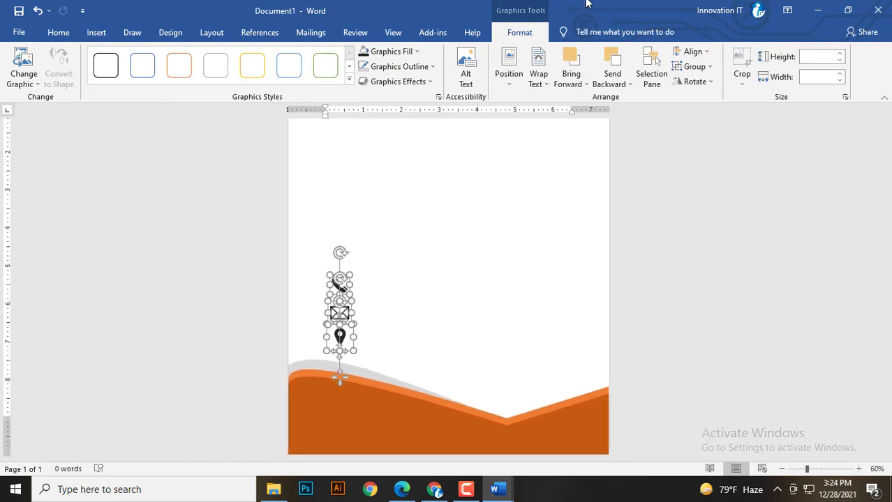
scroll(348, 294, up, 3)
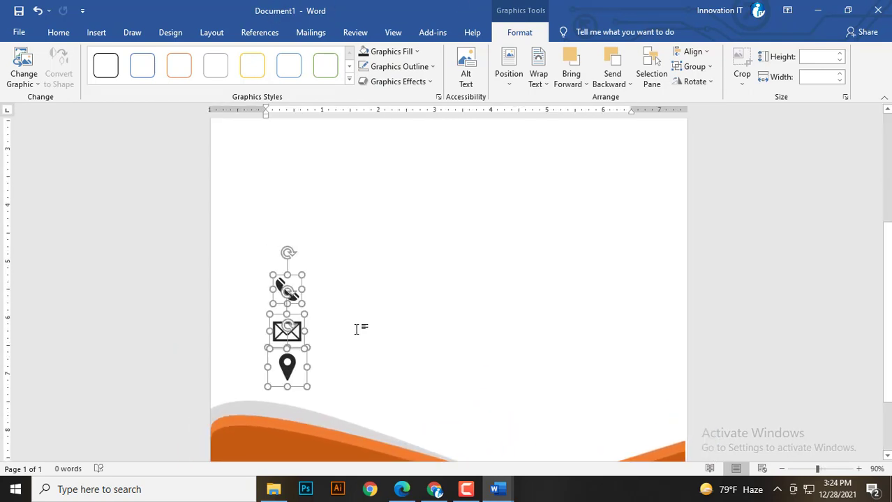
scroll(357, 329, up, 1)
click(328, 338)
scroll(307, 307, down, 6)
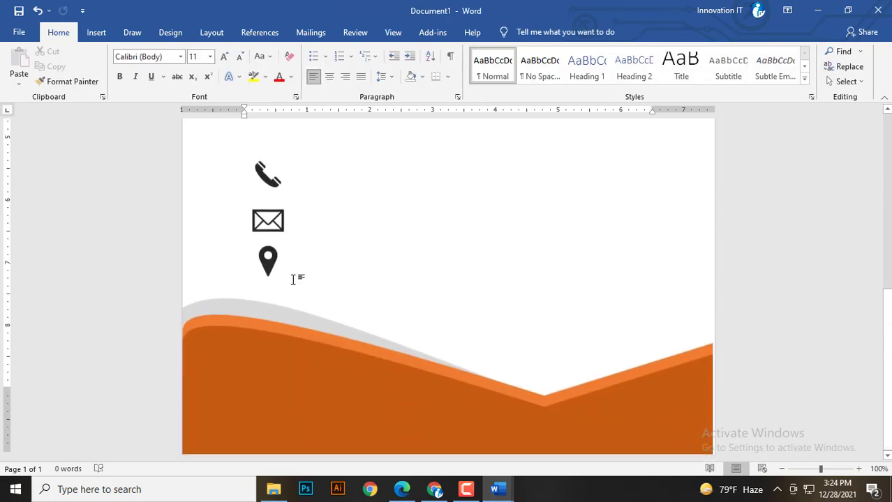
Shrink the location pin, envelope and phone icons one by one.
click(276, 258)
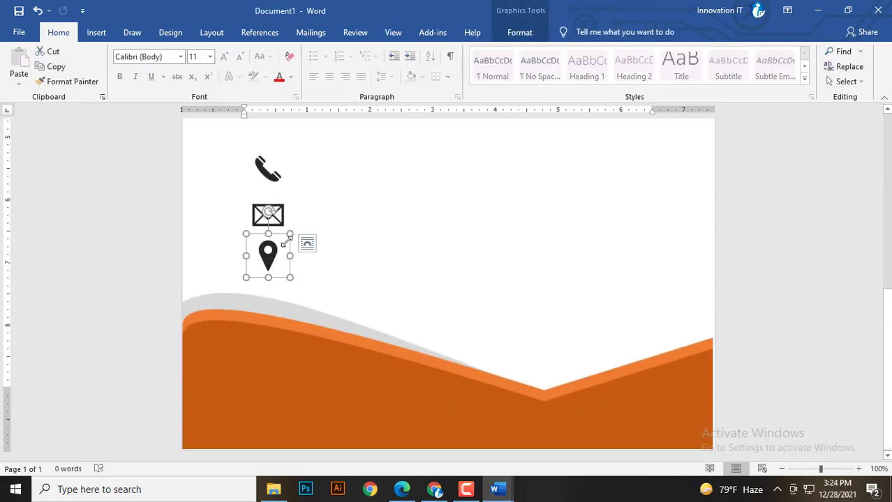
drag(287, 240, 272, 254)
click(277, 222)
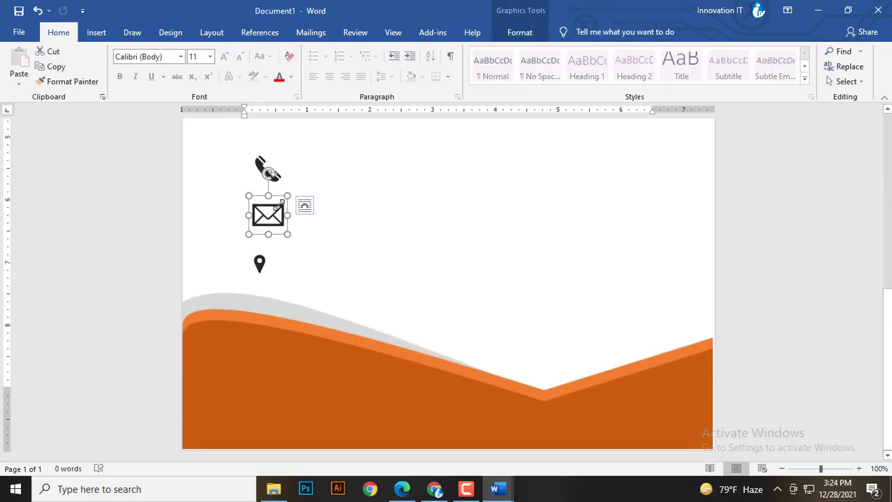
drag(280, 202, 268, 217)
click(269, 182)
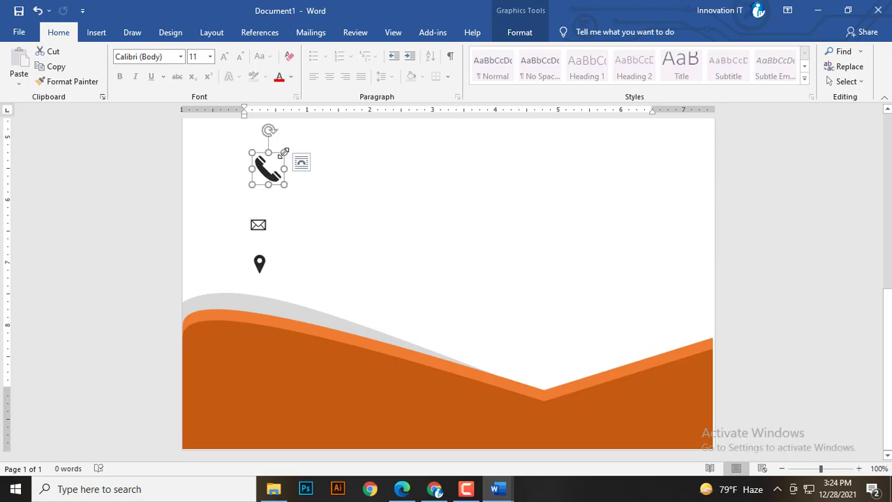
drag(284, 152, 267, 168)
click(331, 213)
scroll(332, 213, up, 4)
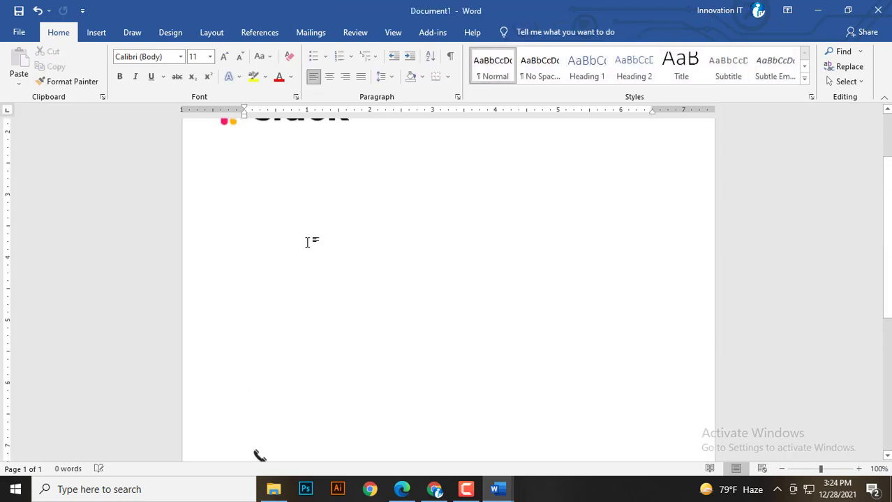
scroll(308, 240, down, 3)
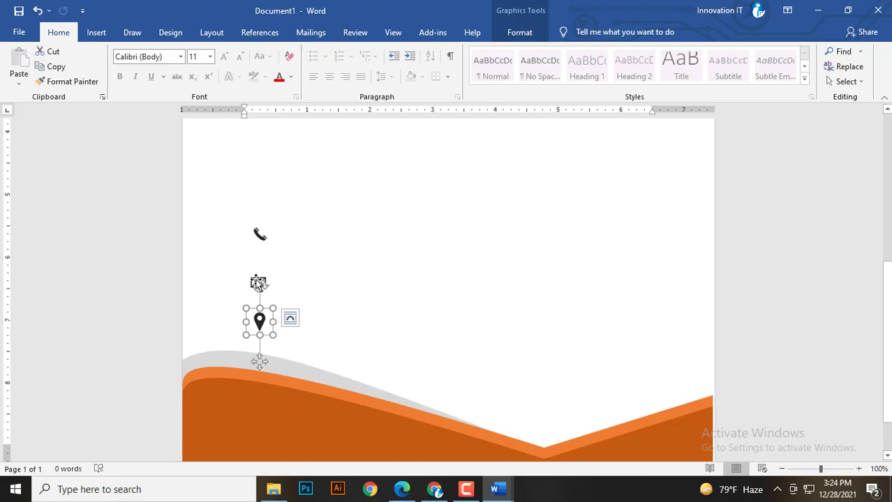
click(256, 256)
scroll(293, 287, down, 7)
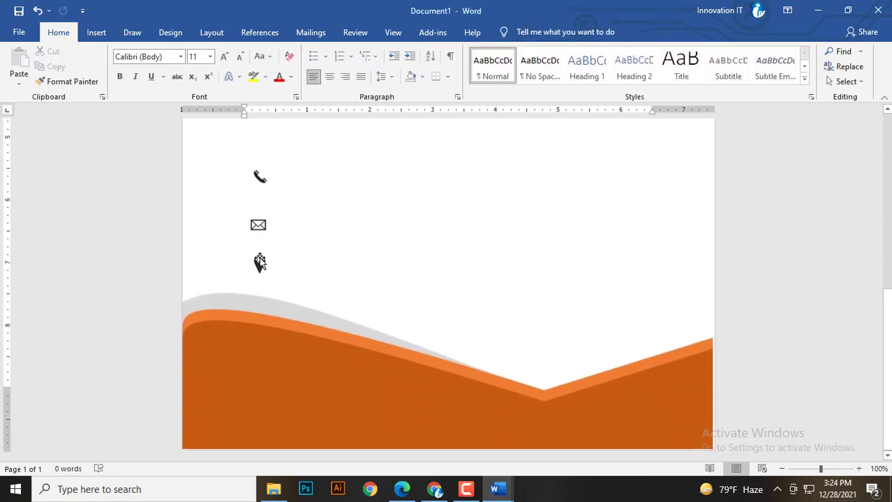
Select all three icons and distribute them evenly vertically.
click(259, 263)
shift+click(250, 219)
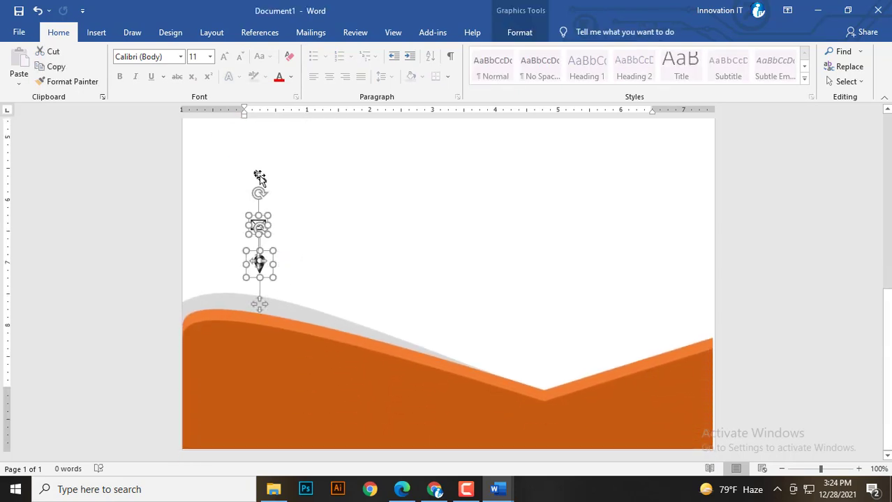
shift+click(259, 176)
click(536, 38)
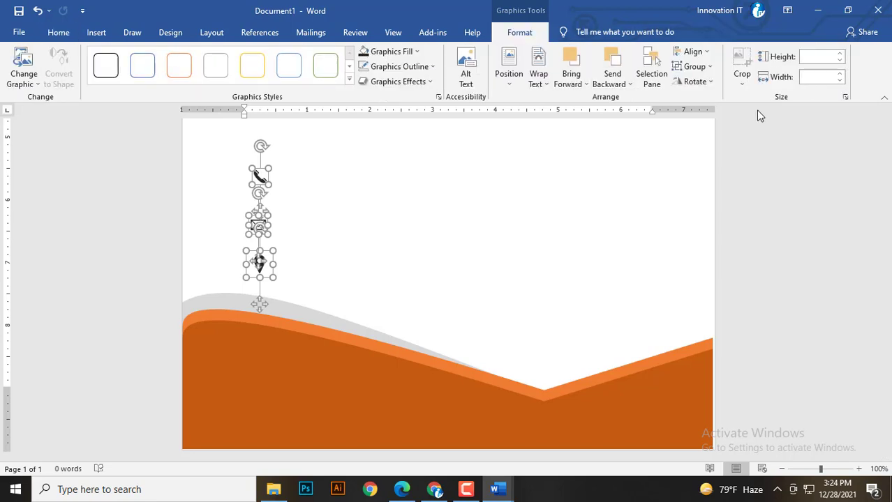
click(690, 51)
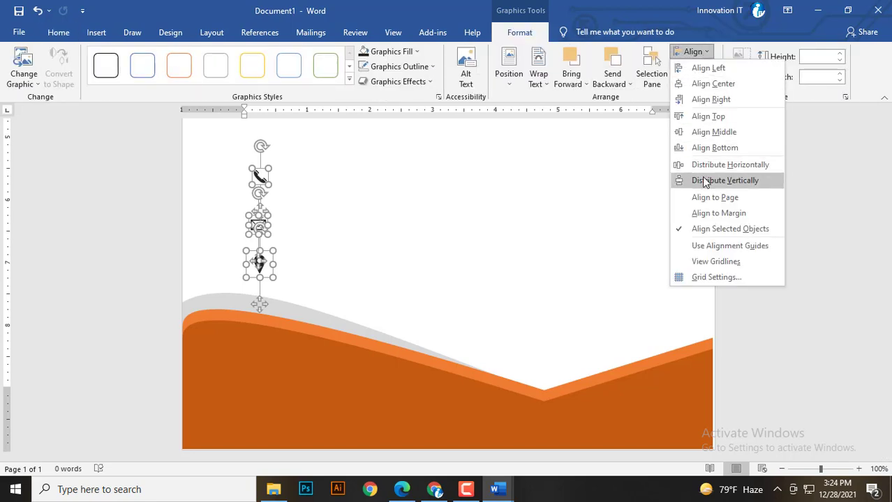
click(710, 180)
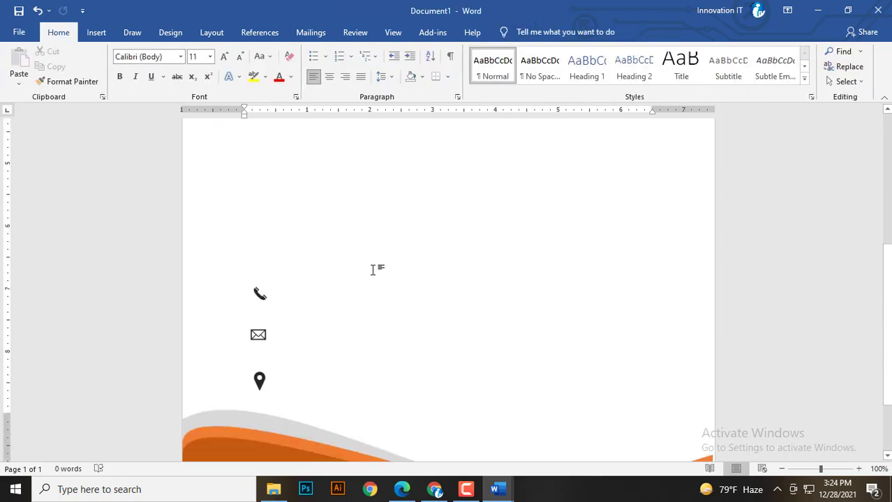
scroll(106, 155, down, 3)
Draw a text box beside the phone icon with no fill and no outline.
click(97, 32)
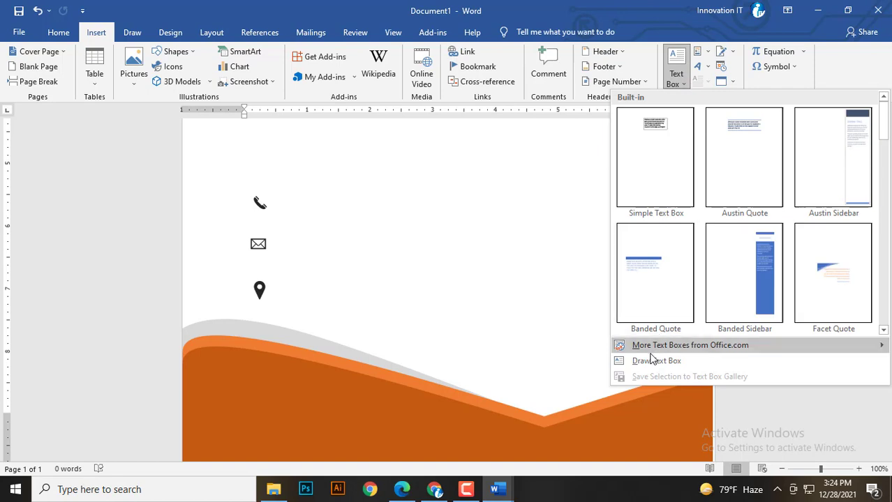
click(649, 359)
drag(272, 191, 397, 218)
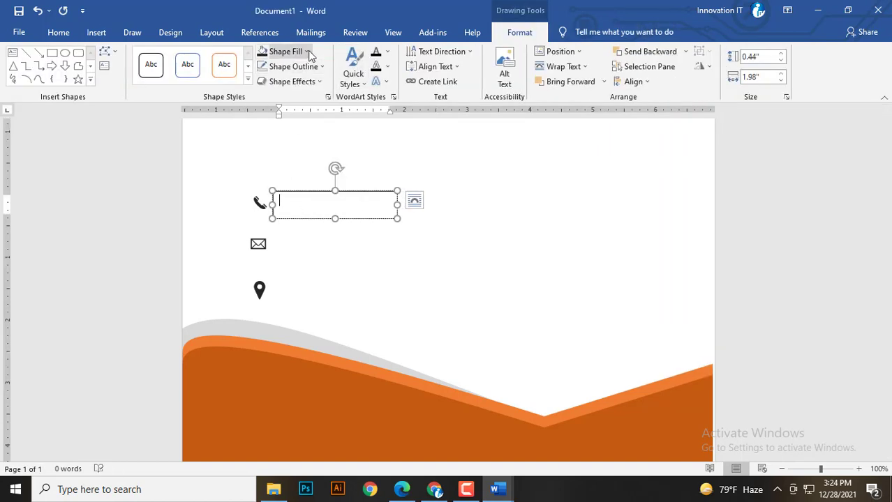
click(285, 52)
click(288, 168)
click(289, 66)
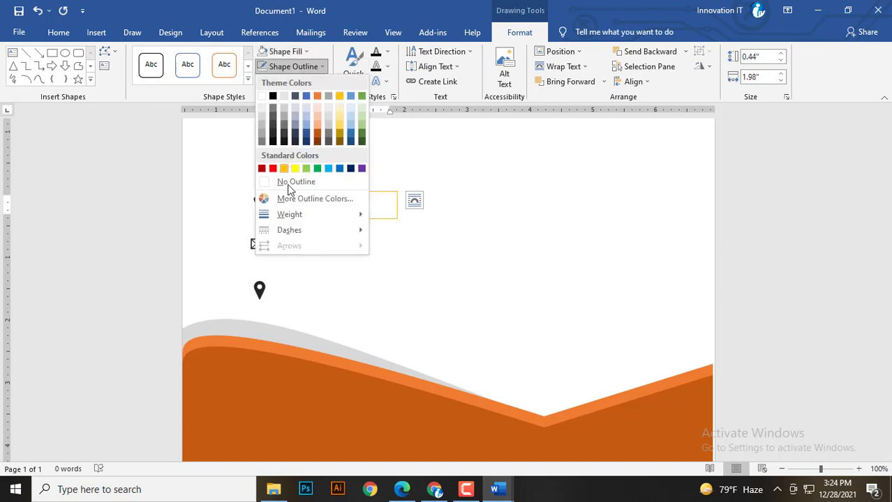
click(283, 182)
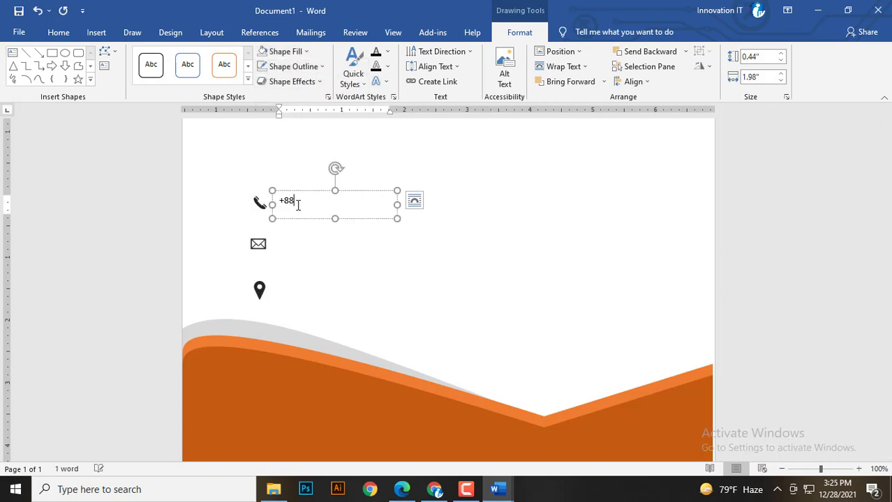
Enter two phone numbers on separate lines, bold, with no extra line spacing.
key(ctrl+v)
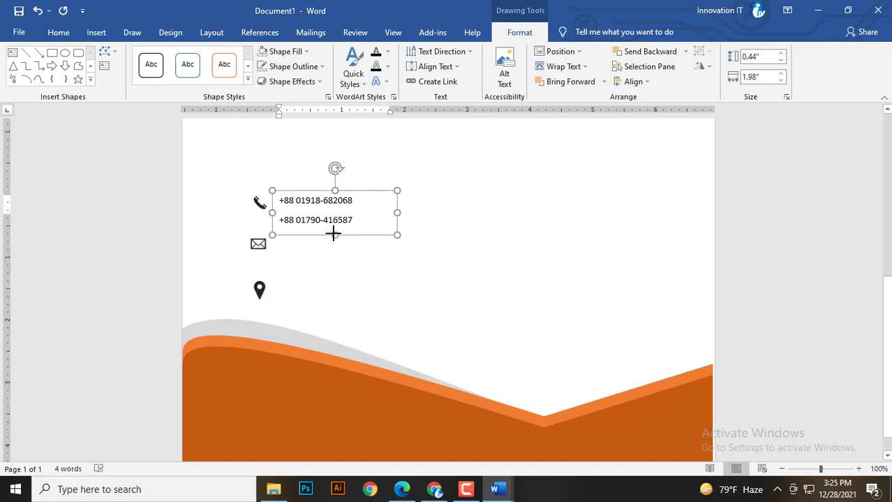
drag(354, 221, 277, 201)
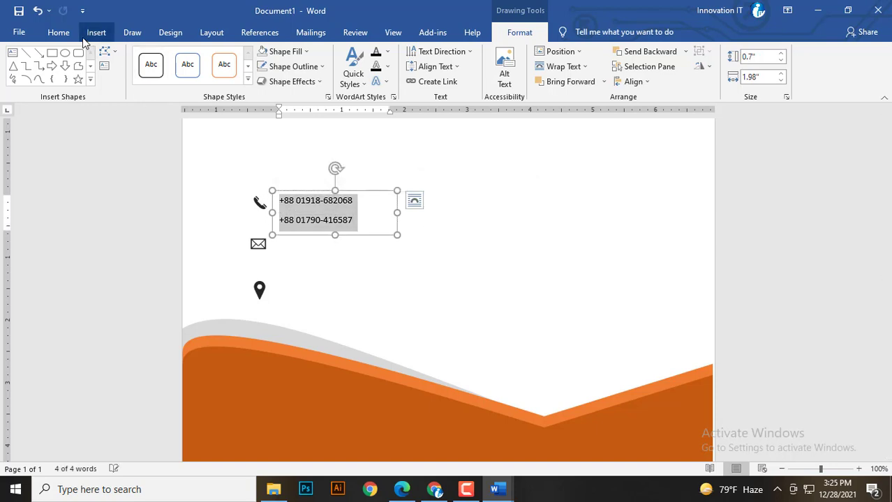
click(59, 32)
click(119, 76)
click(225, 59)
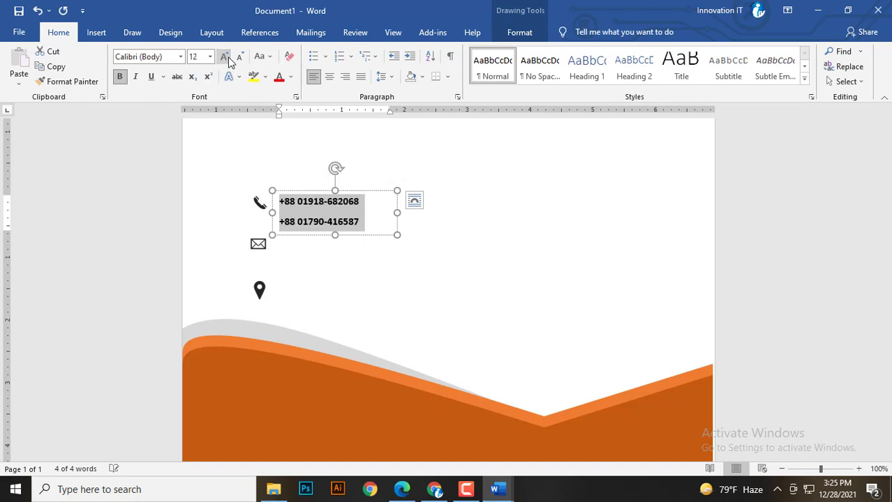
click(226, 59)
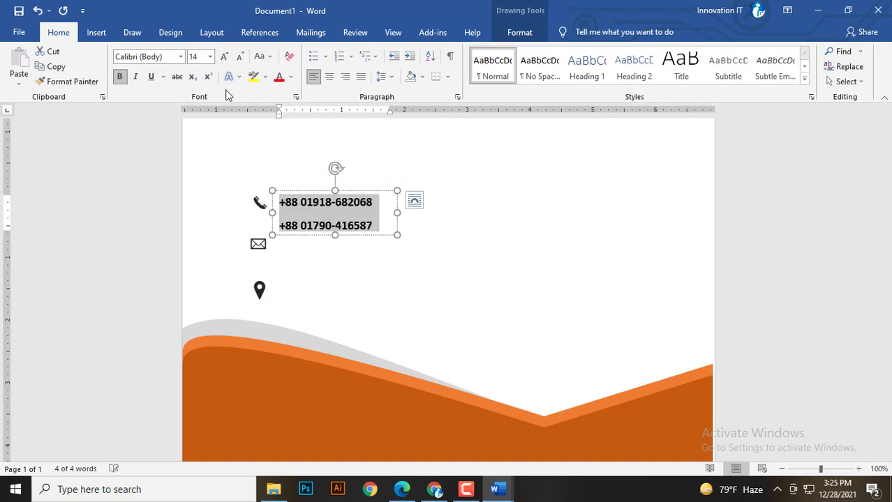
click(382, 77)
click(412, 219)
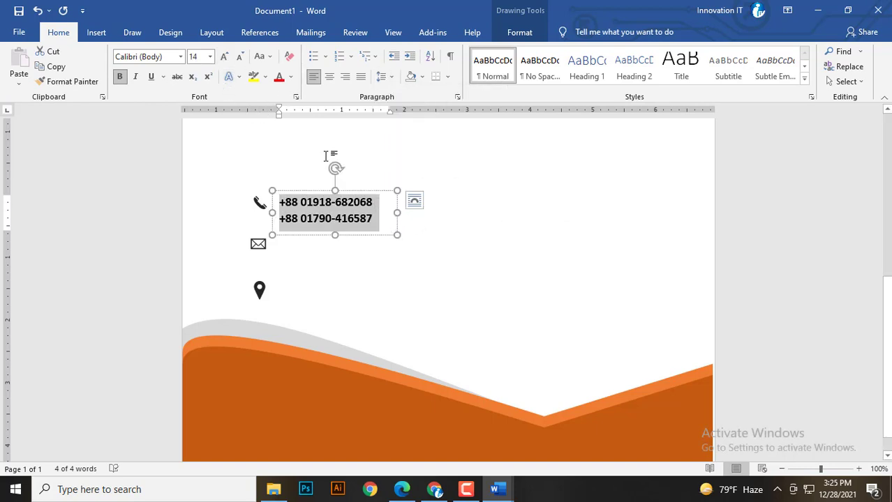
Set the numbers to 12 pt, fit the box to them, and copy it beside the envelope.
click(224, 57)
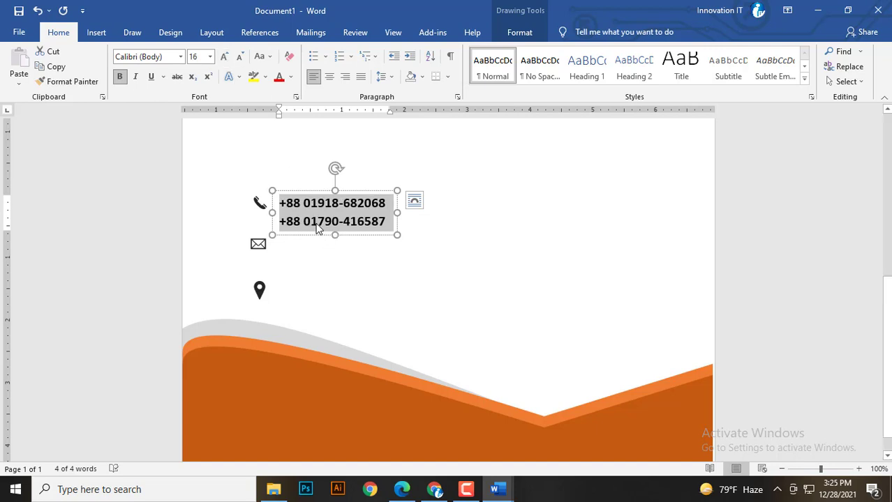
click(240, 57)
click(240, 57)
drag(335, 235, 338, 224)
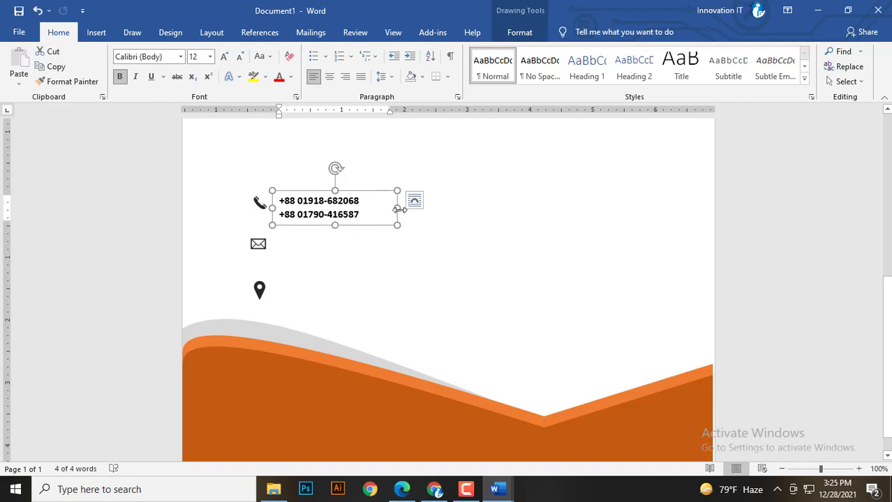
drag(397, 208, 368, 207)
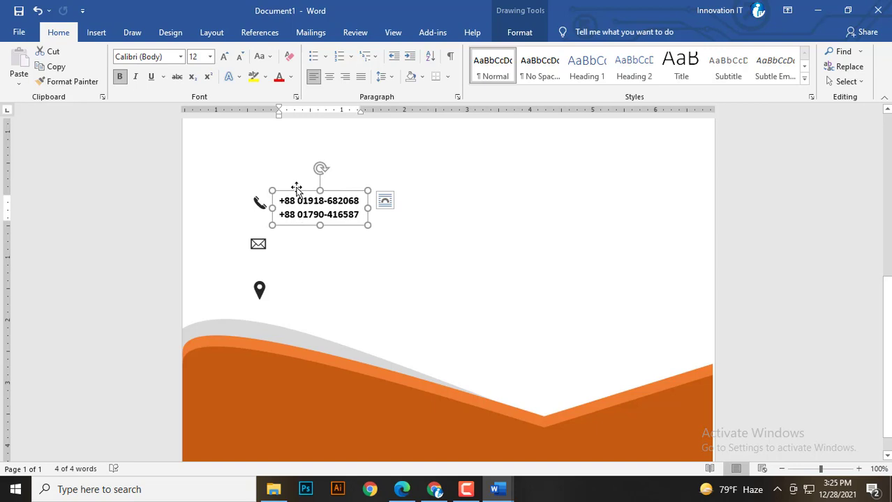
drag(297, 188, 284, 211)
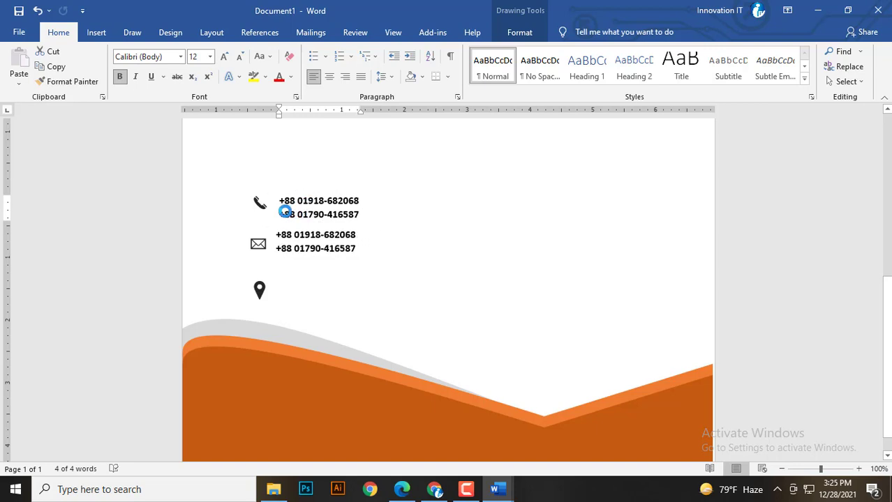
Replace the copied numbers with the first e-mail address and widen the box to fit.
triple_click(301, 247)
click(331, 251)
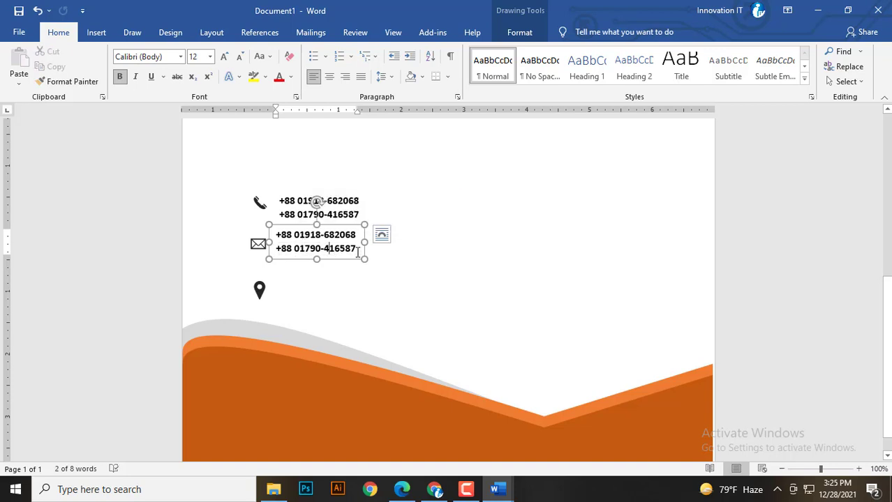
drag(357, 253, 260, 241)
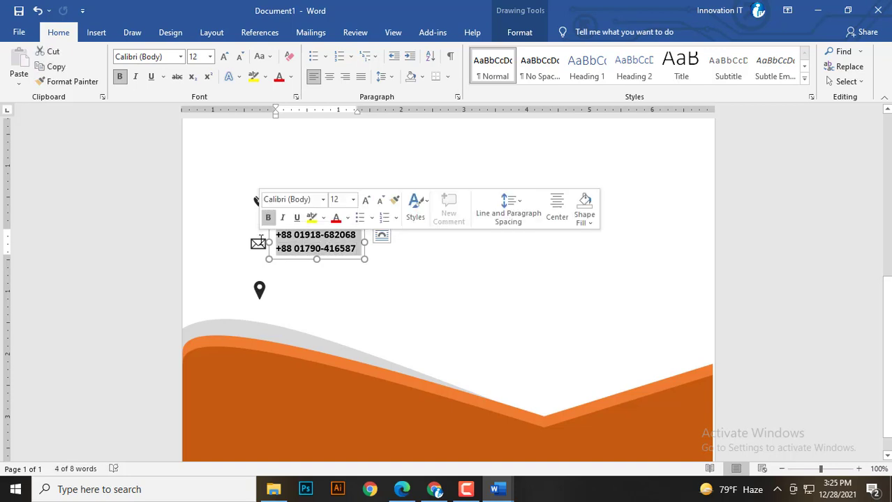
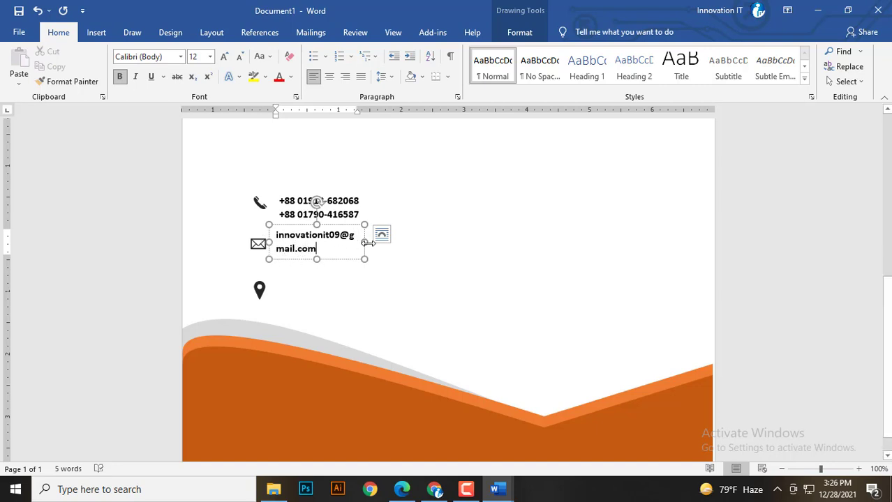
drag(364, 243, 404, 242)
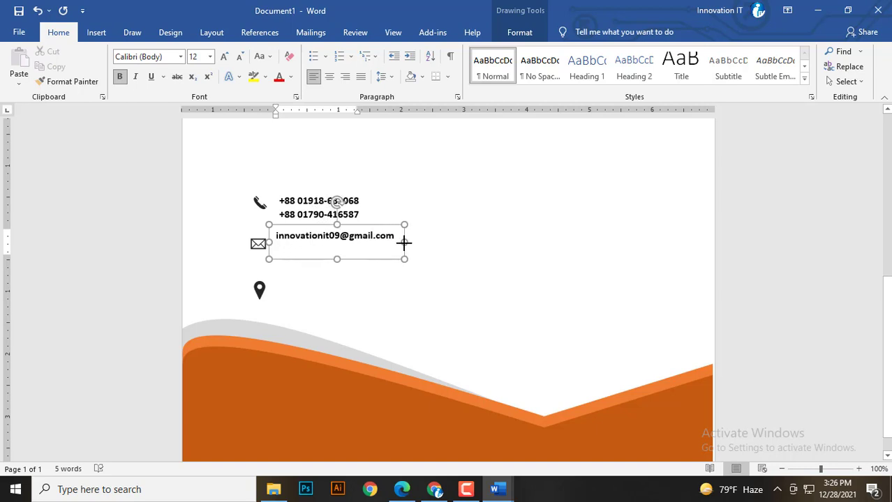
Add the second e-mail address on a new line below the first.
key(Return)
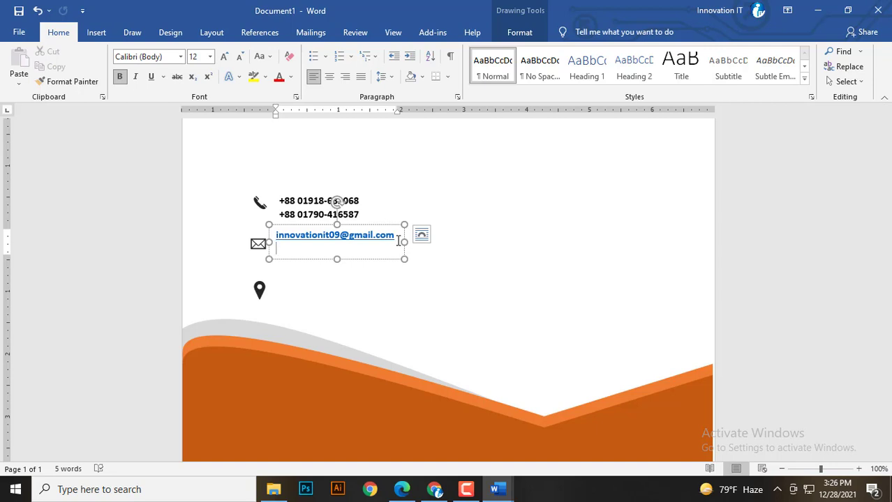
Copy the e-mail box beside the pin and replace its text with a two-line street address.
drag(301, 226, 309, 263)
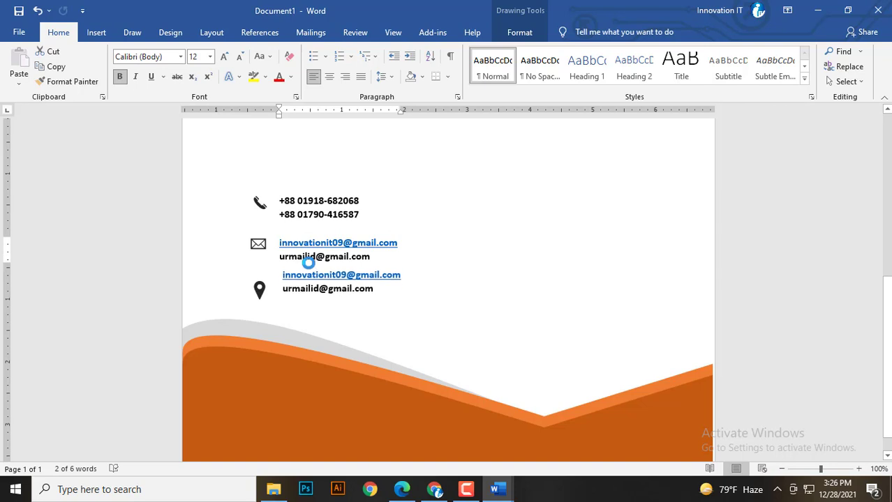
drag(377, 289, 271, 273)
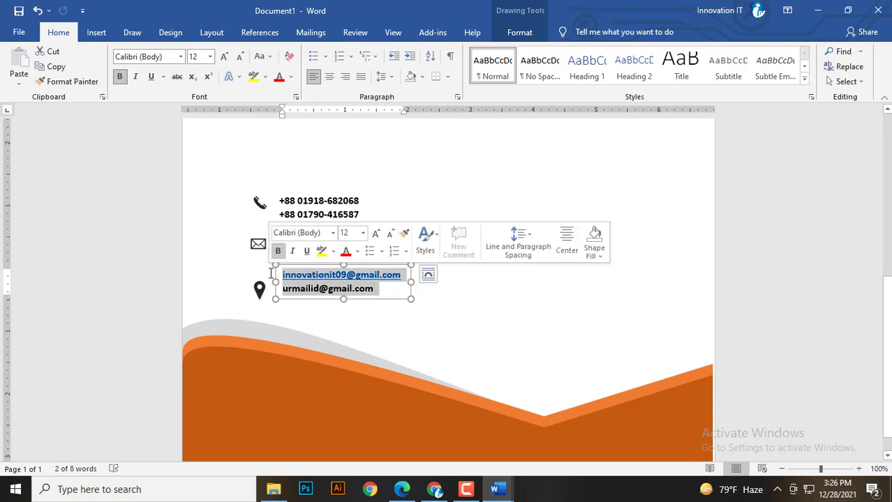
key(Delete)
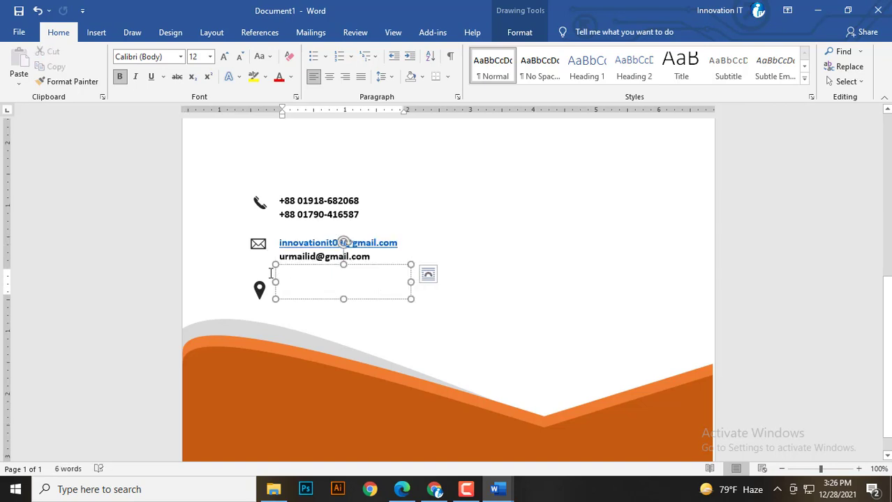
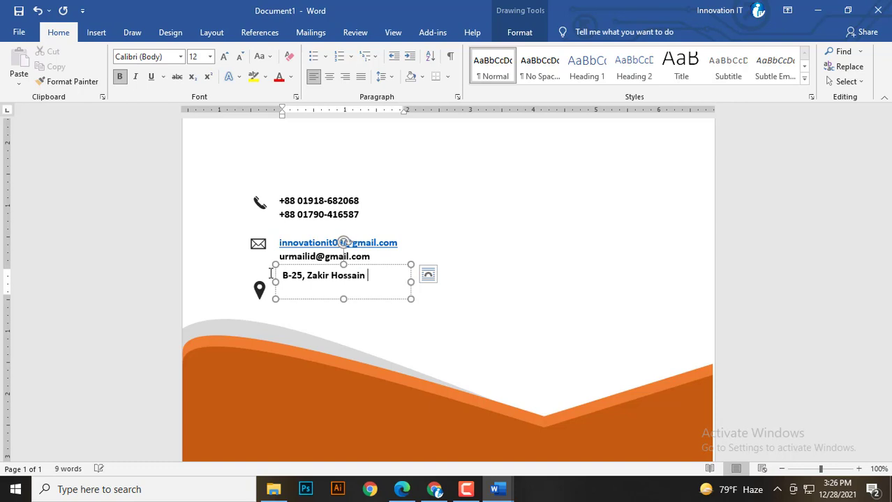
key(Return)
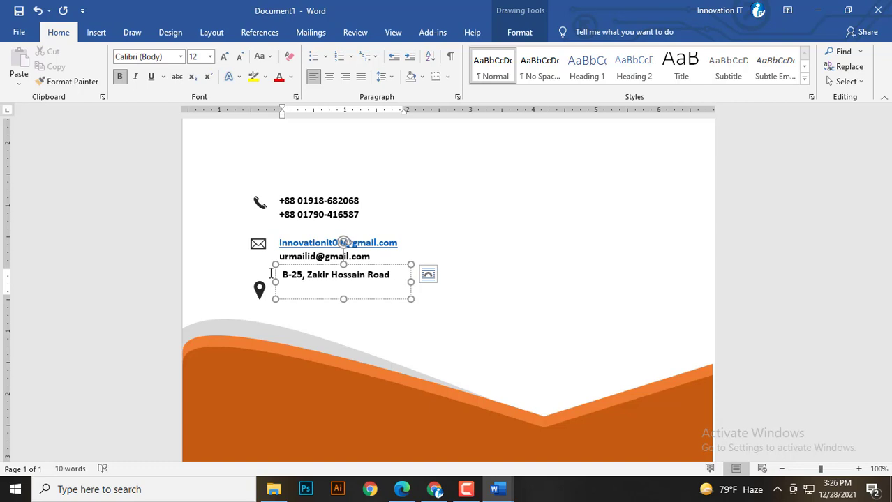
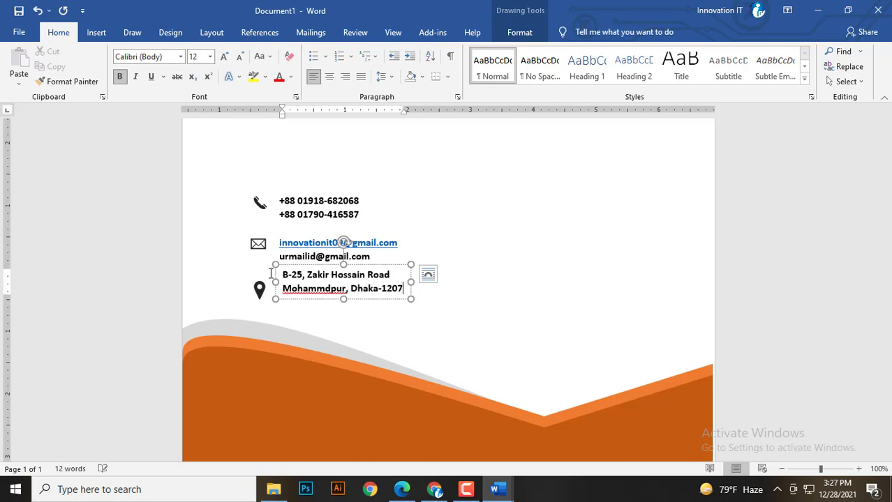
Align the pin icon to the middle of the address box and group them.
drag(304, 266, 305, 270)
click(257, 291)
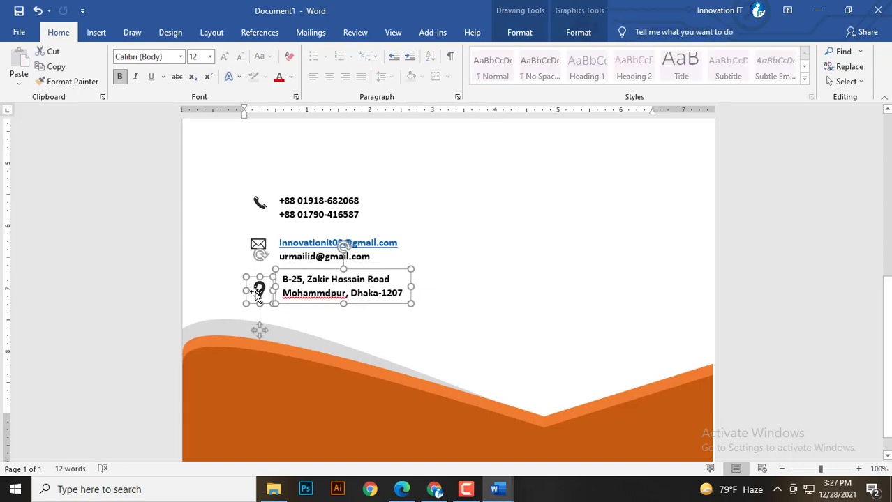
click(577, 34)
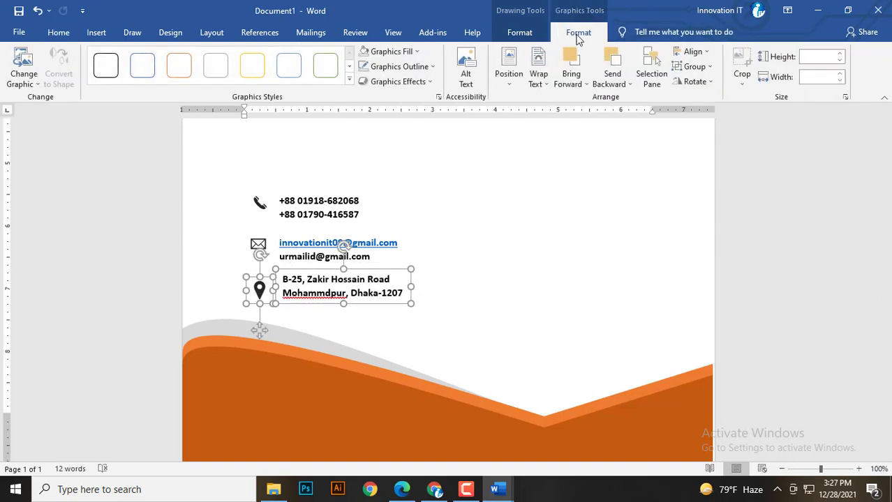
click(704, 54)
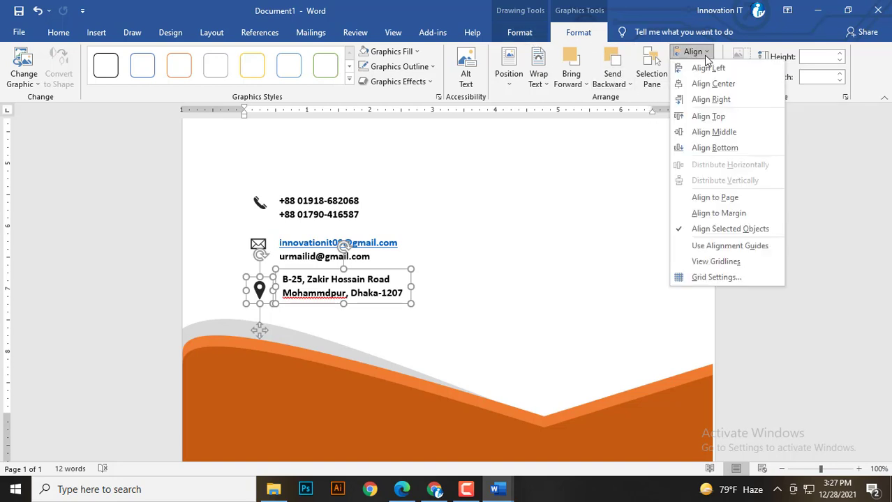
click(721, 89)
key(ctrl+z)
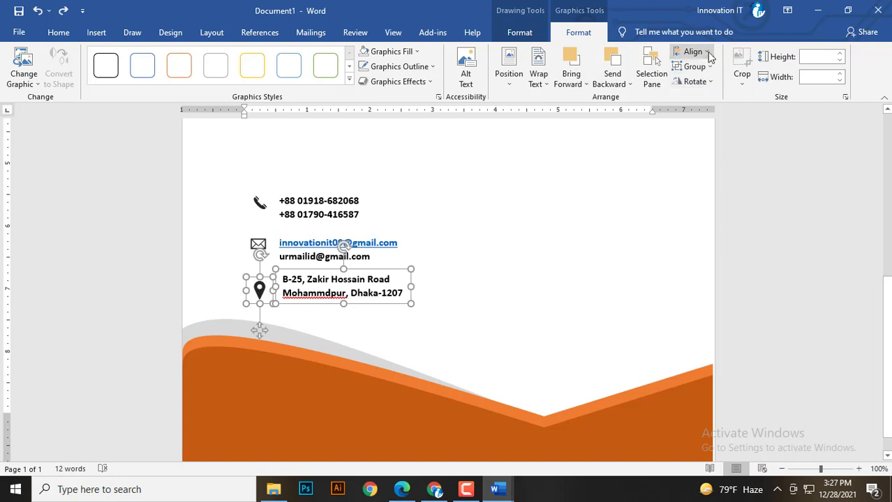
click(708, 54)
click(733, 132)
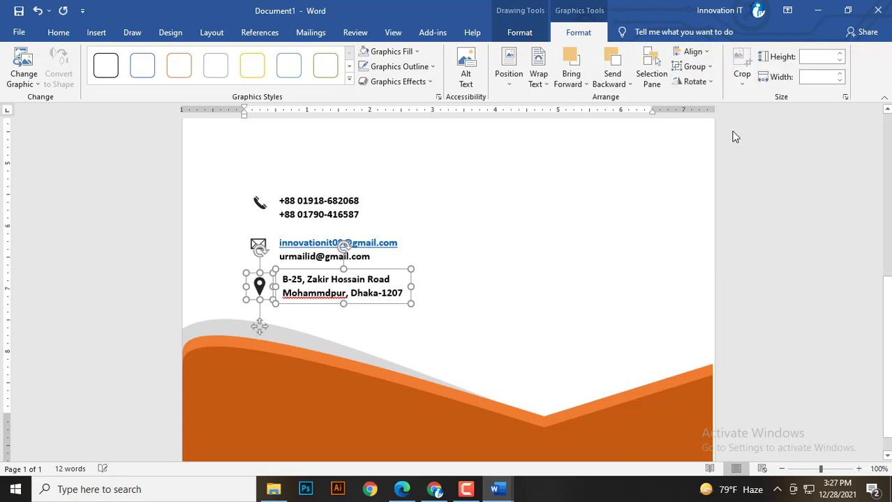
click(709, 67)
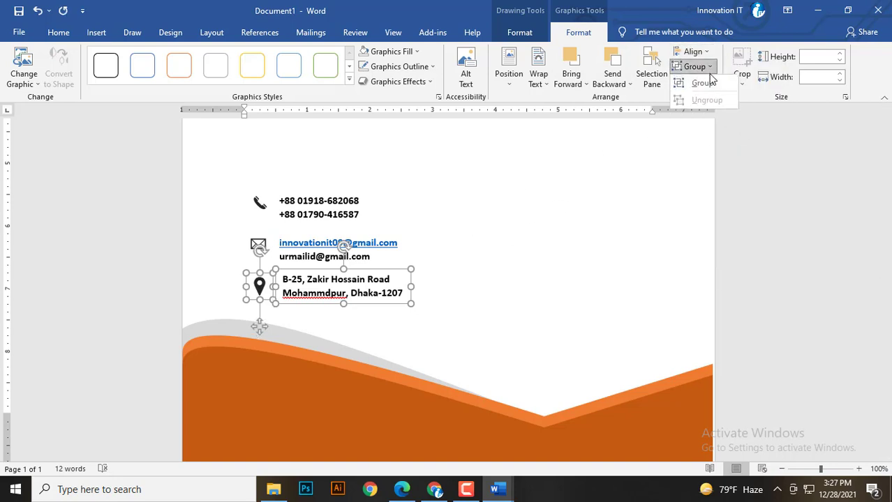
click(706, 83)
Align the envelope icon to the middle of the e-mail box and group them.
click(259, 245)
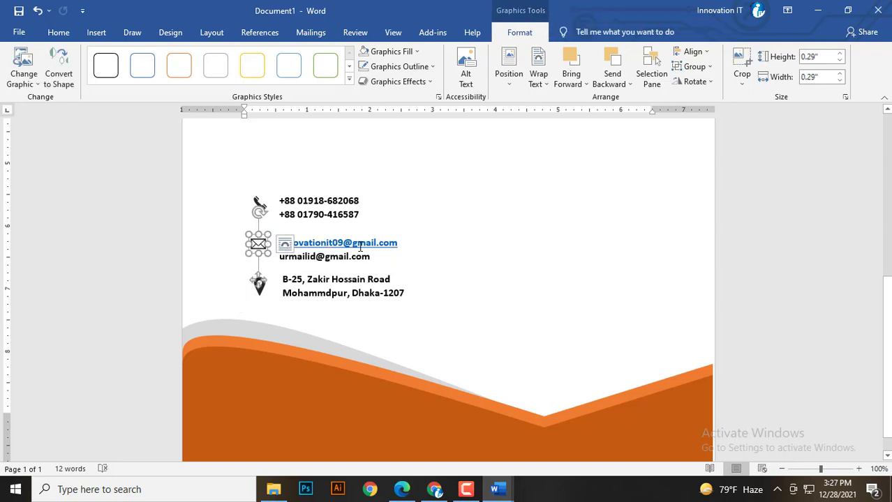
shift+click(360, 247)
click(693, 51)
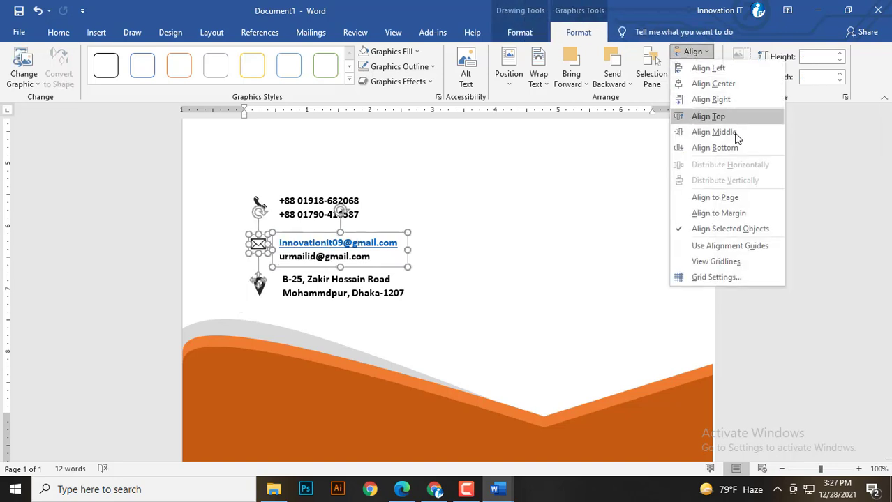
click(727, 133)
click(697, 67)
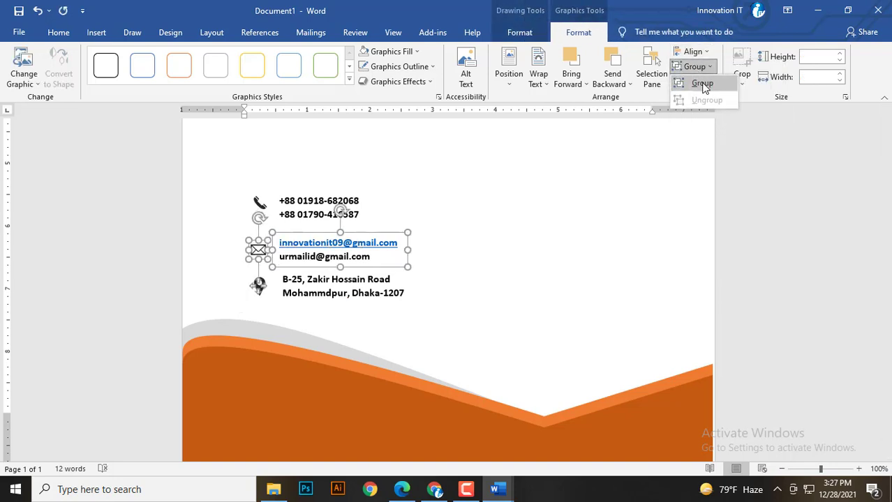
click(702, 84)
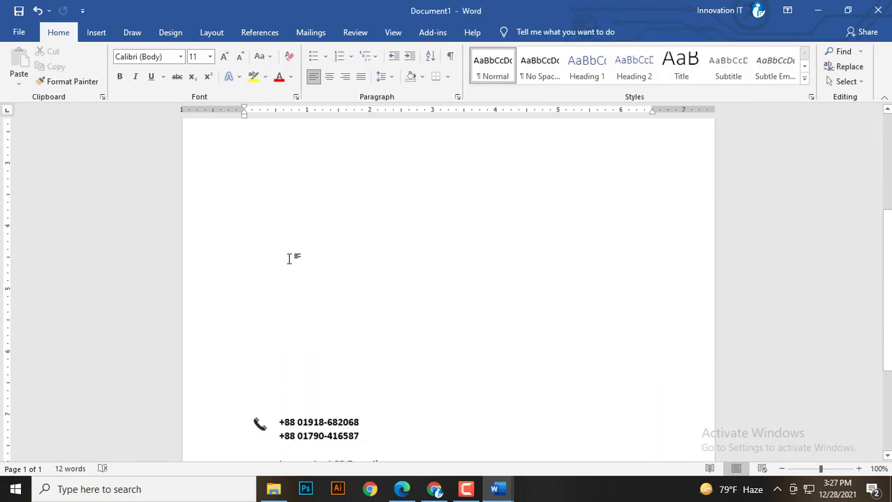
Top-align the phone icon with its number box and group them.
scroll(289, 259, down, 5)
click(258, 202)
shift+click(323, 211)
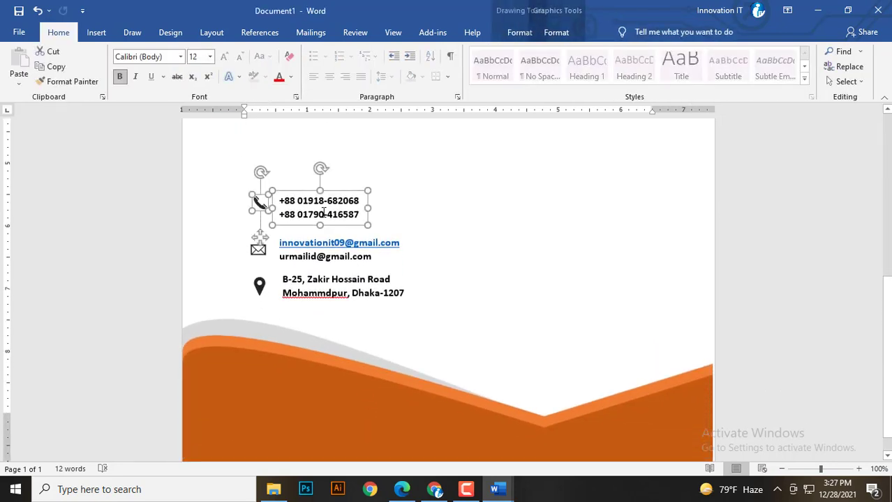
click(584, 33)
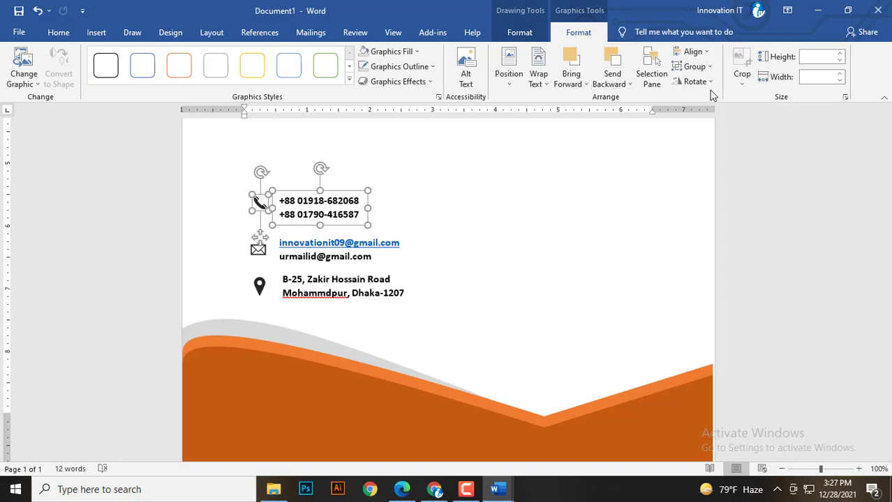
click(707, 54)
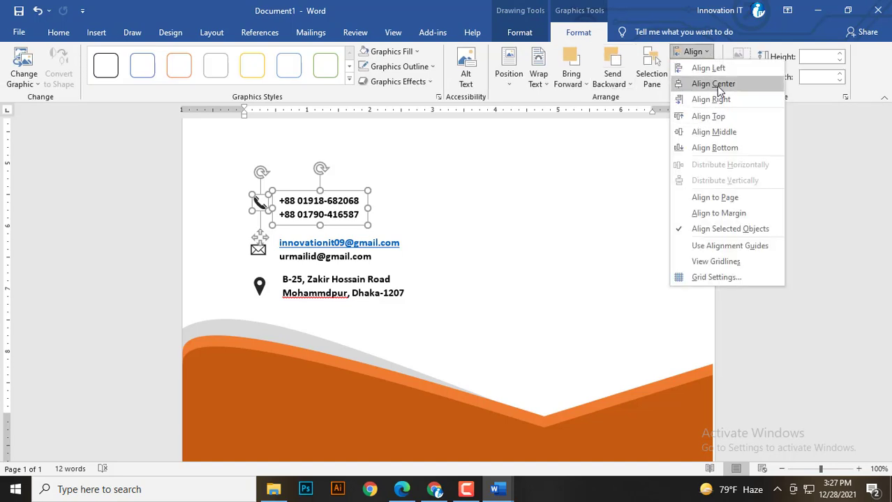
click(713, 84)
key(ctrl+z)
click(694, 53)
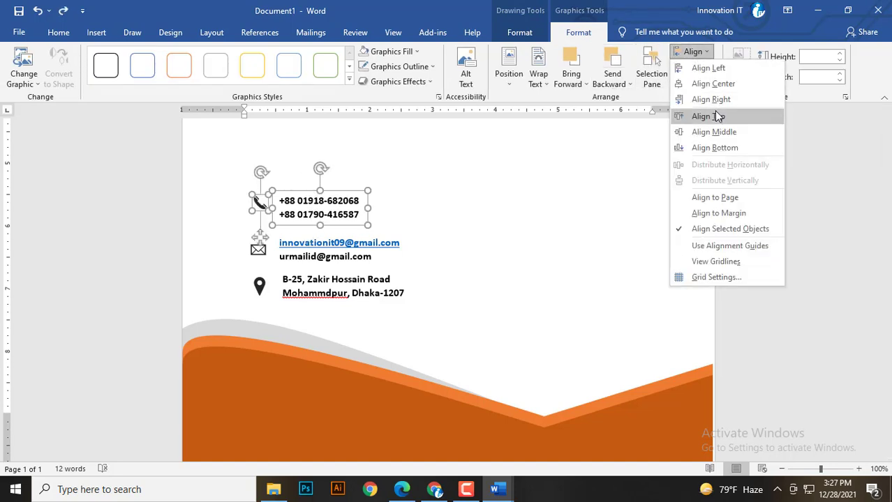
click(717, 117)
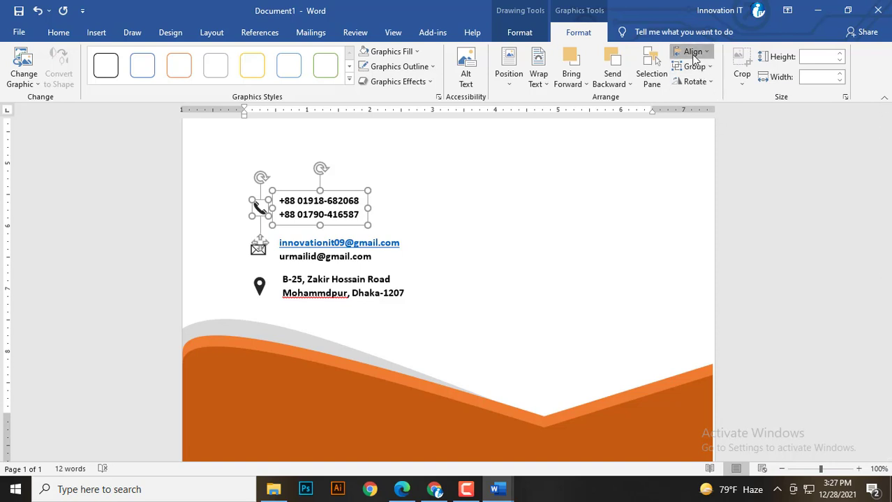
click(694, 66)
click(698, 79)
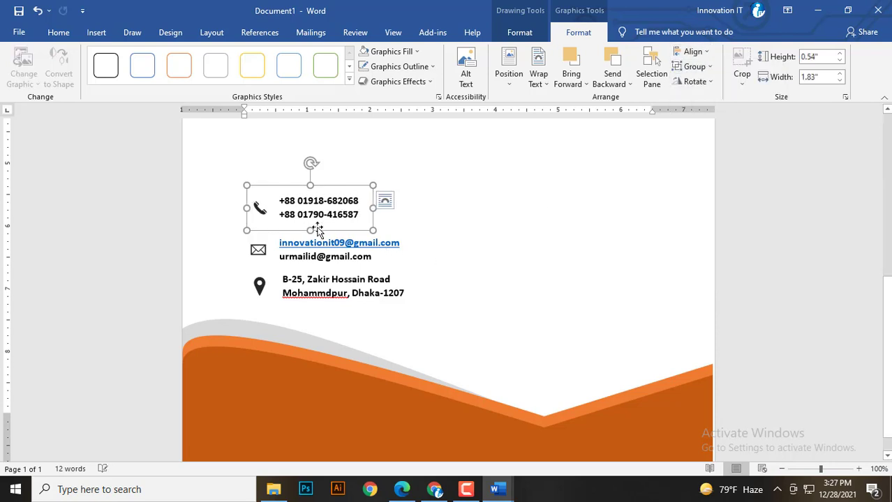
Left-align the phone, email and address rows and distribute them evenly vertically.
shift+click(306, 251)
shift+click(302, 293)
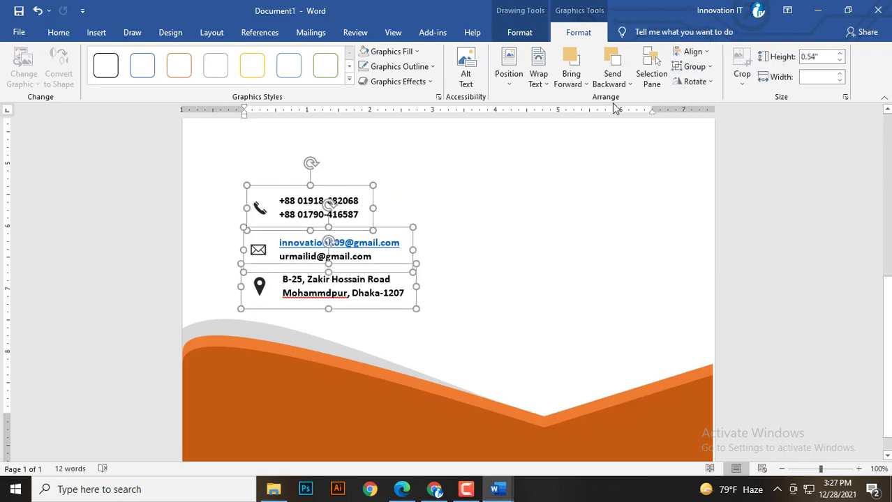
click(691, 52)
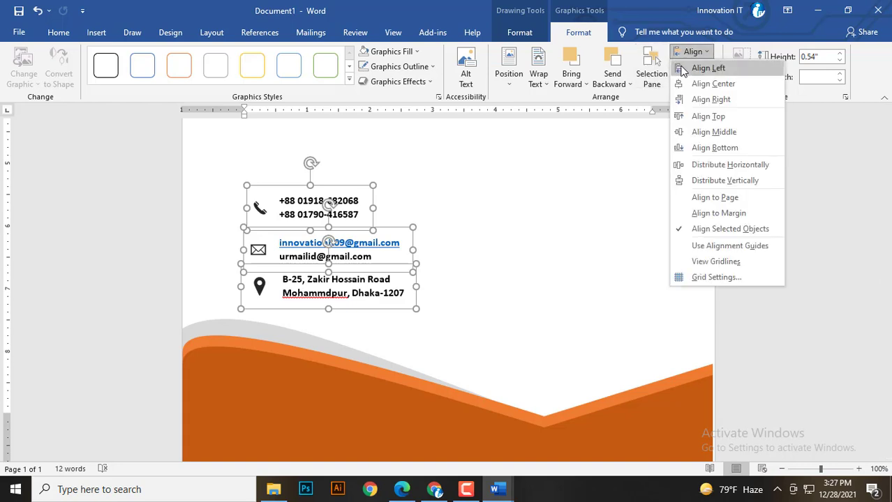
click(680, 69)
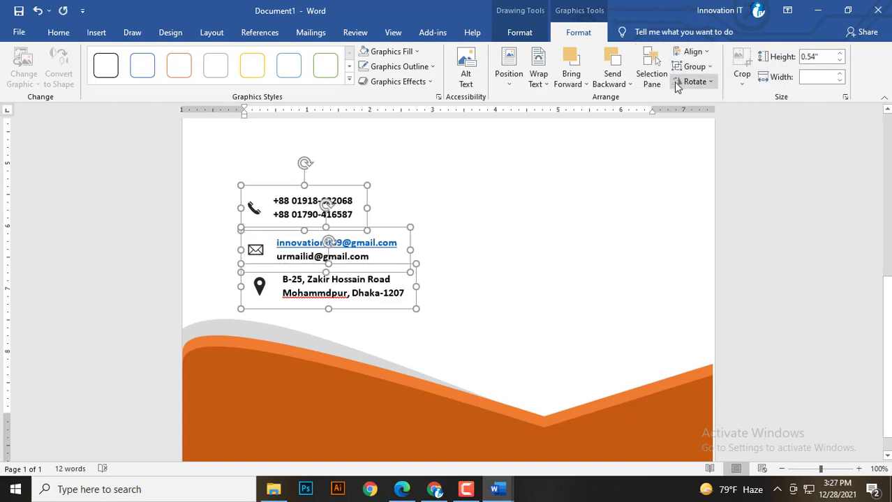
click(704, 54)
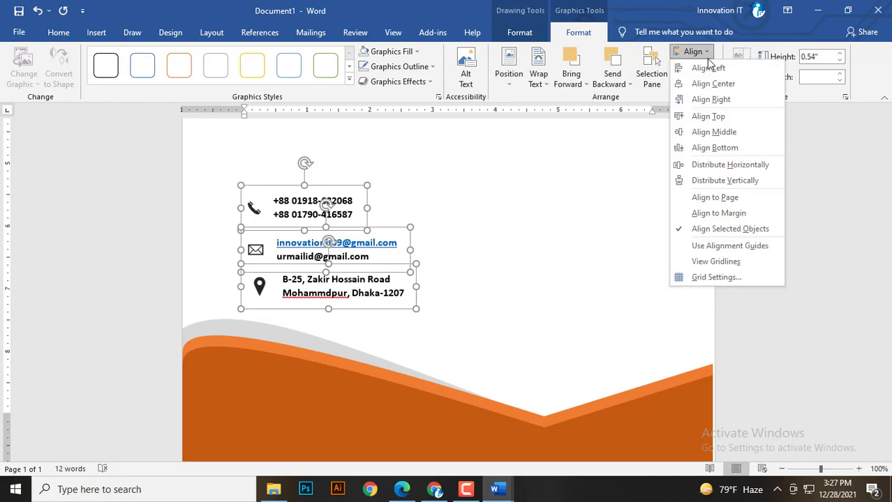
click(698, 180)
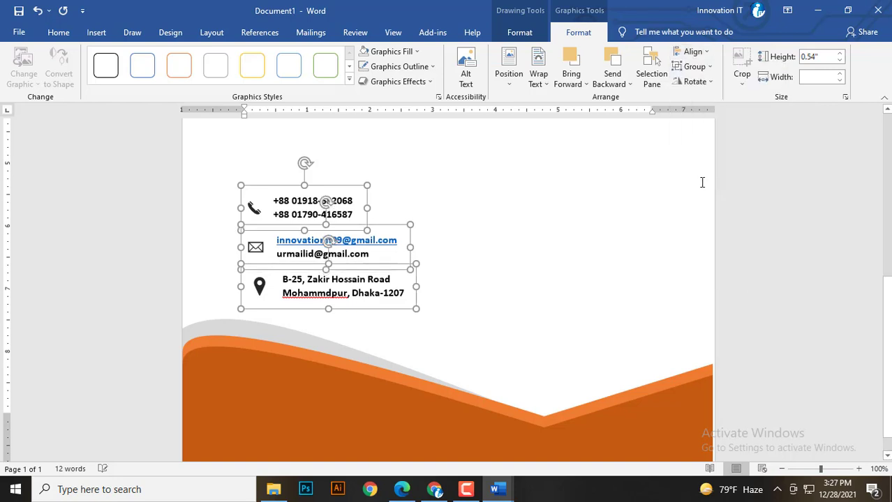
click(442, 306)
Nudge the address and phone rows with the arrow keys to tighten the spacing.
scroll(418, 313, down, 6)
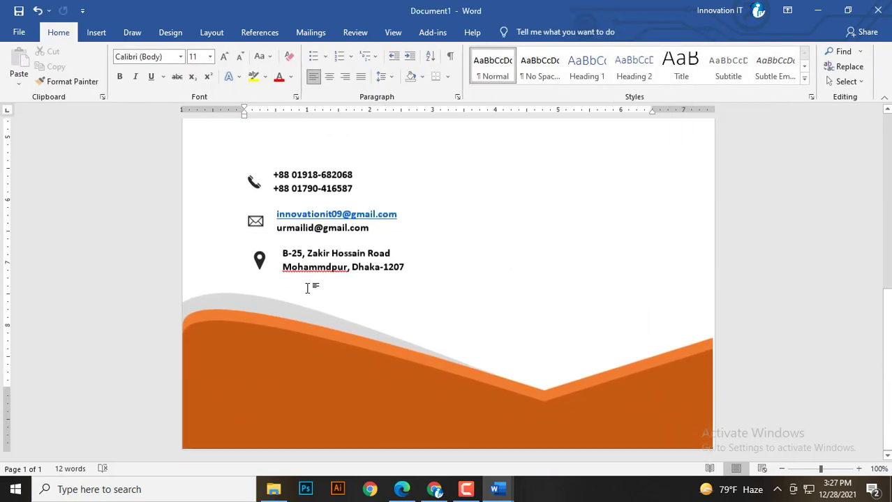
click(302, 249)
click(301, 240)
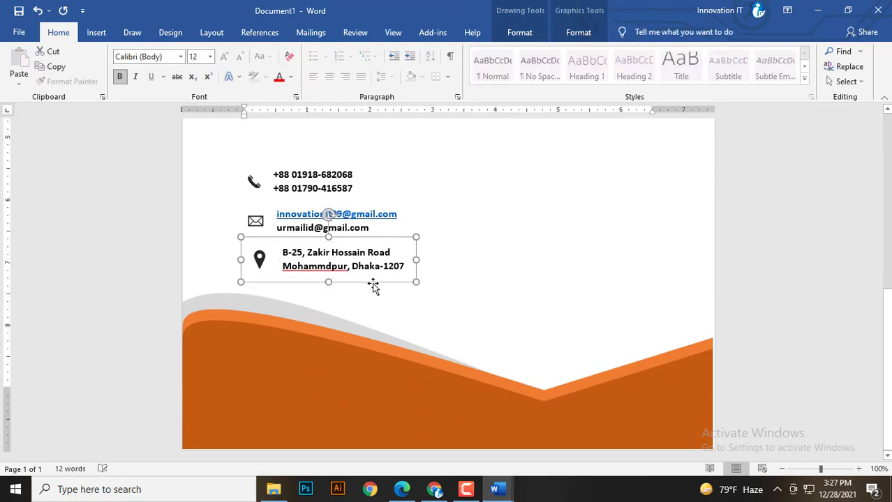
key(Up)
key(Up)
key(Up)
key(Up)
key(Down)
key(Down)
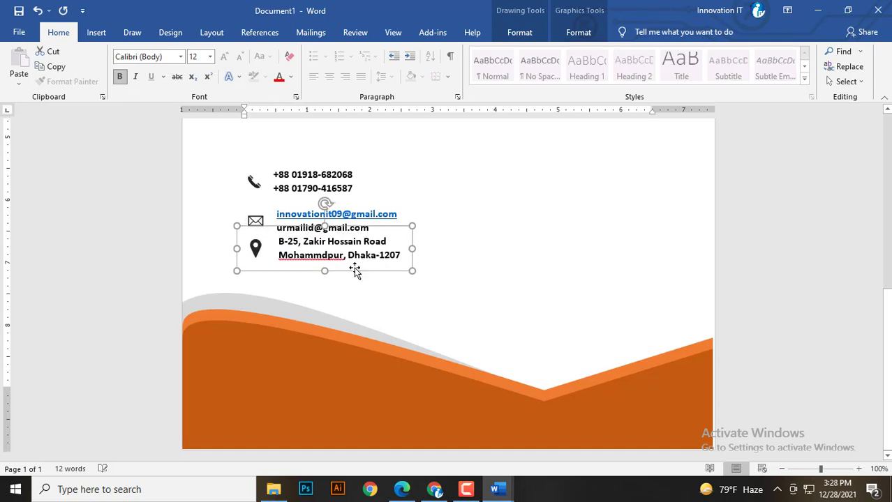
click(289, 189)
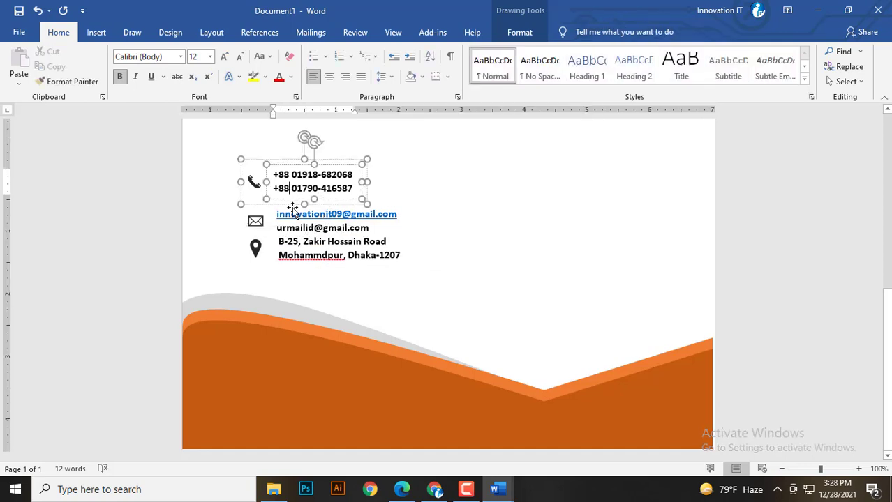
click(240, 159)
key(Down)
key(Down)
key(Down)
key(Down)
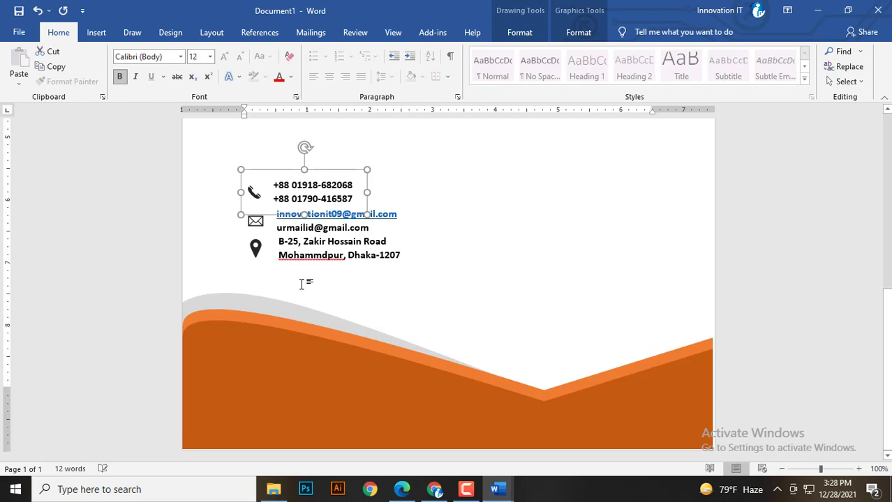
Left-align the three contact rows again and group them into one block.
click(301, 252)
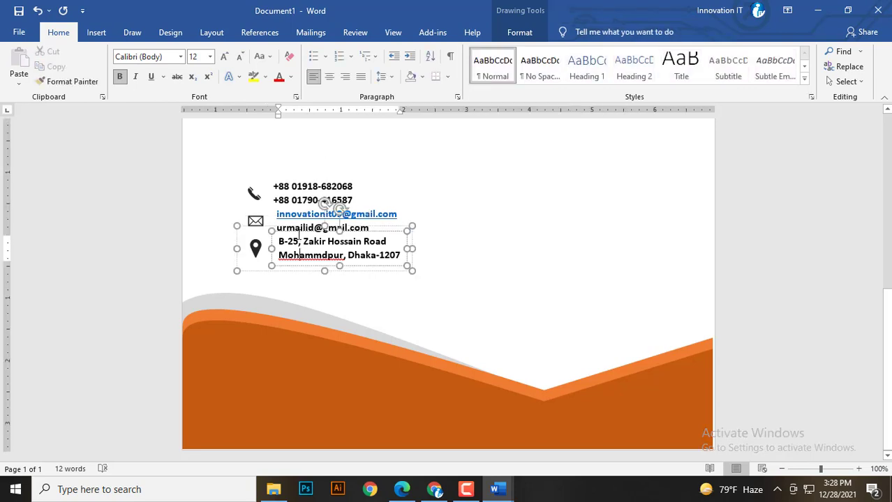
shift+click(261, 217)
shift+click(252, 191)
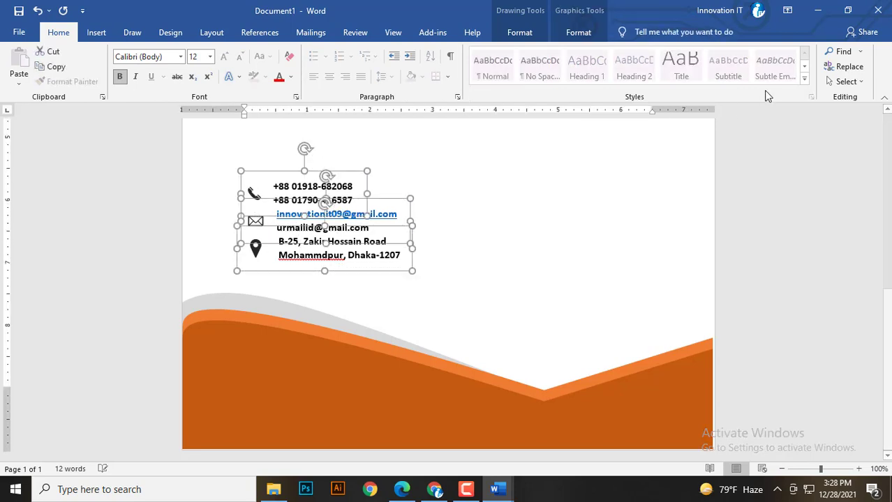
click(593, 35)
click(693, 52)
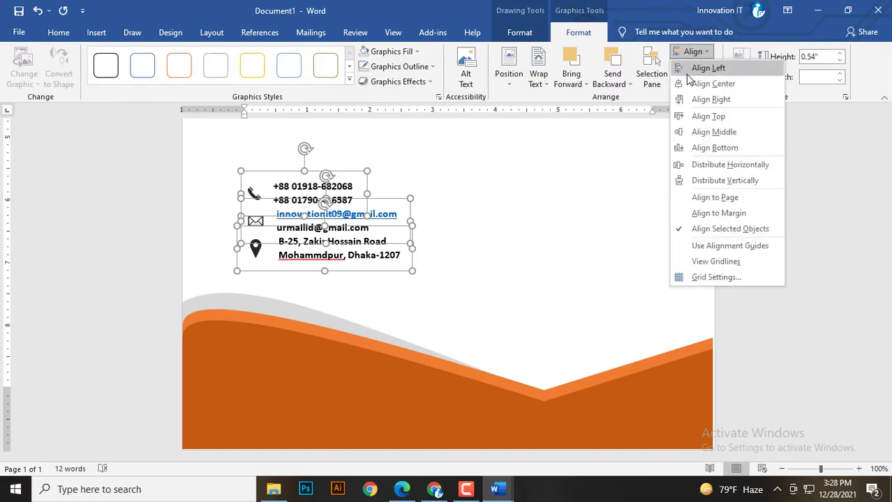
click(687, 73)
click(701, 67)
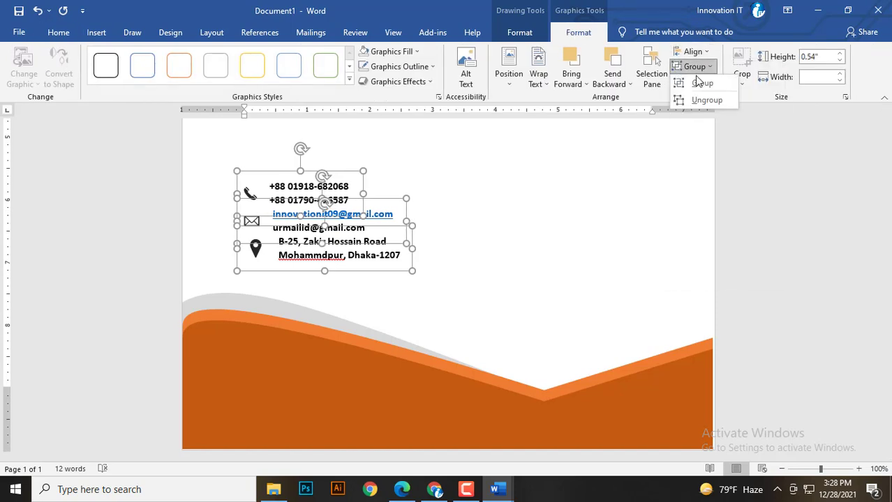
click(697, 81)
Move the contact block onto the orange wave footer and fill its icons white.
drag(280, 198, 270, 345)
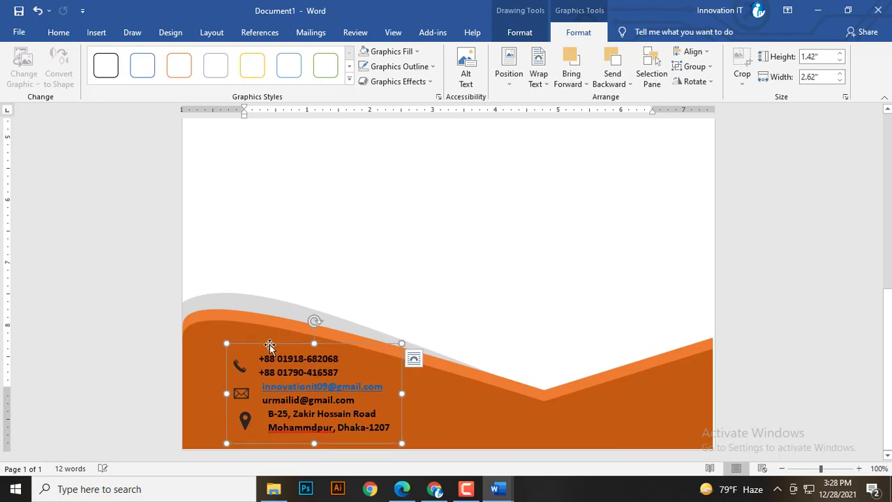
scroll(289, 343, down, 3)
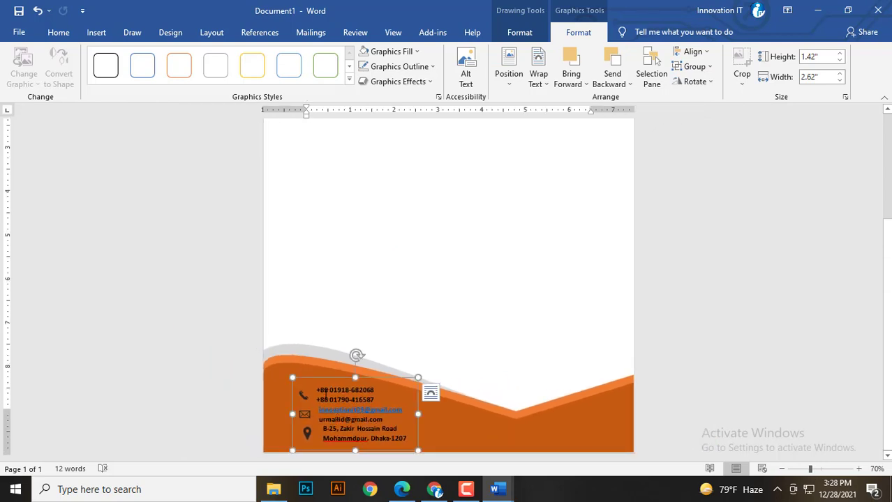
click(517, 35)
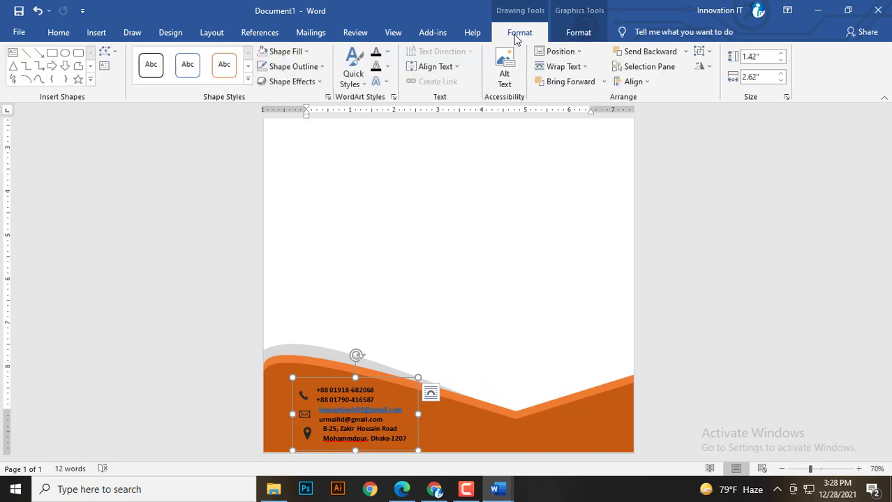
click(581, 33)
click(397, 55)
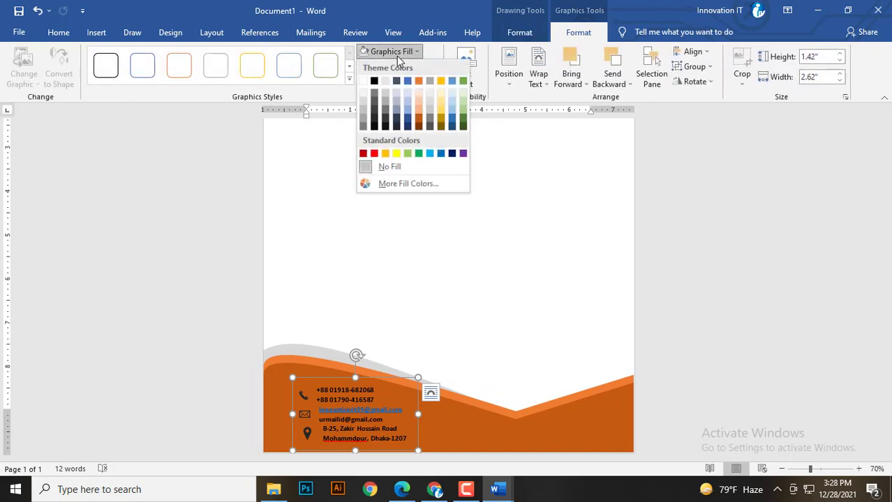
click(366, 84)
Make the contact block's text white.
click(519, 32)
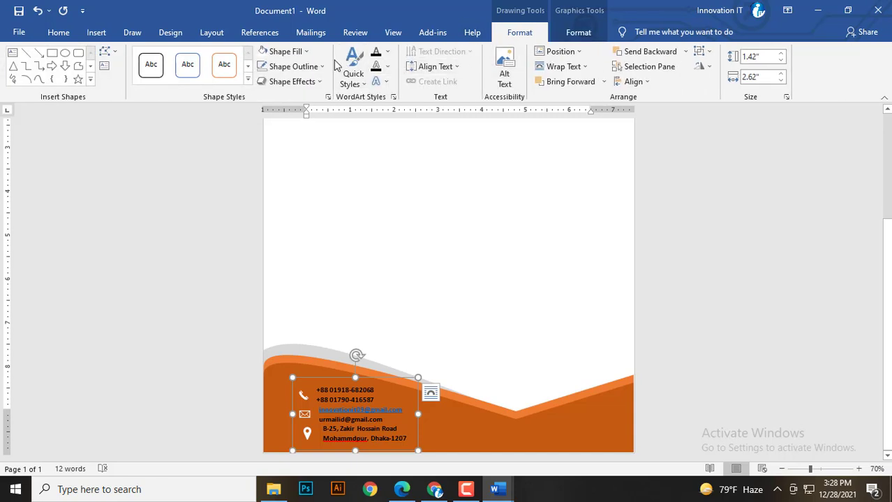
click(388, 55)
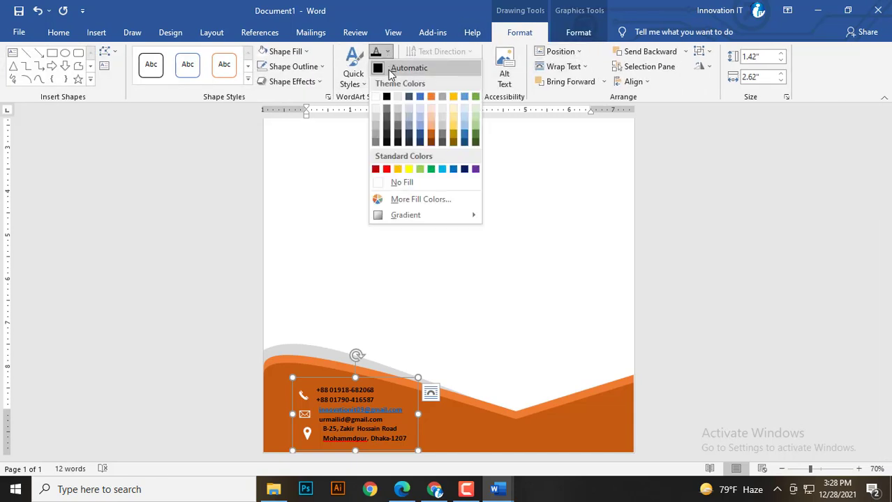
click(375, 97)
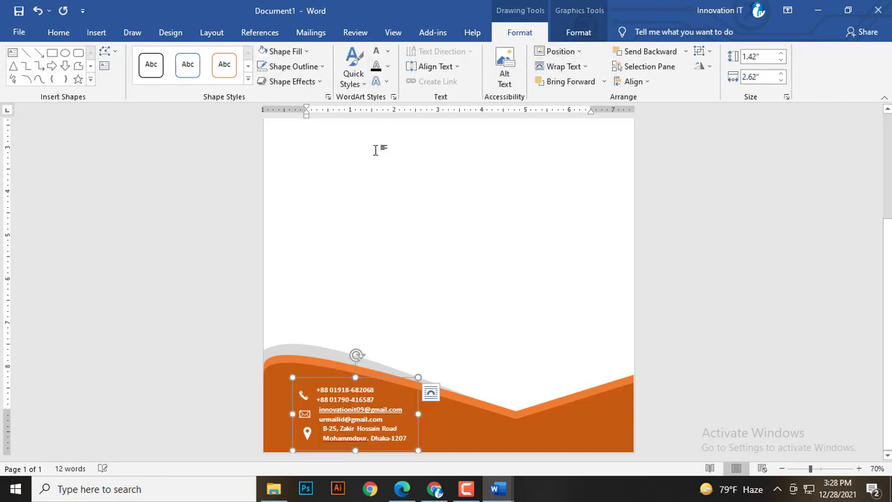
click(401, 279)
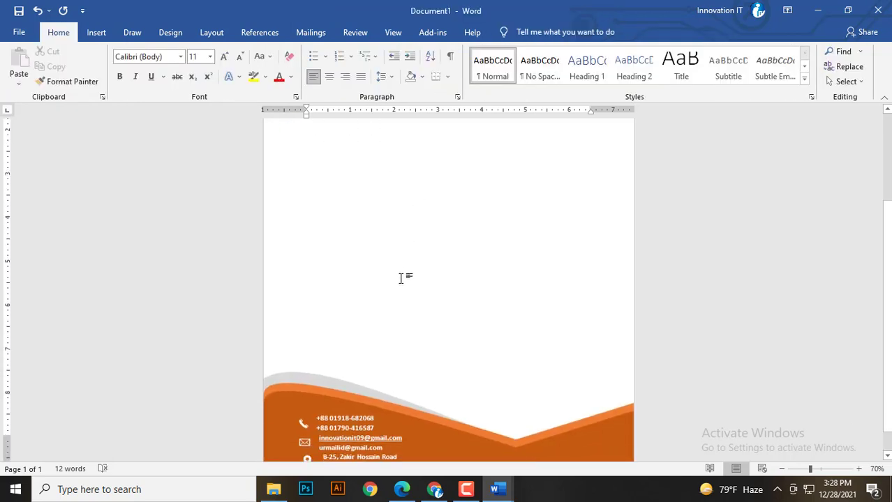
scroll(401, 279, down, 2)
scroll(403, 278, down, 3)
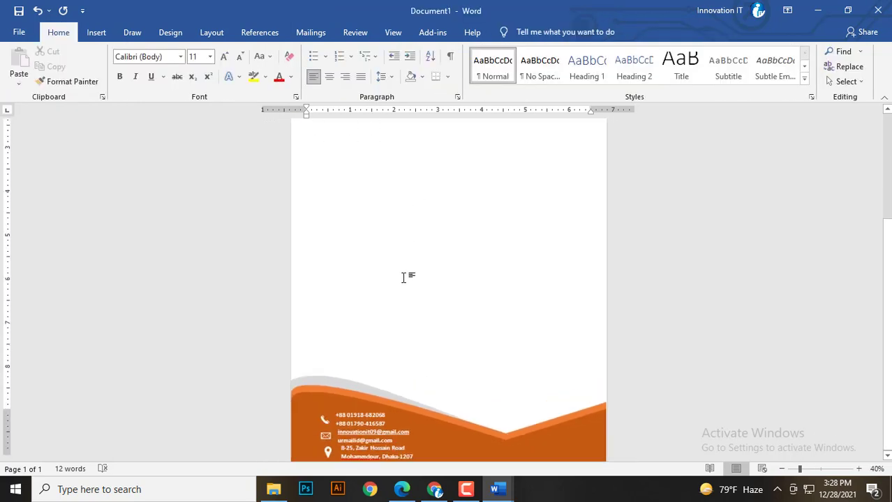
Draw a text box at the page's upper right and type INVOICE in it.
scroll(409, 294, up, 2)
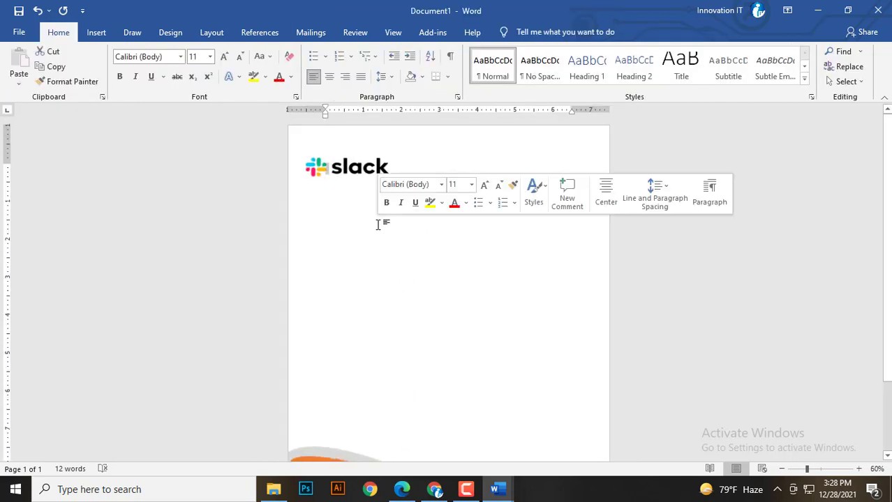
click(341, 168)
click(507, 174)
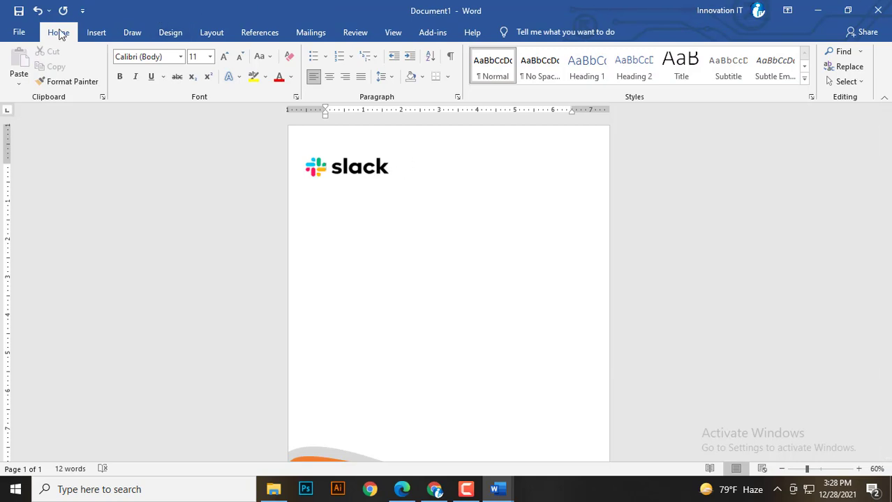
click(92, 33)
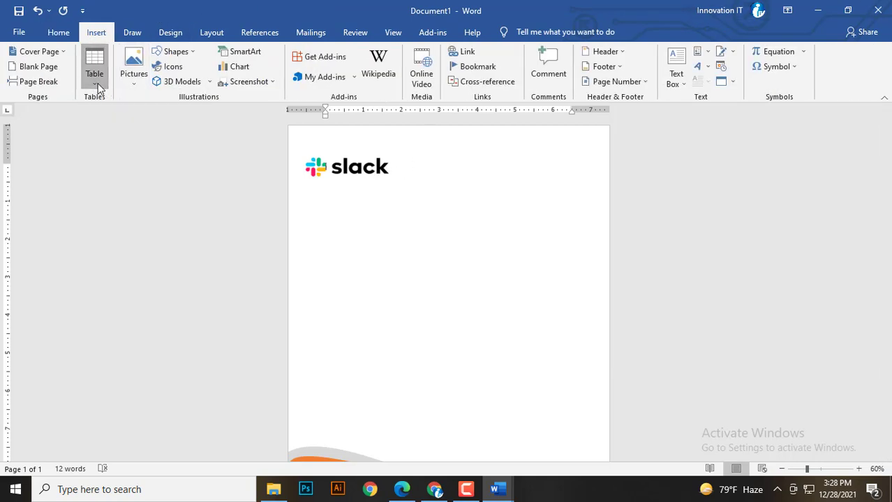
click(675, 73)
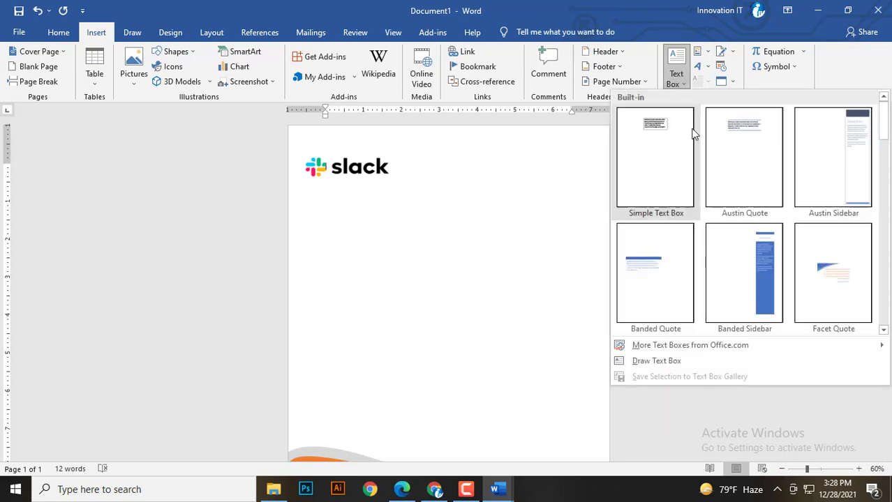
click(641, 359)
drag(472, 146, 586, 196)
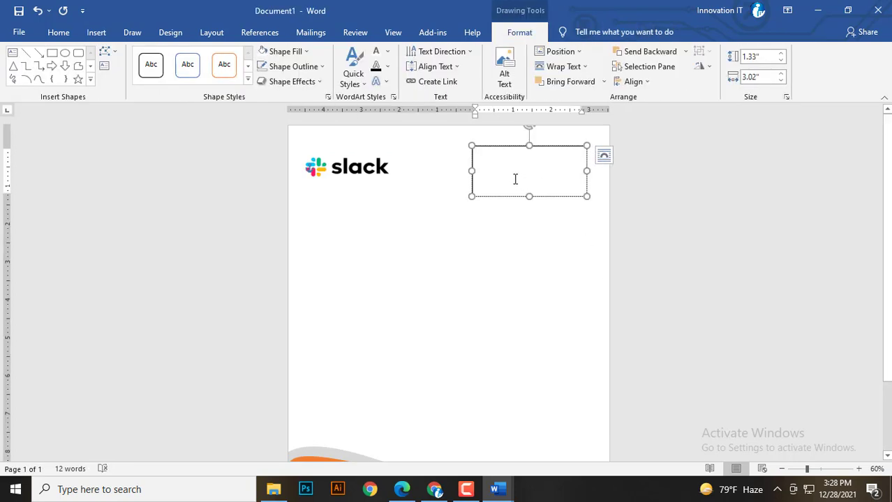
text(i)
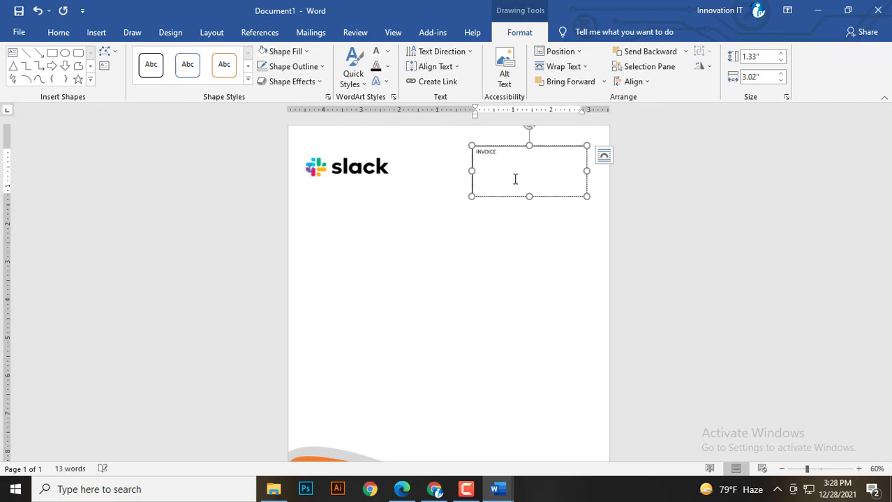
Enlarge the INVOICE text to 48 pt and colour it orange.
drag(498, 155, 461, 152)
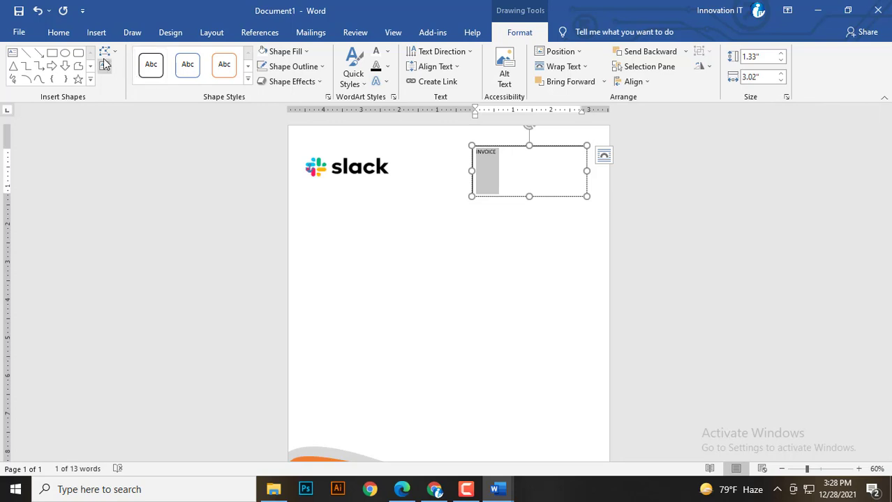
click(58, 32)
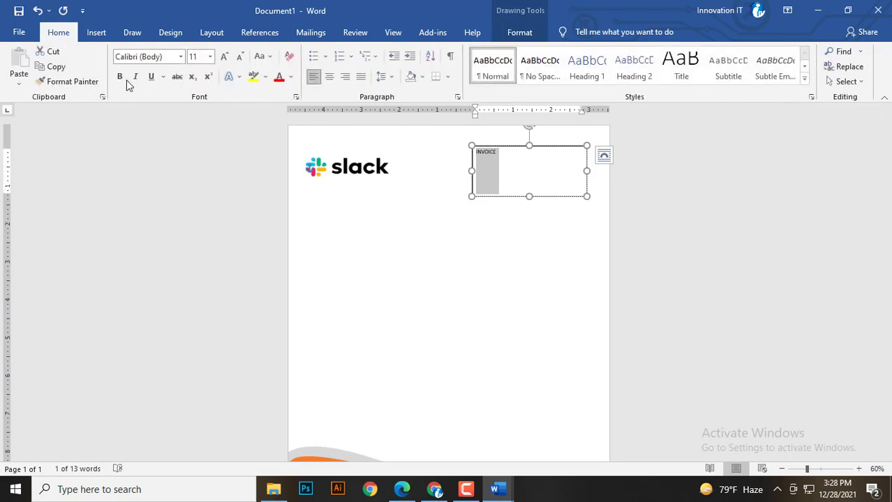
click(223, 57)
click(223, 57)
click(223, 57)
click(223, 57)
click(223, 58)
click(223, 57)
click(223, 57)
click(223, 57)
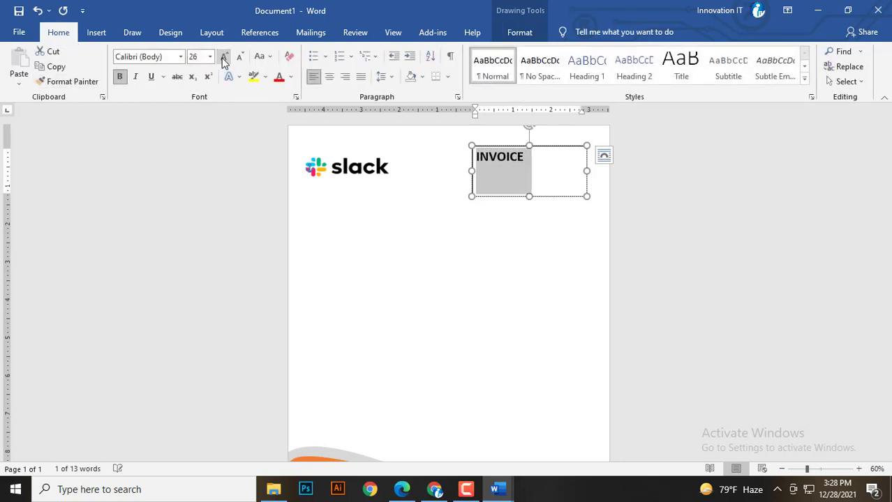
click(223, 57)
click(224, 57)
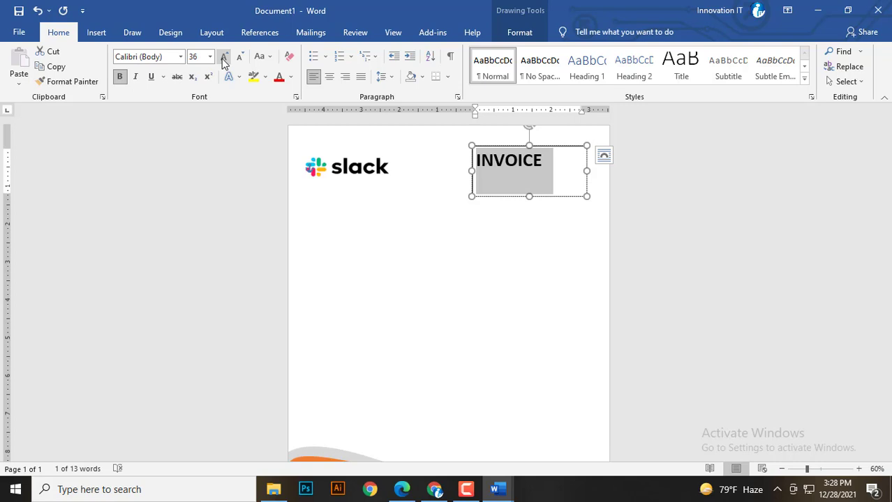
click(224, 57)
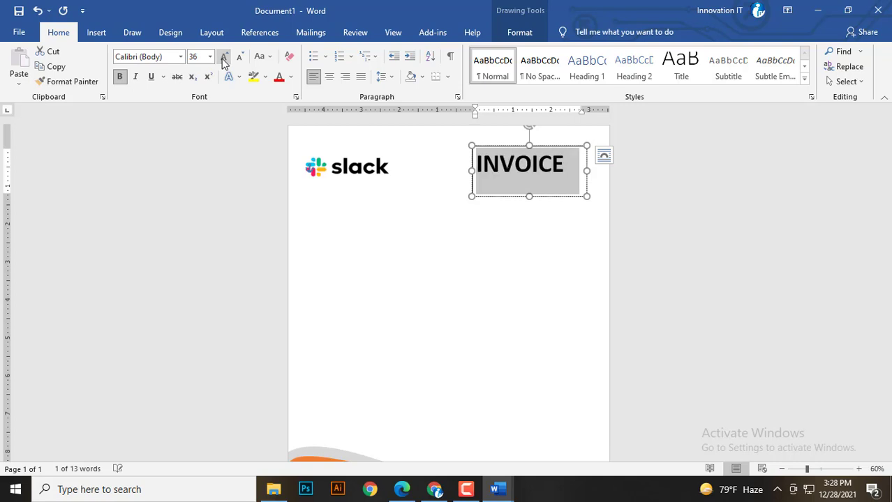
click(290, 77)
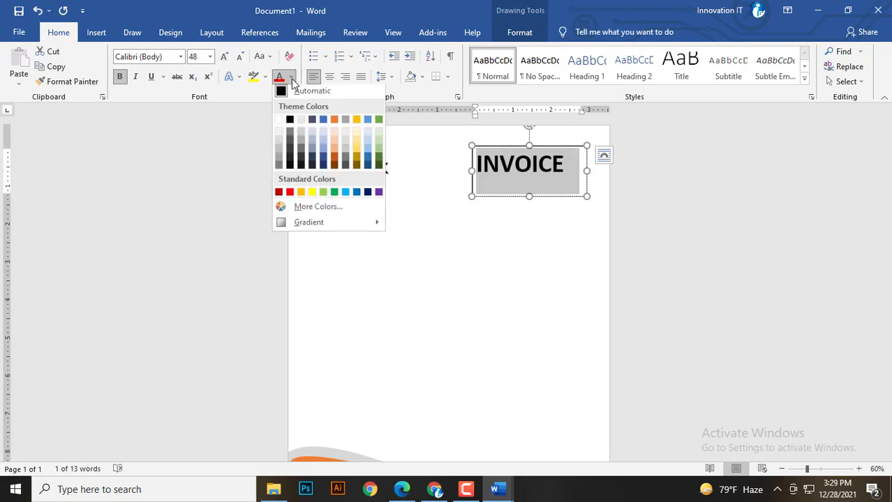
click(334, 160)
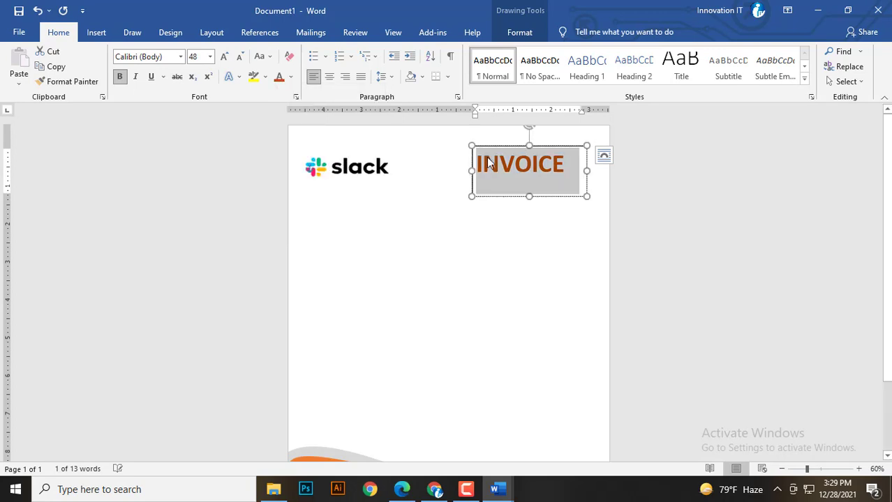
Give the INVOICE text box no fill and no outline, then start a new line below.
click(535, 32)
click(273, 51)
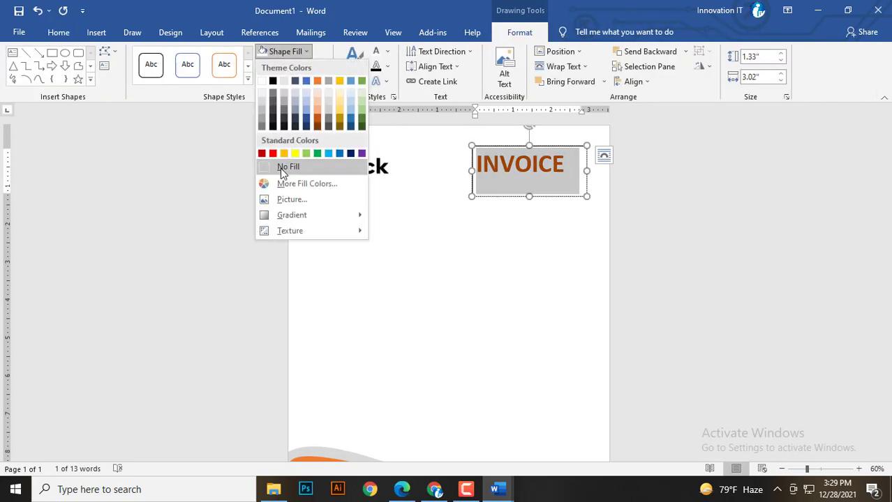
click(280, 168)
click(289, 66)
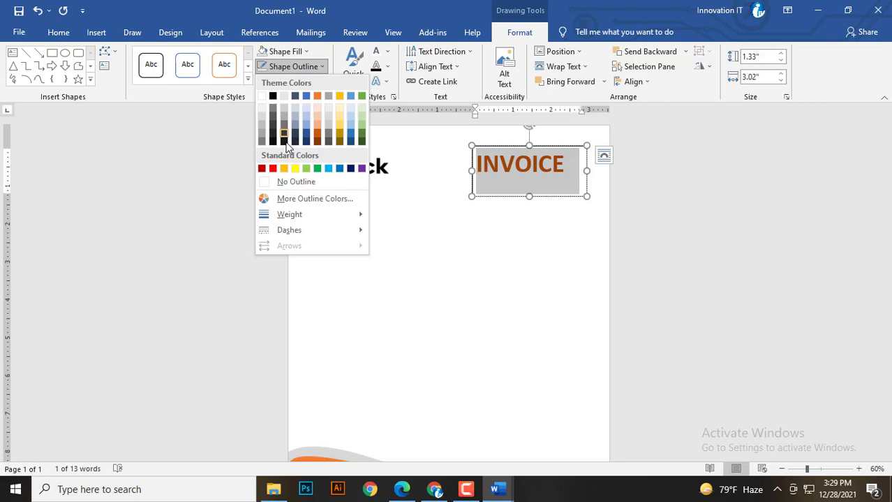
click(283, 182)
click(561, 171)
key(Return)
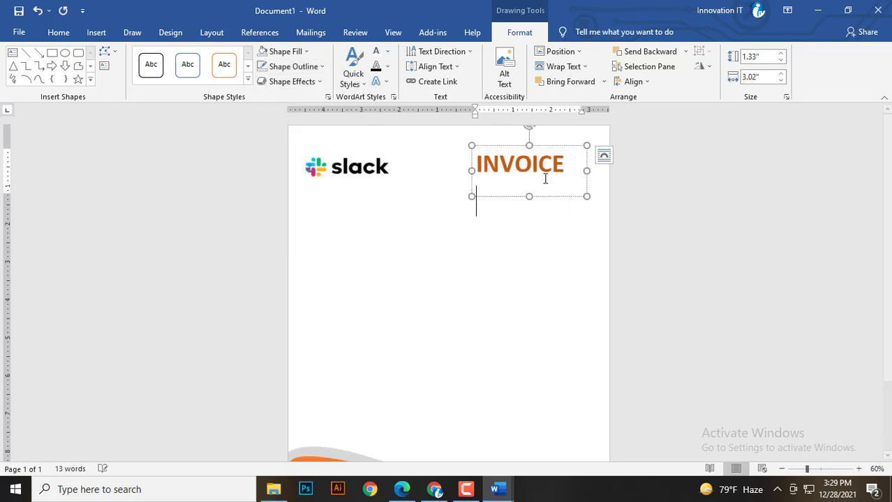
Make the text box taller and add a 'Phone:' label below INVOICE at 10 pt.
drag(531, 195, 532, 239)
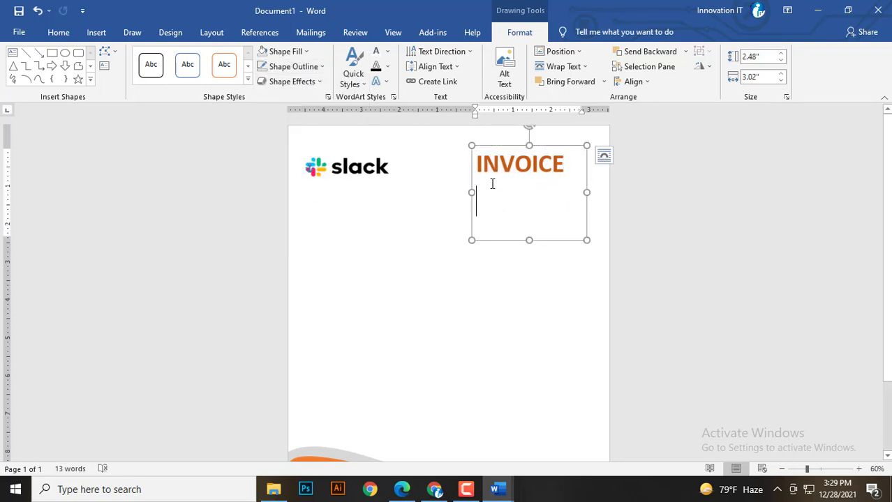
click(492, 183)
click(489, 187)
text(P)
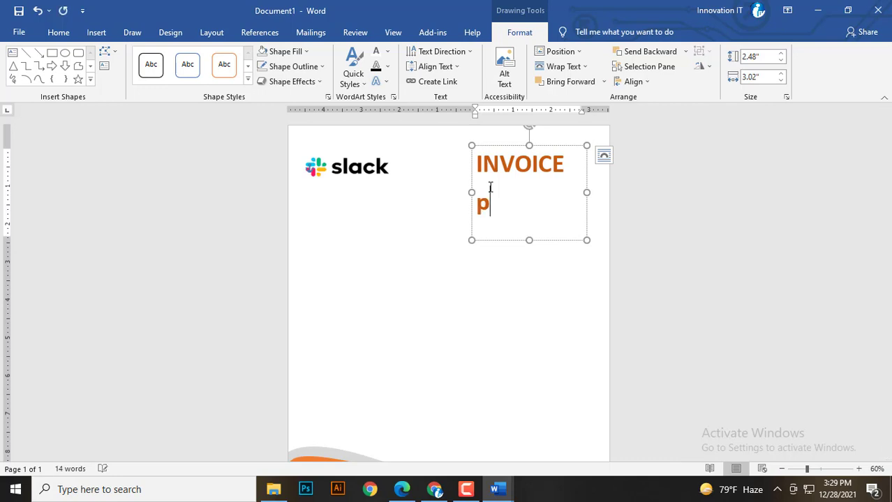
text(H)
key(BackSpace)
key(BackSpace)
text(Phone:)
triple_click(470, 202)
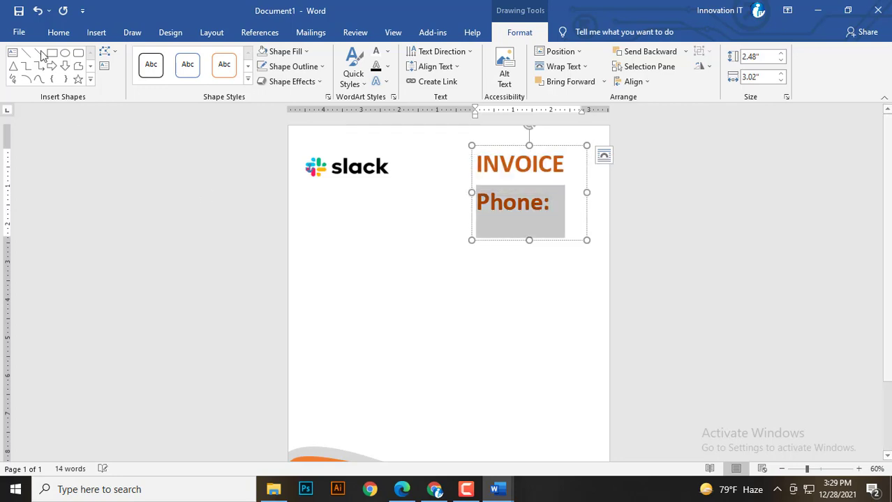
click(58, 32)
click(119, 76)
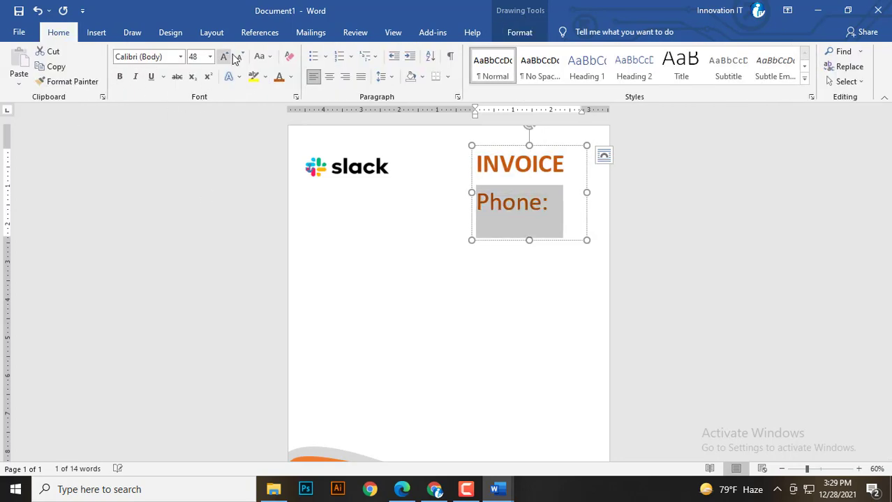
click(209, 56)
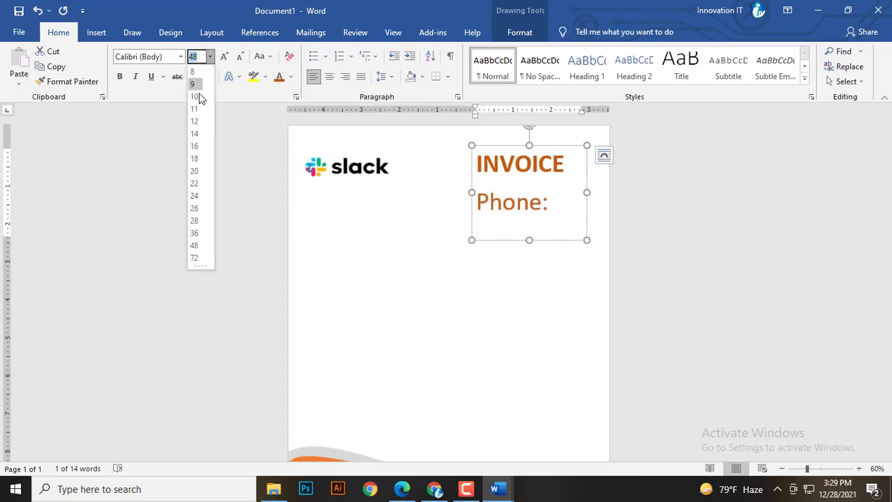
click(198, 96)
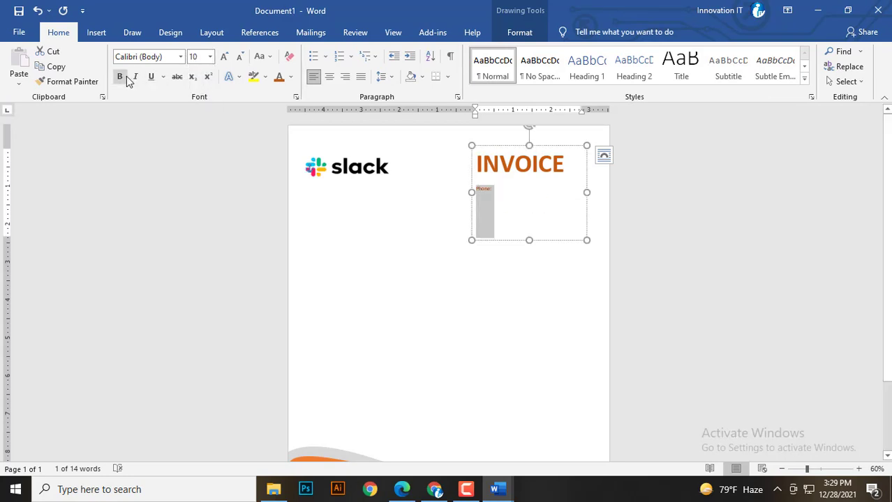
Type the phone number, then begin the Email and Location lines with the address.
scroll(501, 209, up, 3)
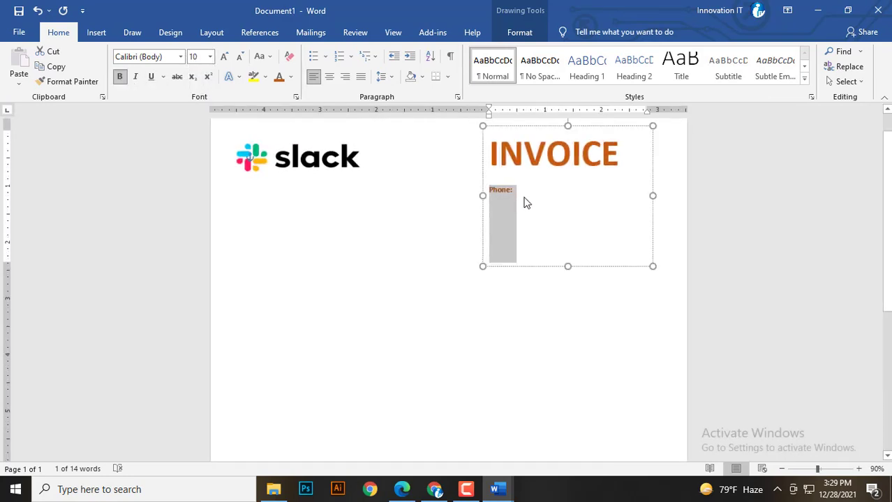
click(526, 194)
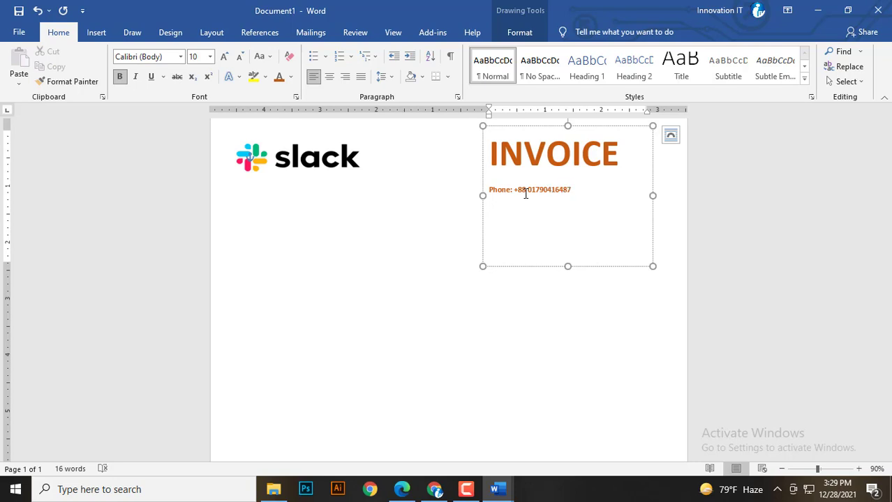
key(Return)
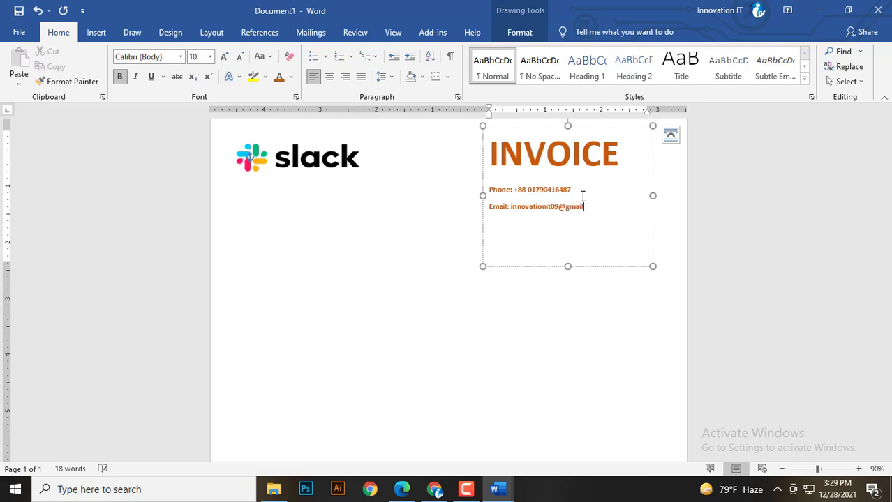
text(m)
key(Return)
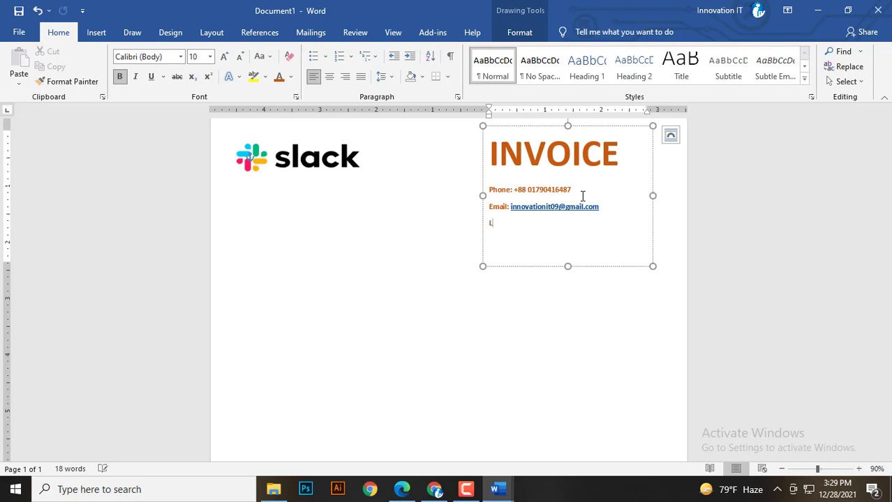
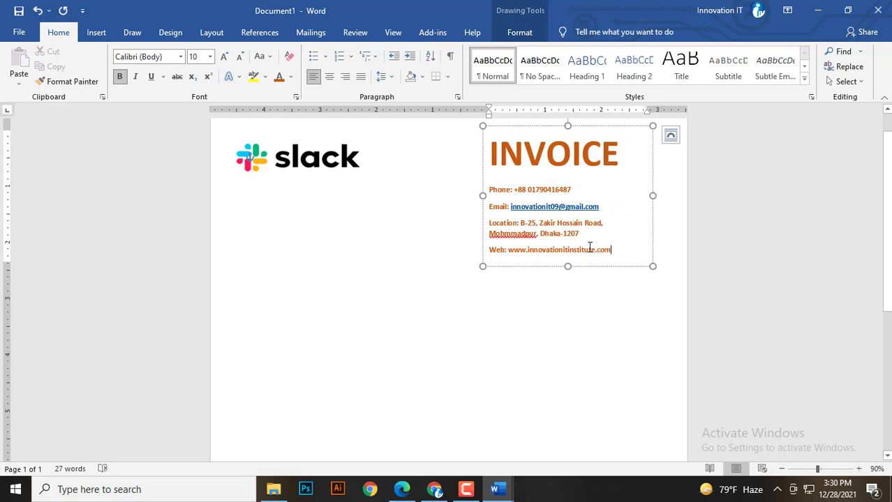
Make the contact details black (Automatic) and remove the space after each line.
drag(590, 247, 437, 193)
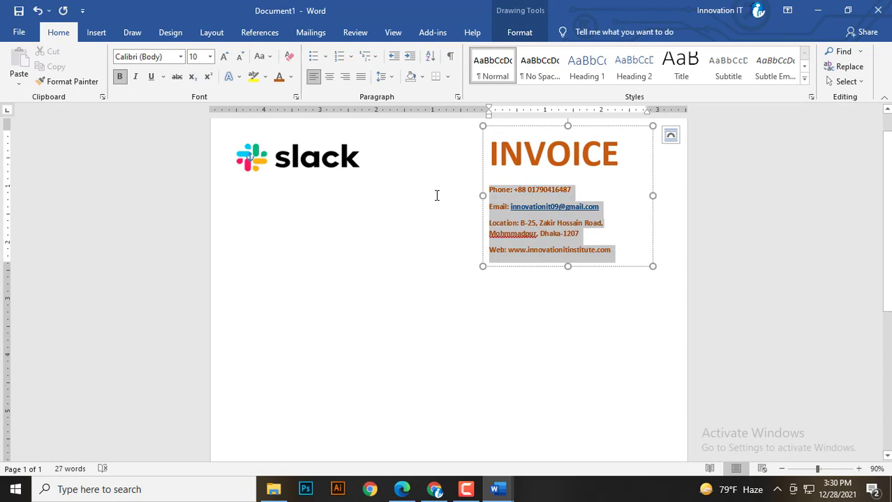
click(291, 77)
click(302, 91)
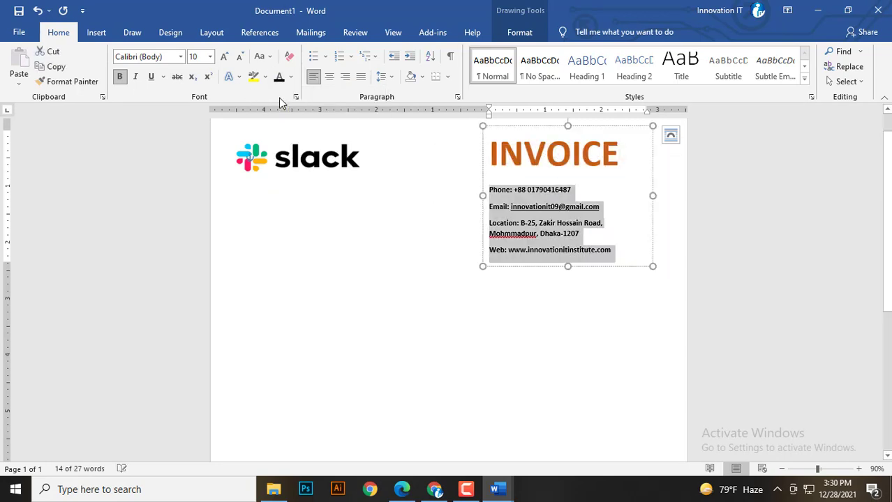
click(383, 77)
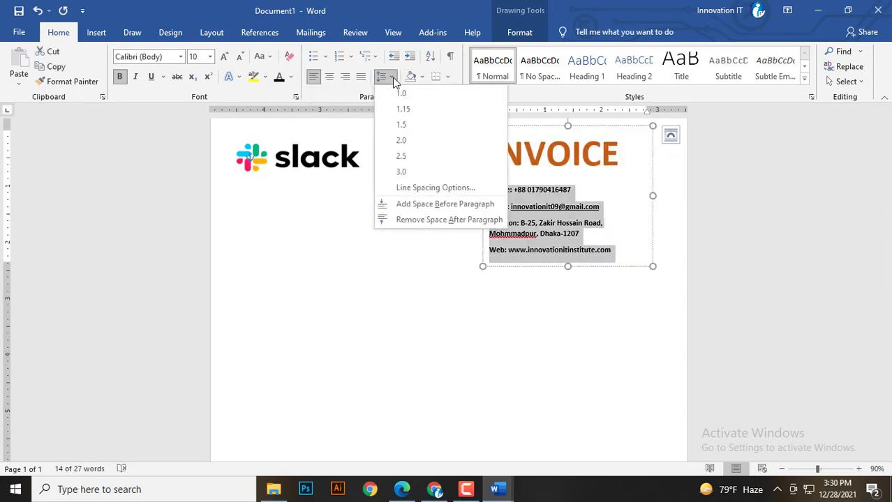
click(412, 217)
Shorten the contact text box so it fits the tighter lines.
click(492, 184)
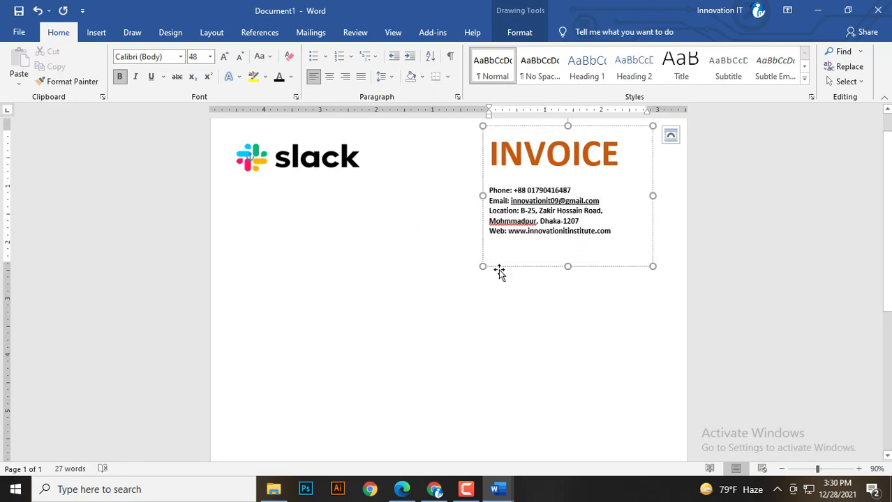
drag(567, 267, 568, 240)
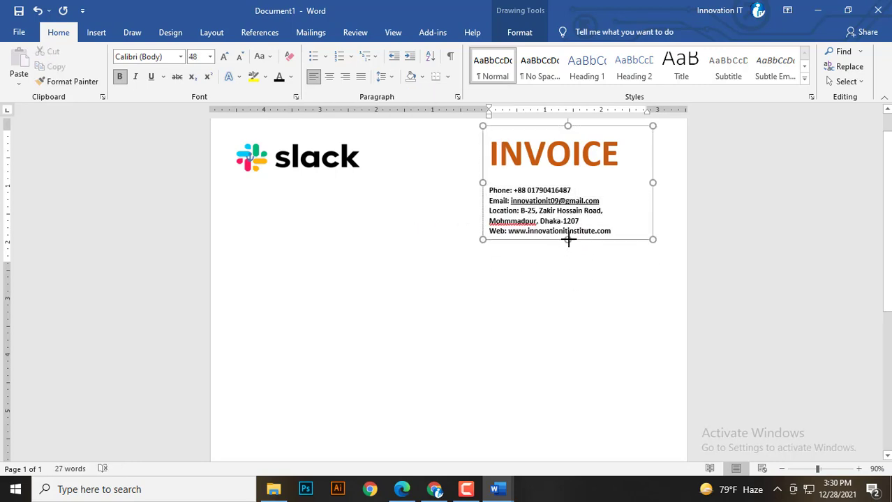
double_click(511, 191)
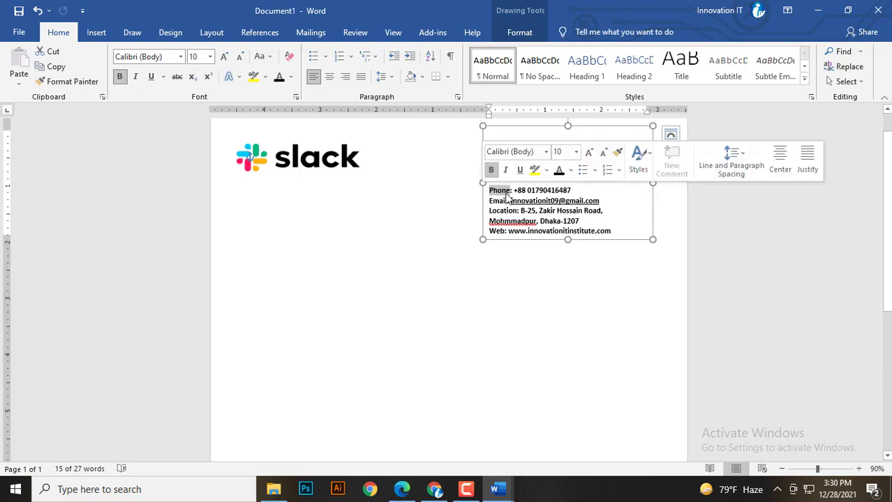
Colour the Phone:, Email:, Location: and Web: labels dark orange, leaving the details black.
click(290, 77)
click(334, 158)
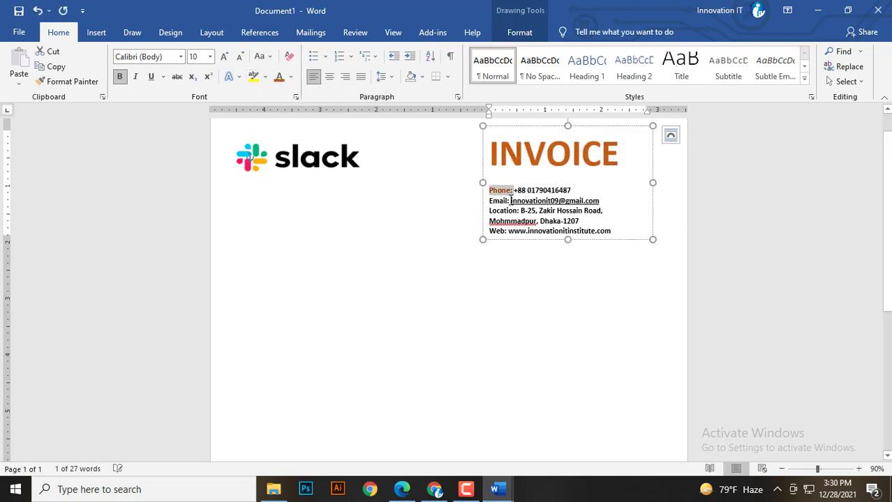
drag(510, 201, 444, 194)
click(282, 79)
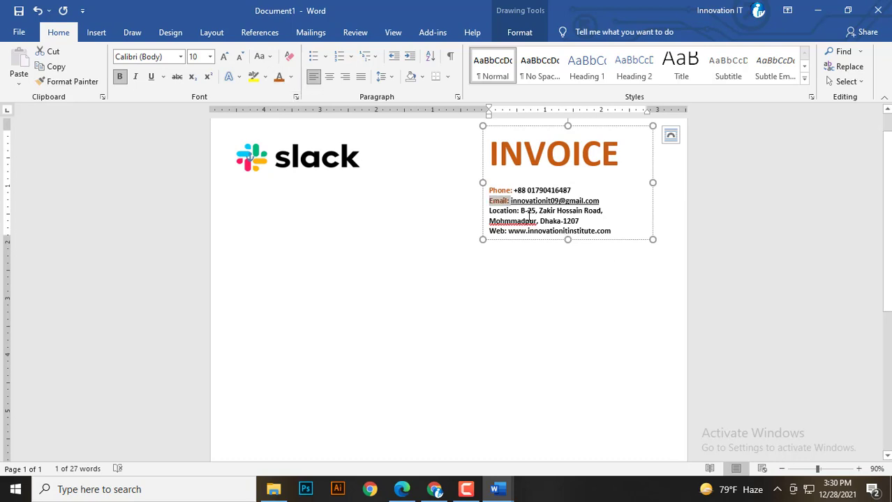
drag(521, 211, 443, 199)
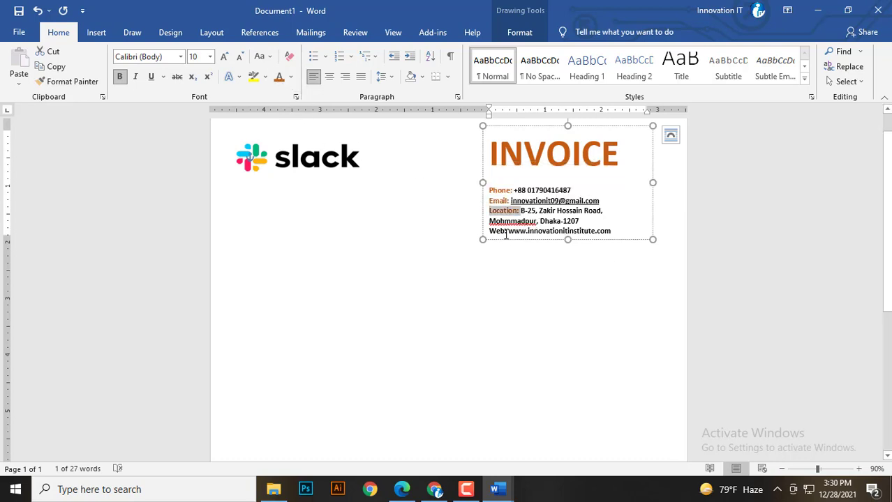
drag(505, 231, 489, 231)
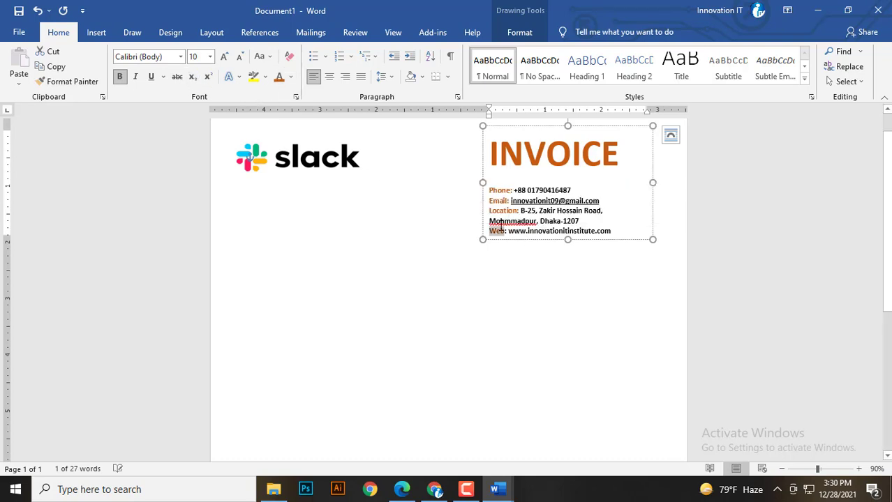
click(491, 218)
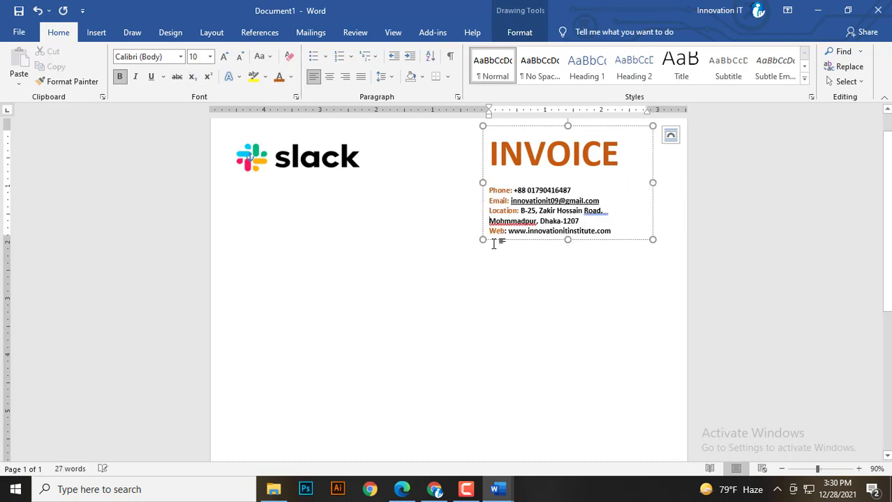
right_click(602, 219)
click(606, 213)
click(537, 276)
click(522, 166)
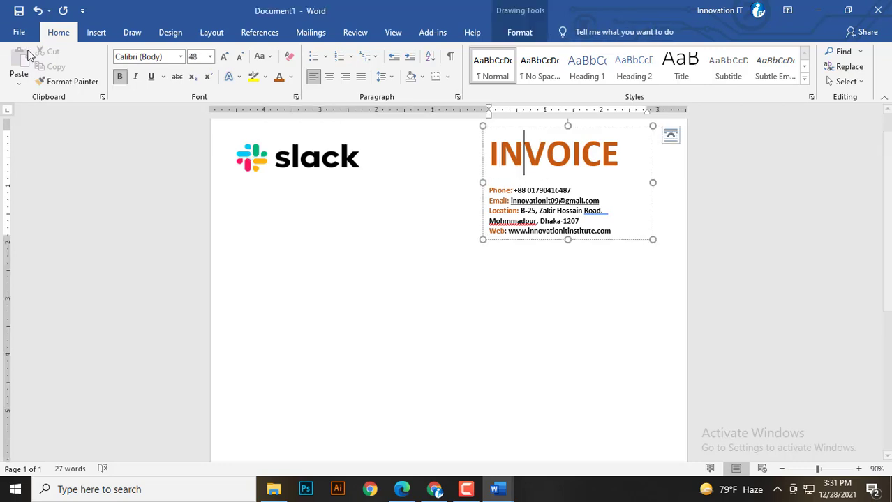
Draw a thin rectangle bar just under the INVOICE heading.
click(96, 32)
click(190, 53)
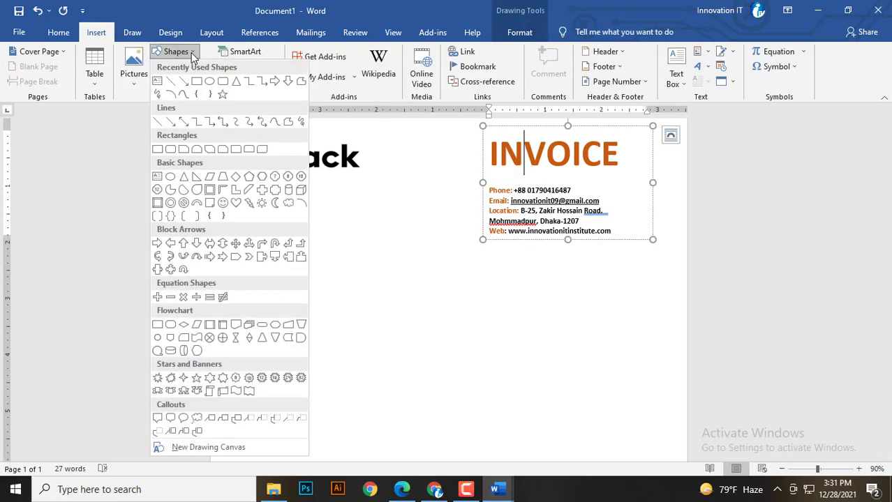
click(197, 81)
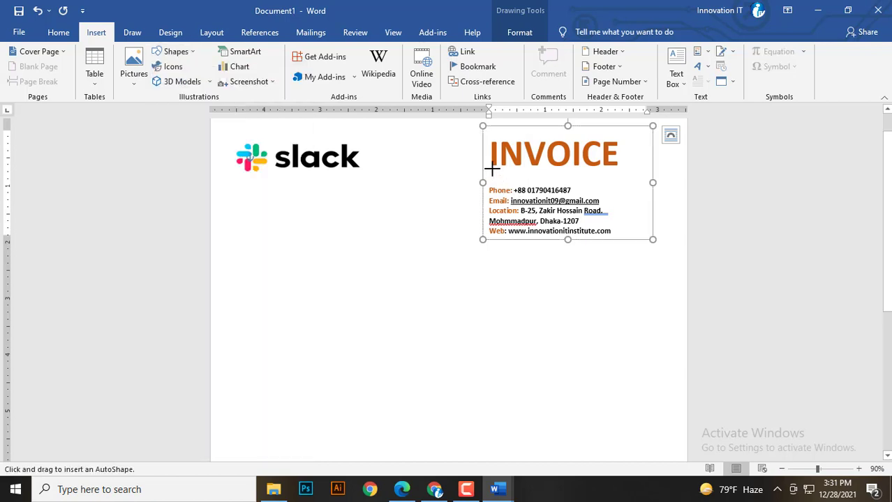
drag(492, 168, 618, 175)
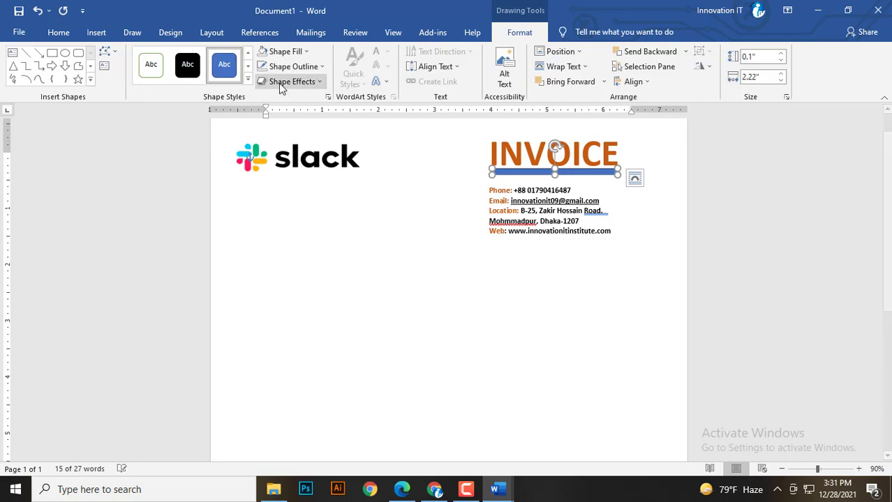
Fill the bar under INVOICE with a dark, near-black colour.
click(280, 52)
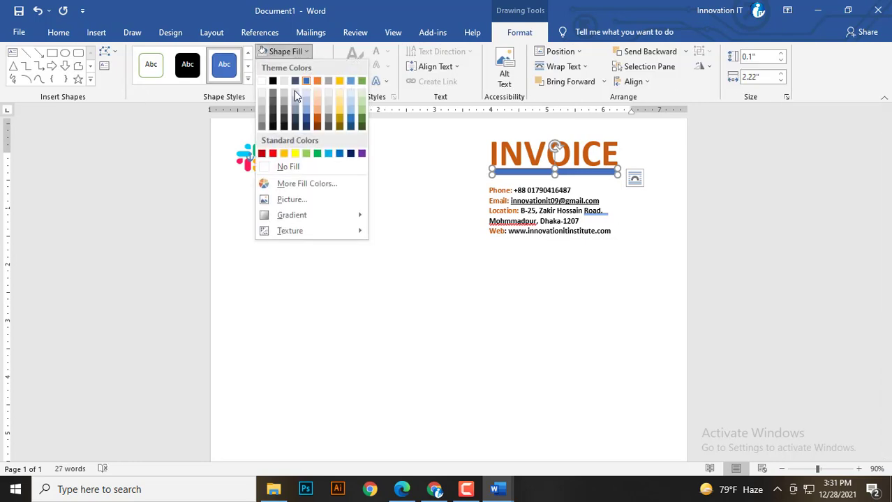
click(273, 120)
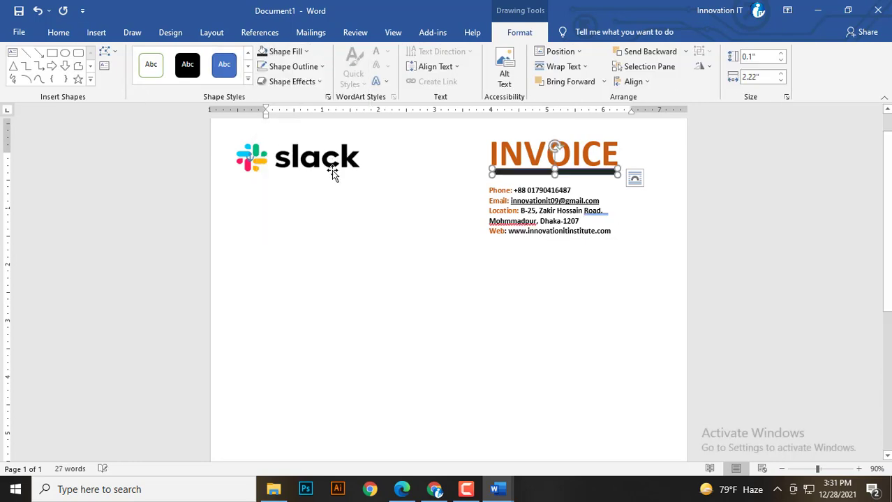
click(573, 203)
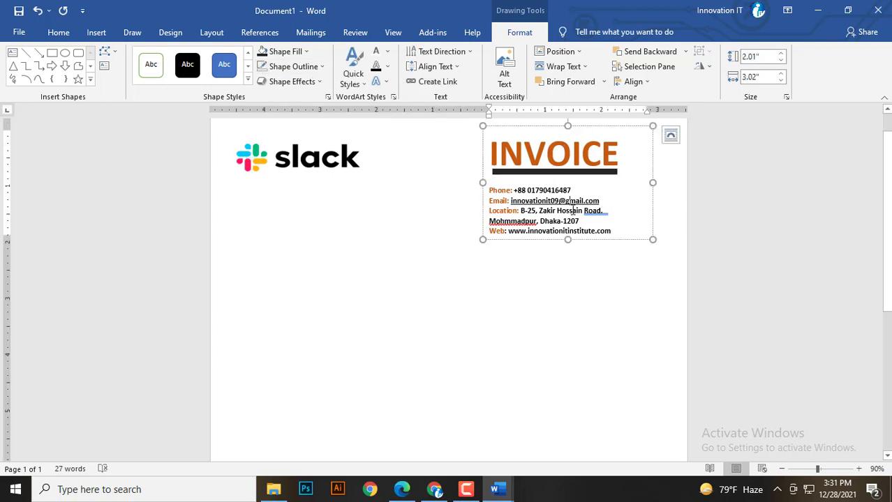
click(564, 259)
ctrl+scroll(531, 265, down, 5)
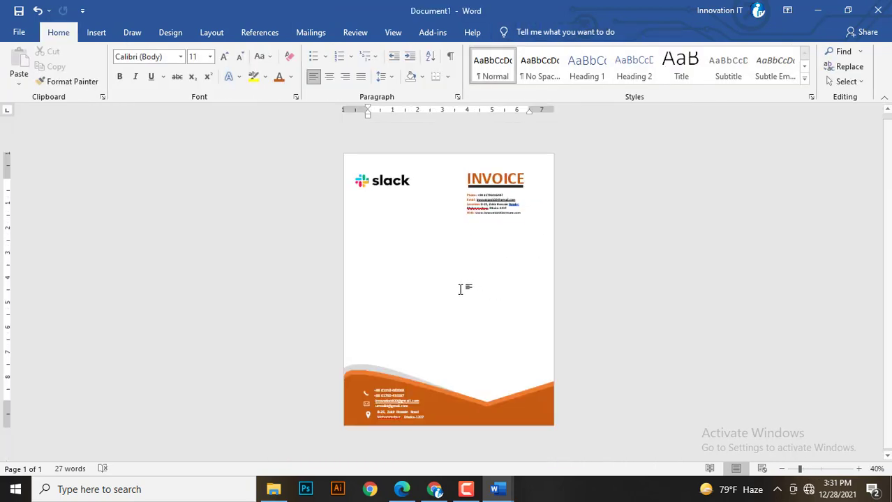
ctrl+scroll(441, 290, up, 1)
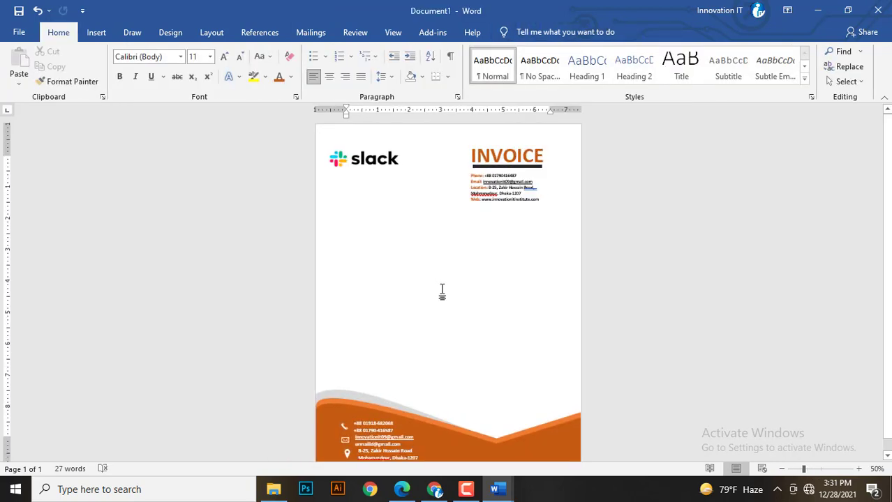
ctrl+scroll(441, 290, up, 1)
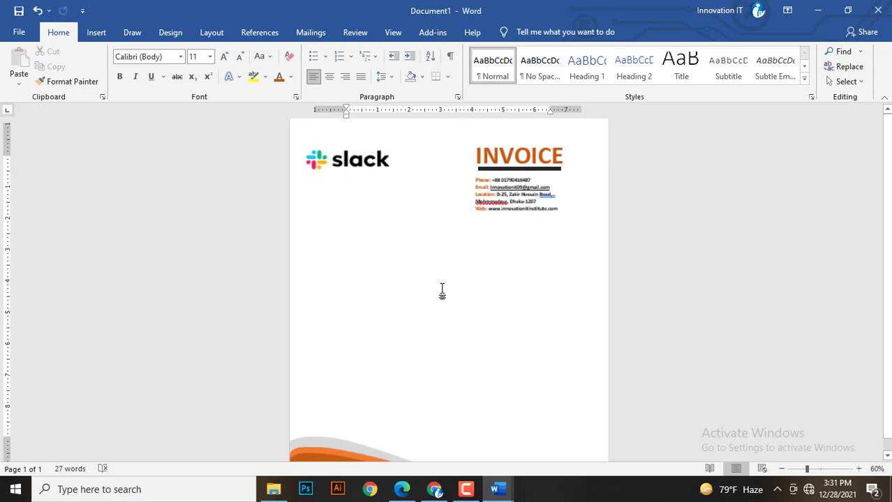
click(490, 218)
ctrl+scroll(490, 218, up, 1)
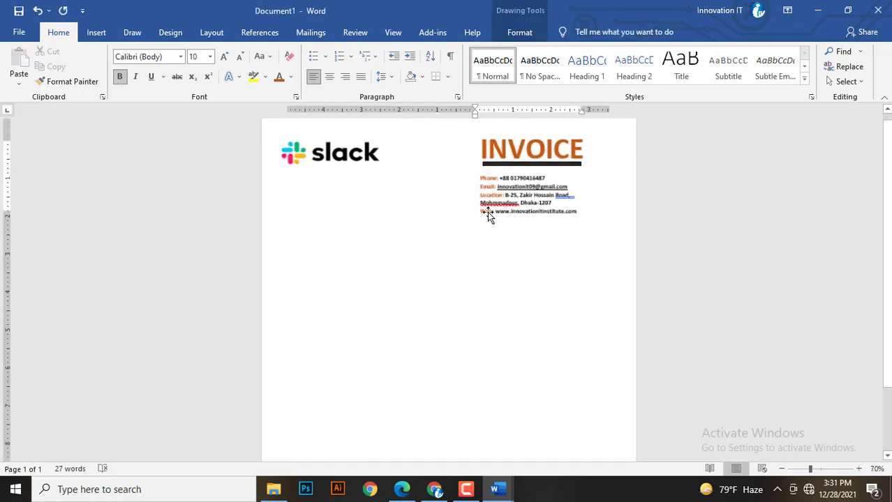
Duplicate the INVOICE box to the lower left and replace its text with 'Invoice To'.
ctrl+drag(492, 131, 314, 193)
click(335, 249)
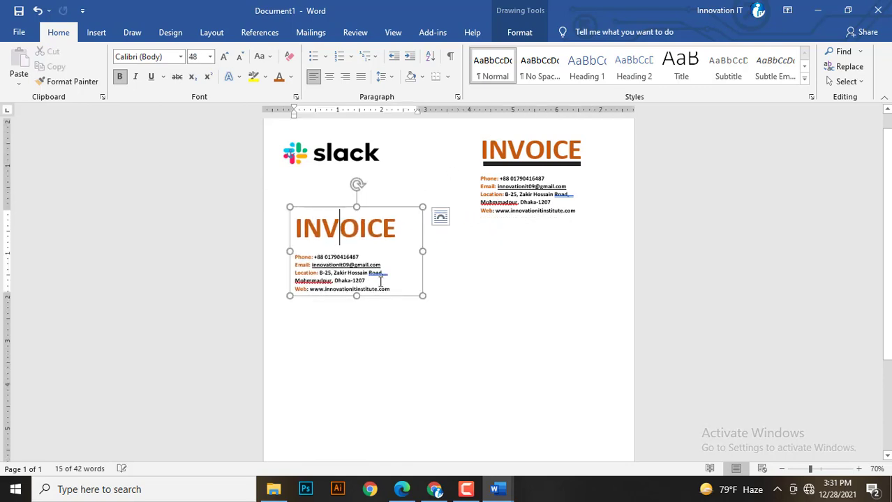
drag(389, 289, 270, 224)
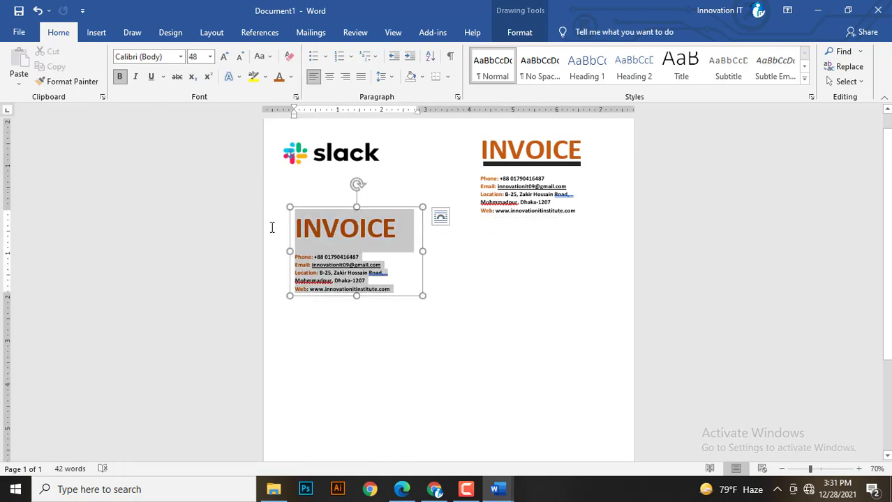
key(Delete)
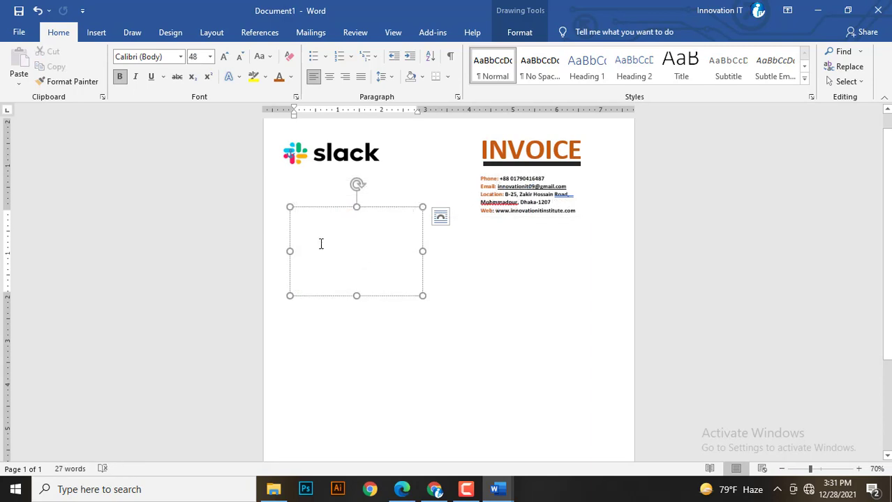
ctrl+scroll(321, 243, up, 5)
text(I)
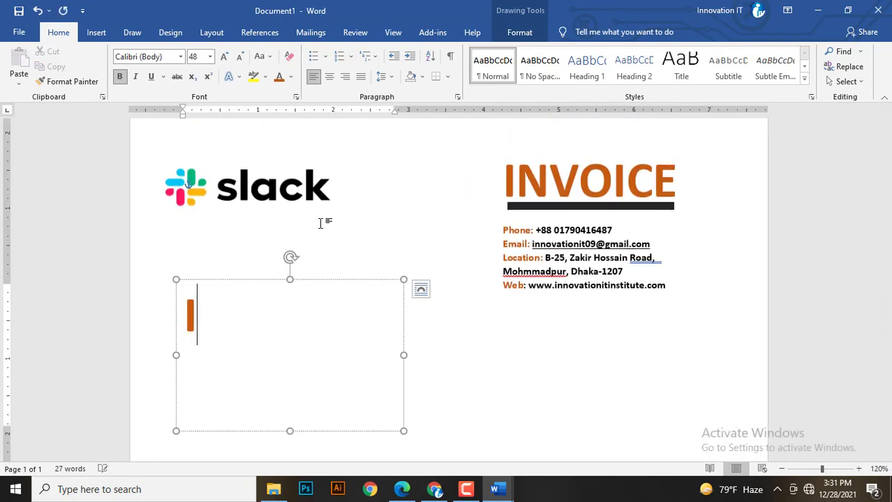
text(nvoice )
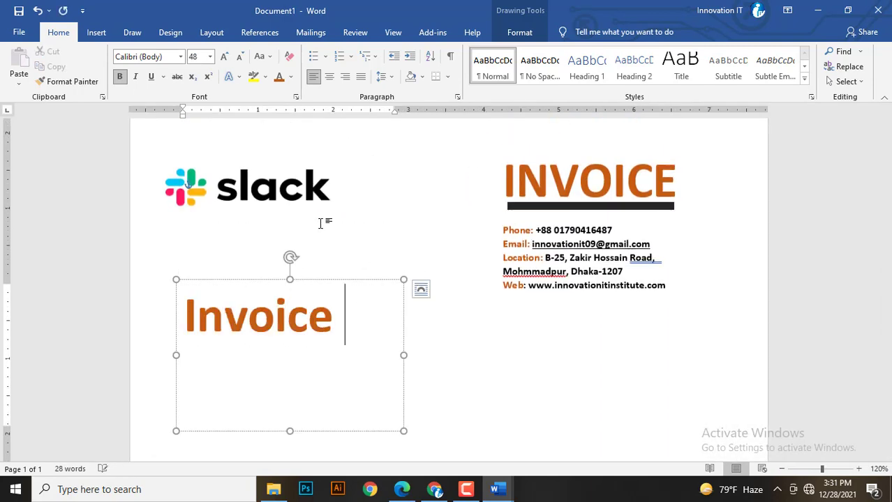
text(to)
click(355, 315)
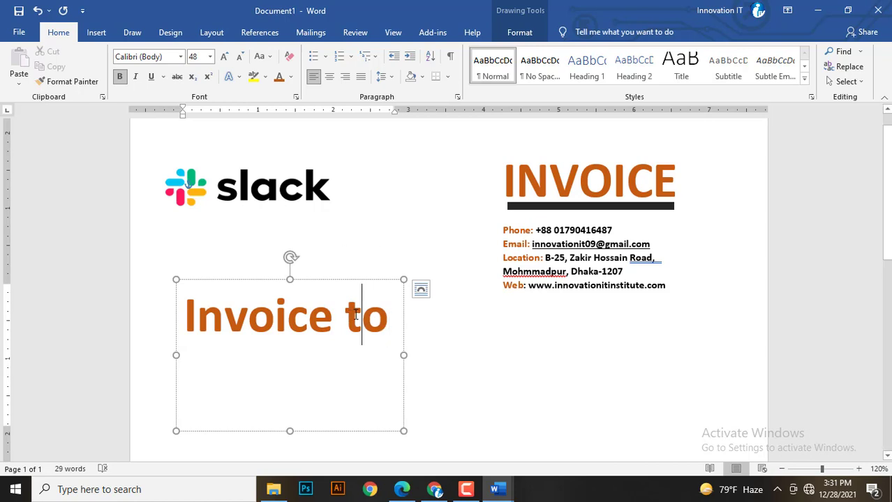
key(BackSpace)
text(To)
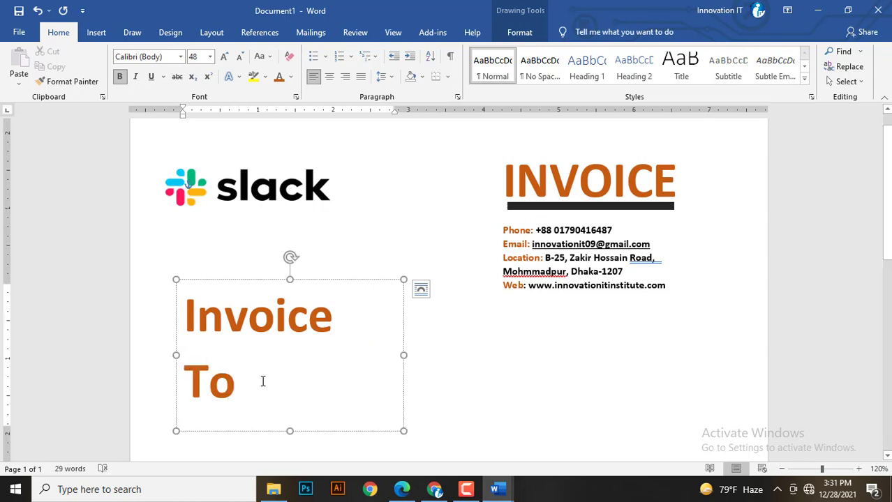
Shrink the Invoice To heading to 24 pt and set the empty line below to 12 pt.
key(ctrl+a)
click(239, 56)
click(239, 56)
click(239, 56)
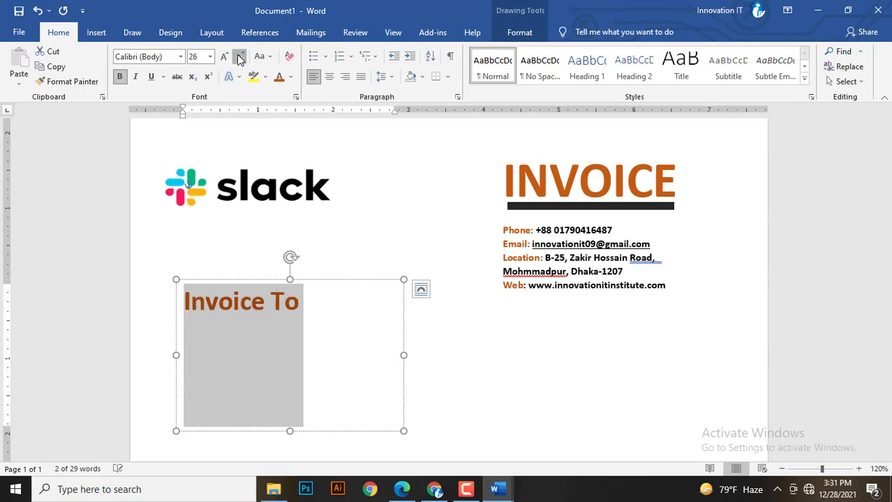
click(238, 57)
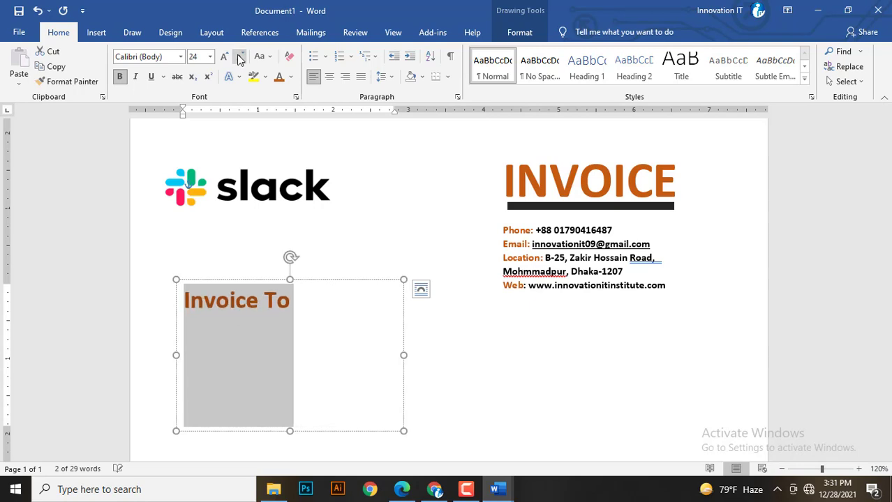
click(298, 328)
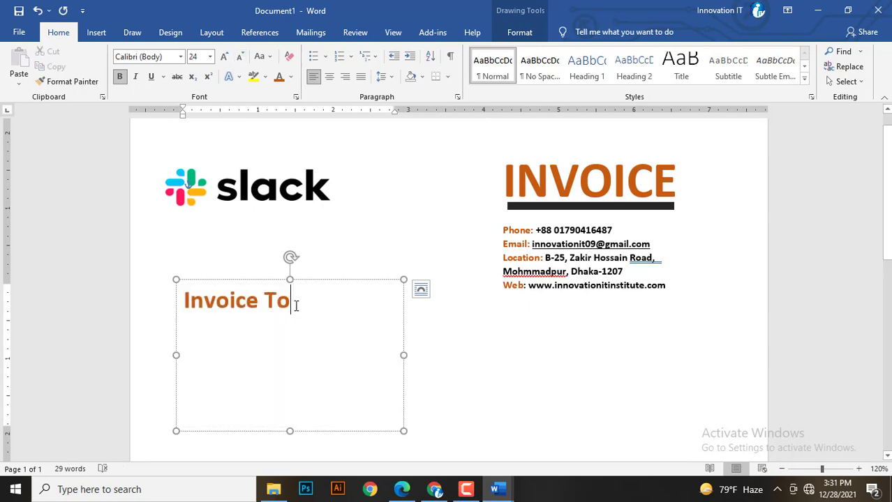
click(210, 57)
click(195, 121)
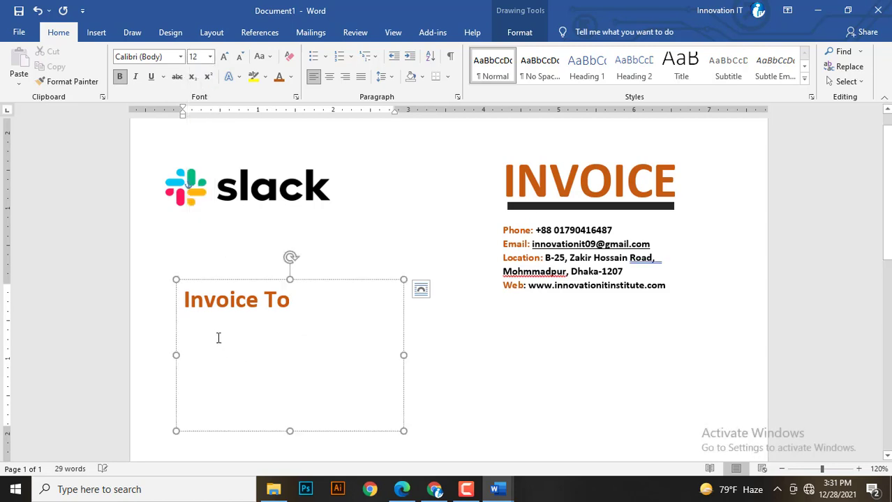
Enter Universel.com and the client's phone line, adding the +88 country code.
text(Univers)
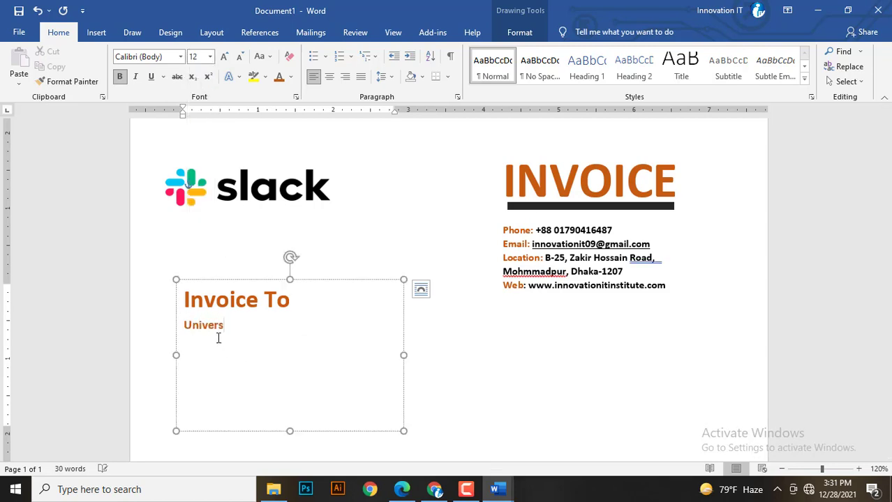
text(el.com Phone: )
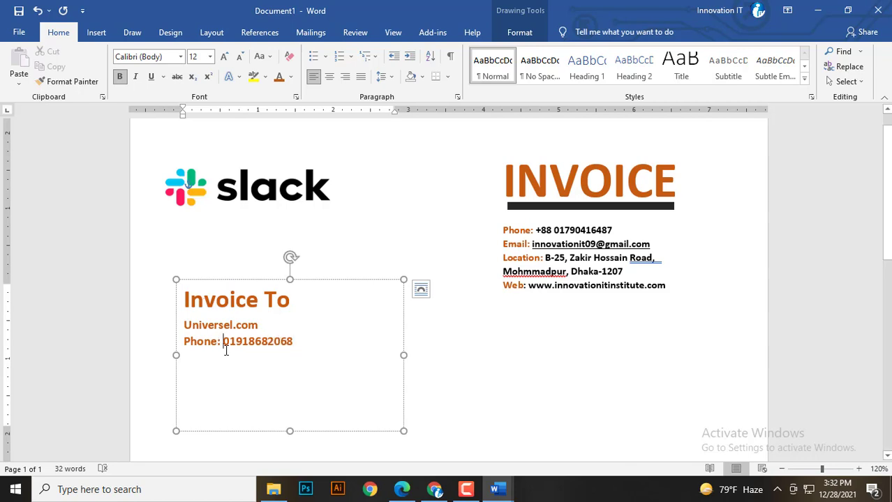
click(223, 347)
text(+88)
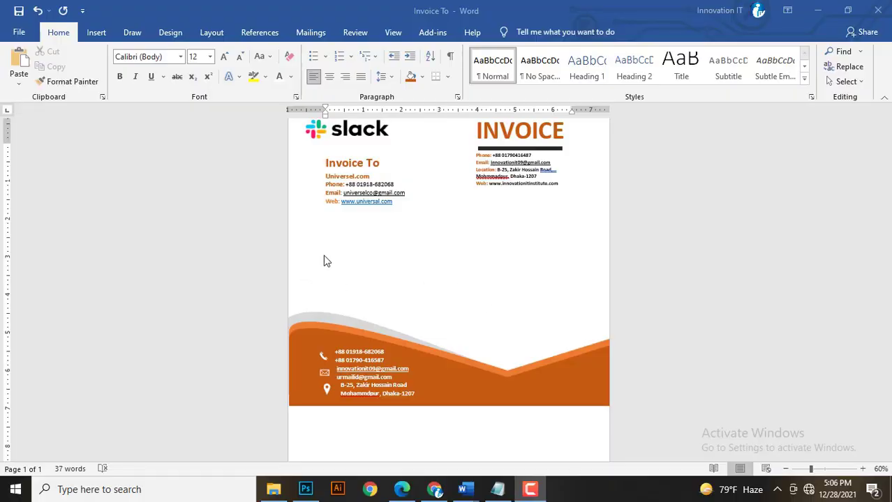
Insert a five-column table below the client details.
click(337, 233)
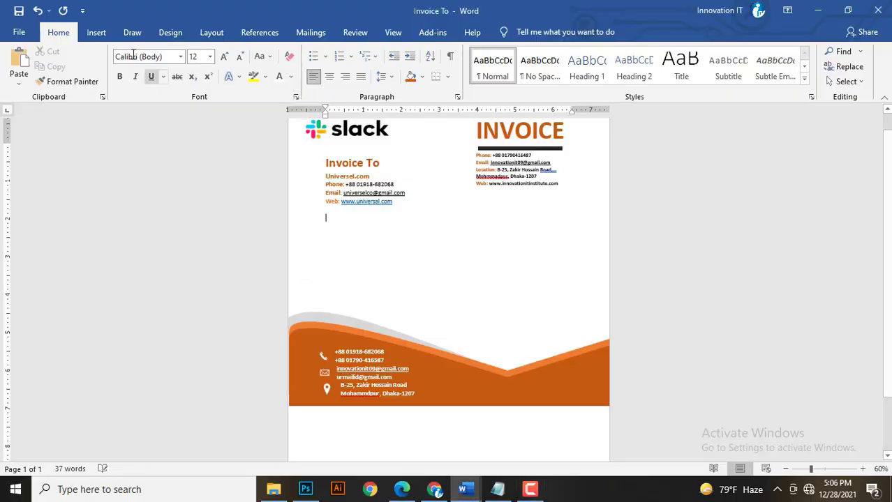
click(95, 33)
click(105, 79)
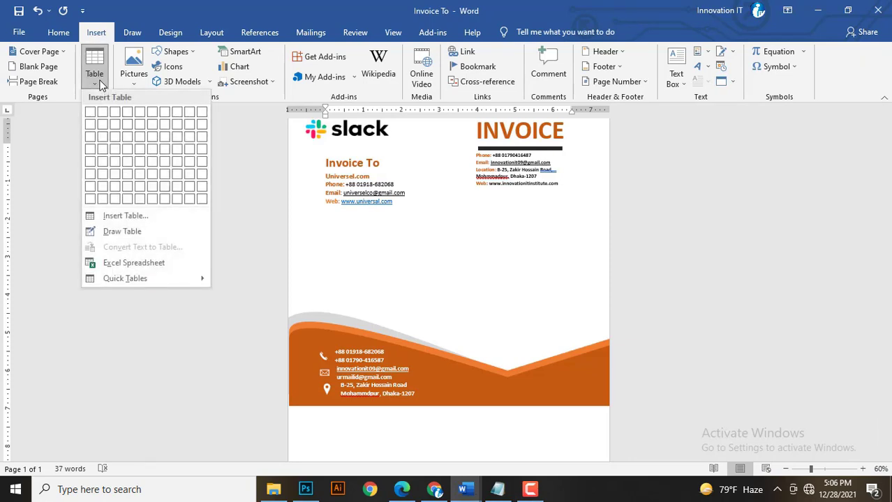
click(111, 212)
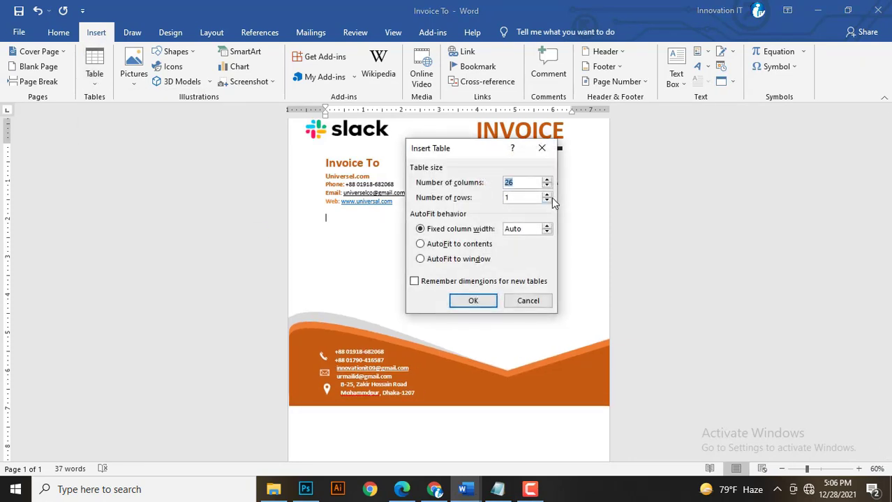
text(5)
click(462, 304)
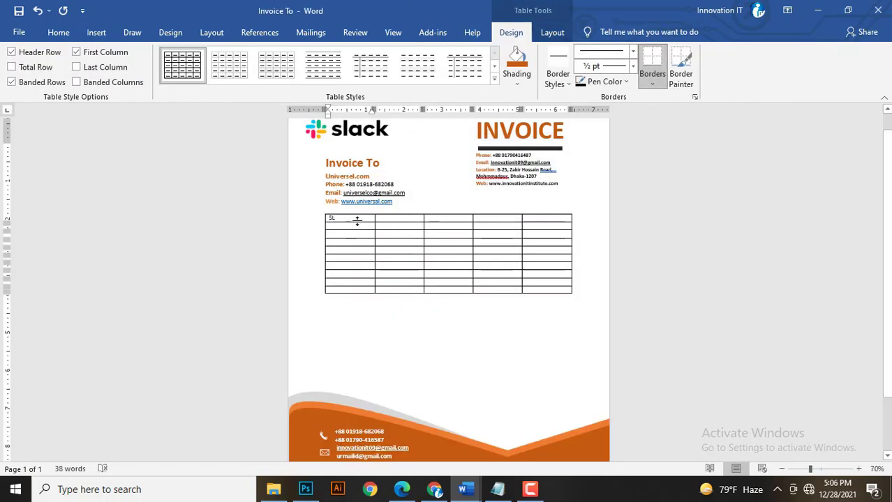
Type the header labels PRODUCTS DESCRIPTION, QT, UNITE and TOTAL PRICE into the first row.
scroll(357, 222, up, 6)
click(357, 222)
text(p)
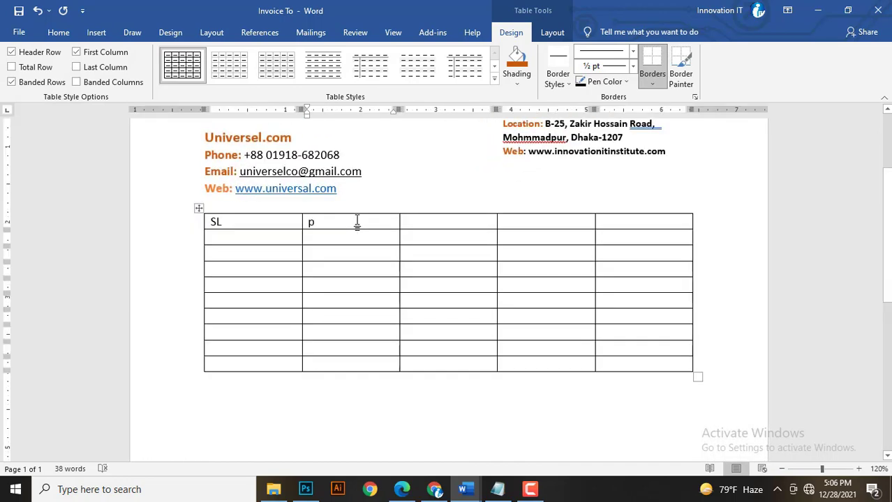
text(RO)
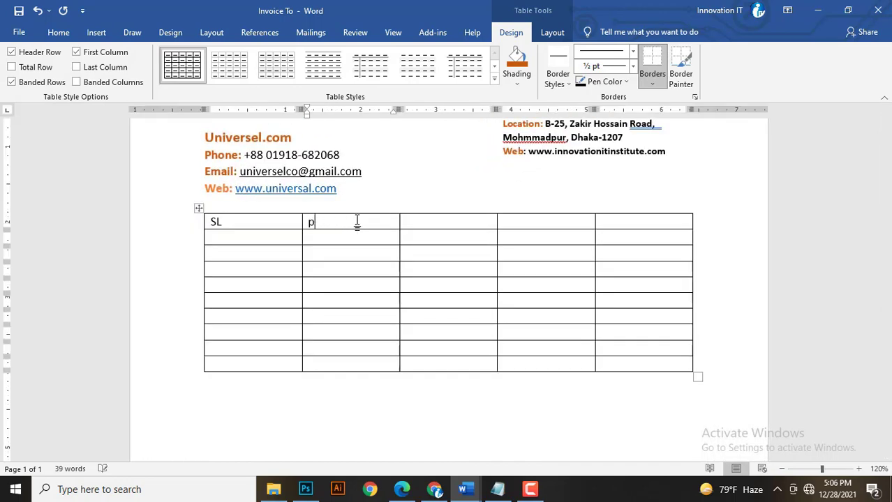
key(BackSpace)
text(PRODUCTS DESC)
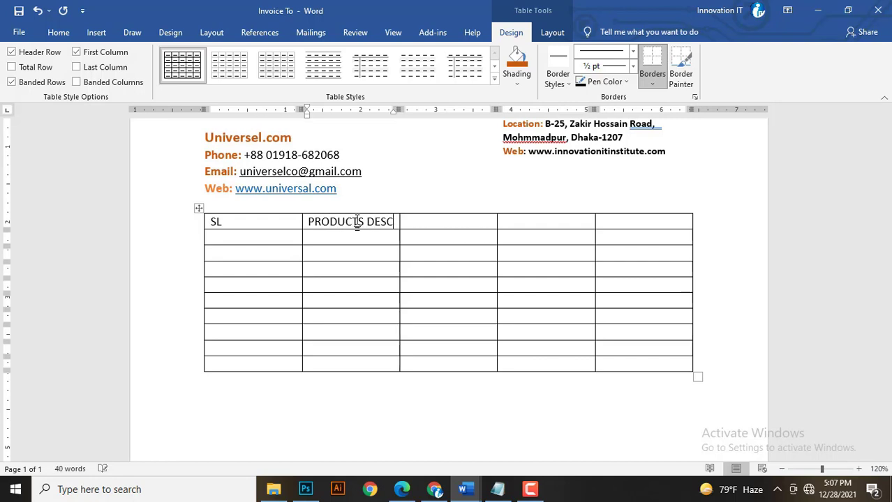
text(RIPTION)
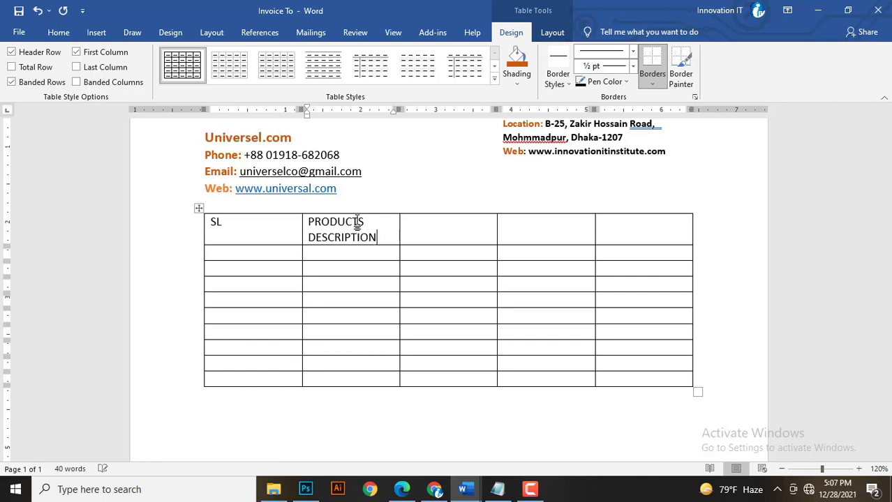
click(464, 221)
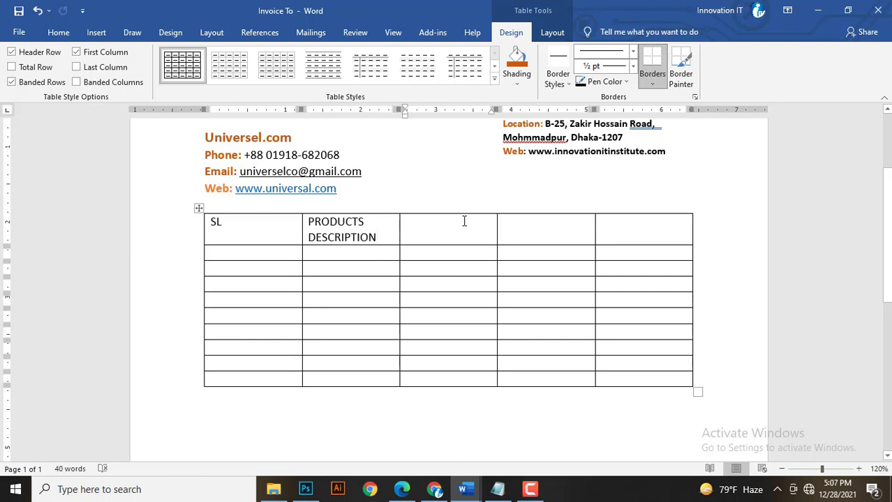
text(QT)
click(551, 222)
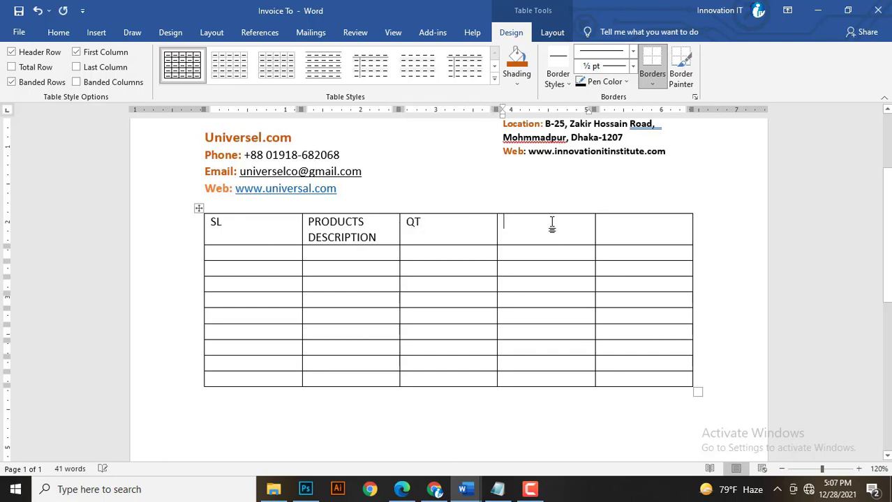
text(UNITE PRICE)
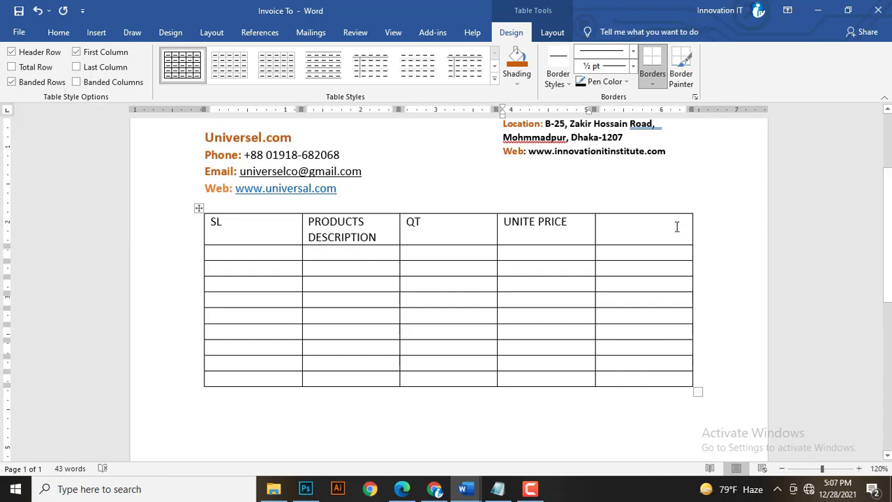
click(651, 235)
text(TOTA)
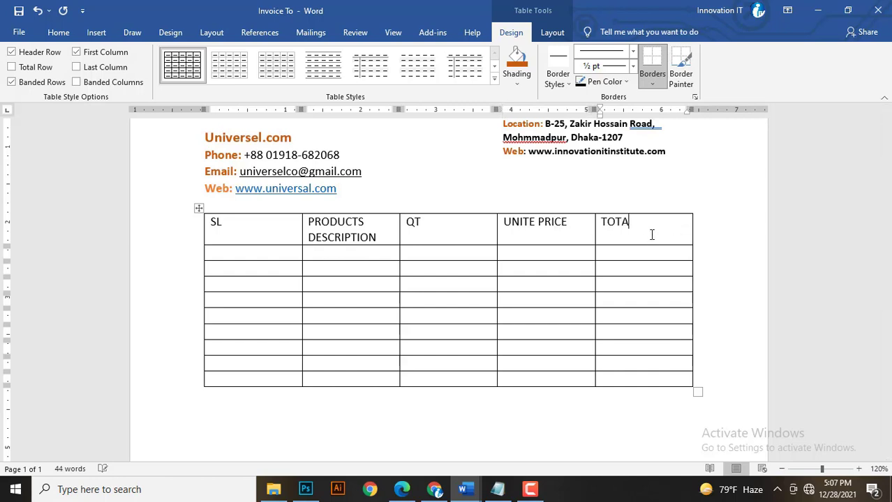
text(L PRICE)
Centre the labels in the table's header row only.
drag(628, 234, 79, 176)
click(58, 32)
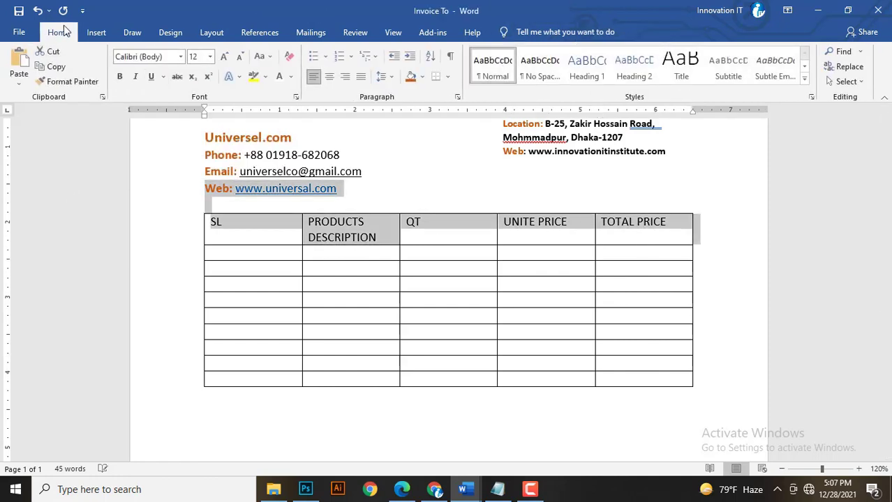
click(332, 80)
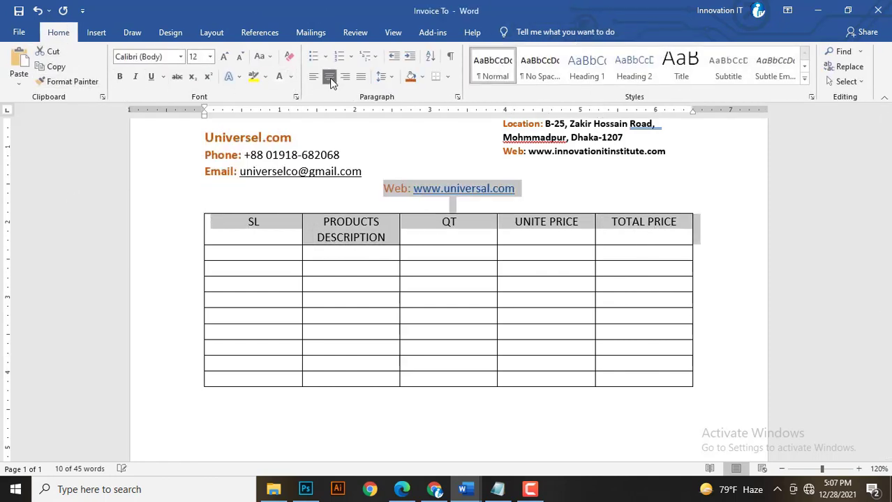
key(ctrl+z)
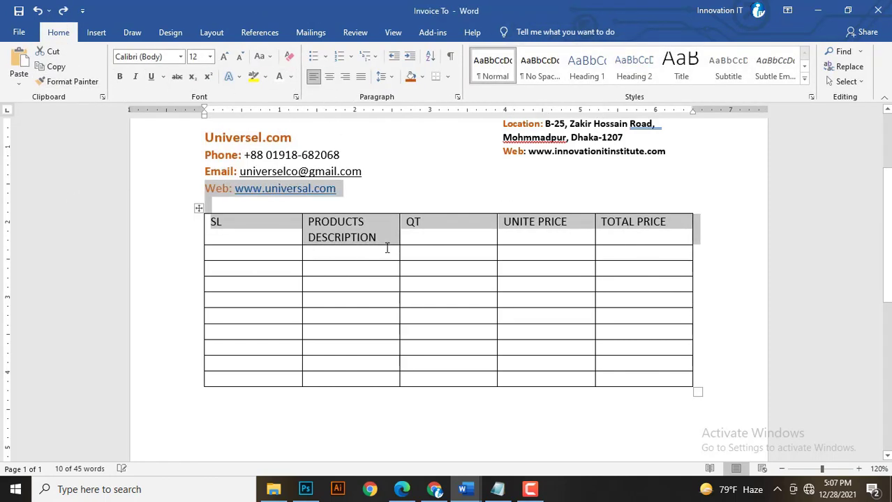
click(381, 268)
drag(234, 225, 663, 231)
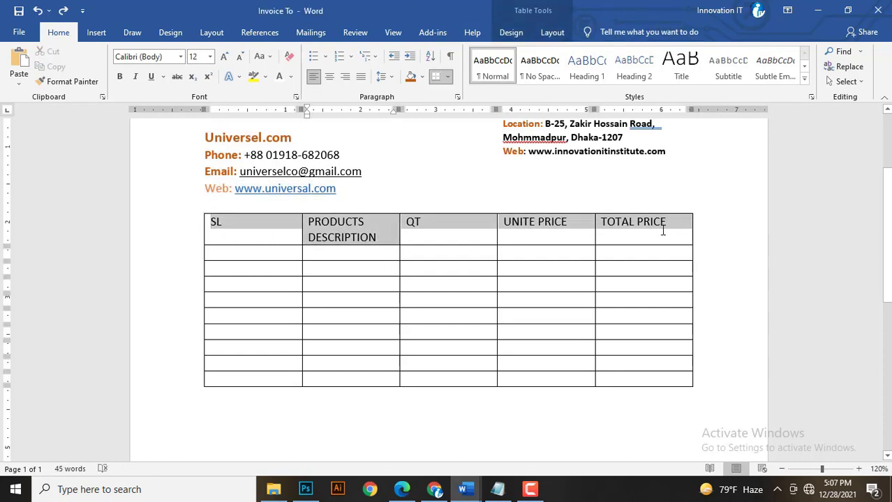
click(330, 76)
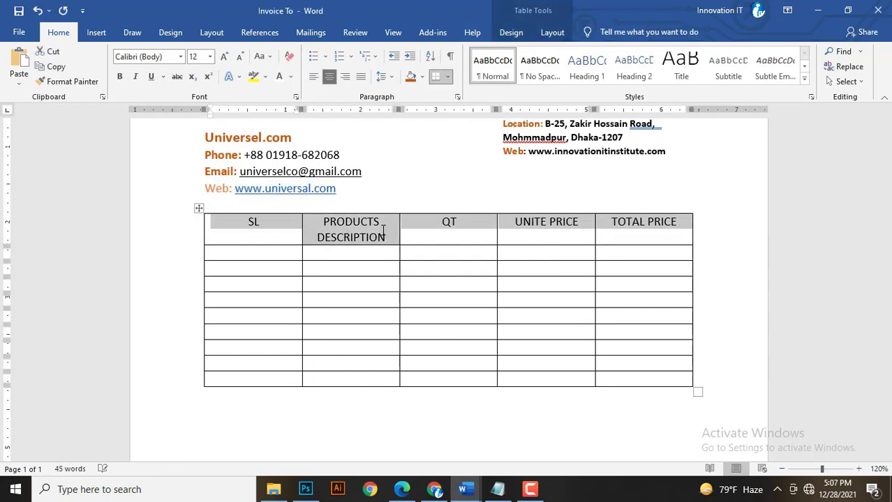
click(441, 283)
Resize the columns: narrow SL and QT, widen PRODUCTS DESCRIPTION and the price columns.
drag(300, 229, 233, 229)
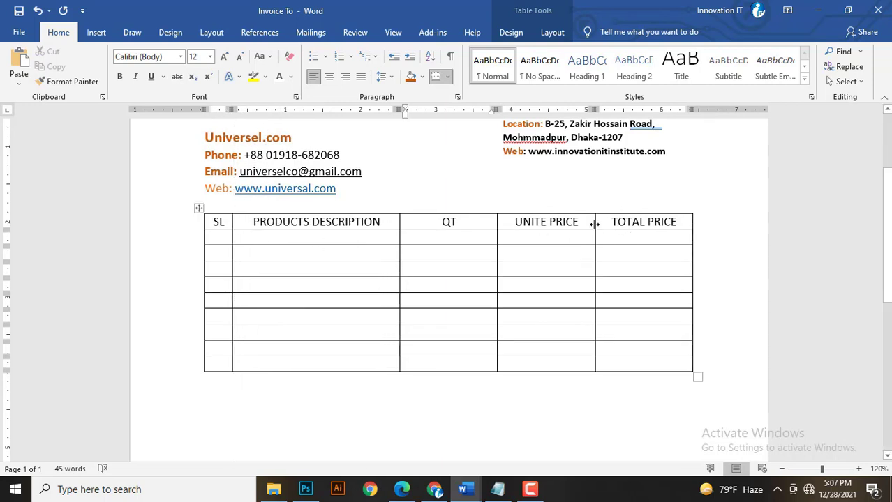
drag(594, 223, 645, 227)
drag(496, 236, 561, 235)
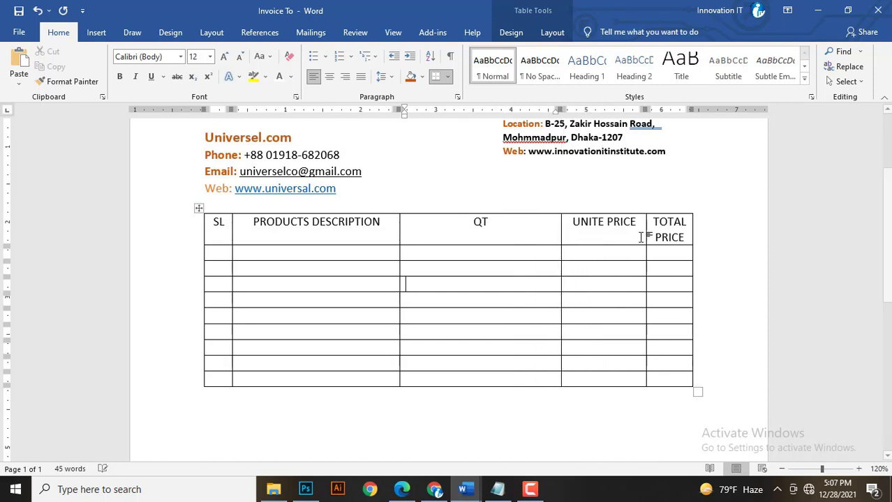
drag(626, 235, 532, 235)
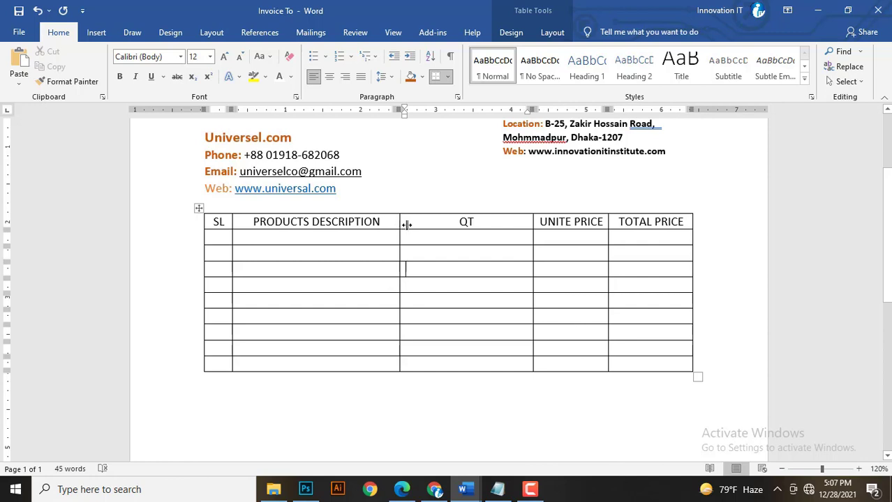
drag(400, 223, 505, 223)
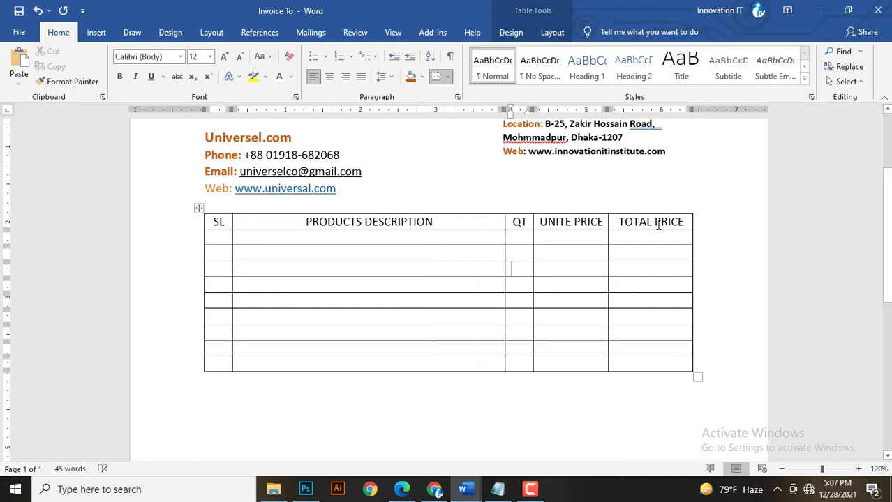
drag(689, 222, 215, 221)
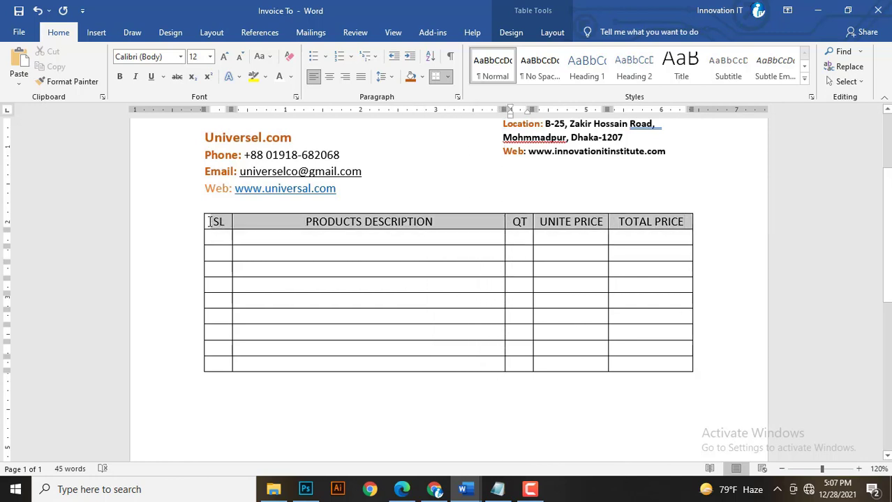
Fill the header row with dark orange shading, keeping the labels unbolded so UNITE PRICE fits.
click(410, 77)
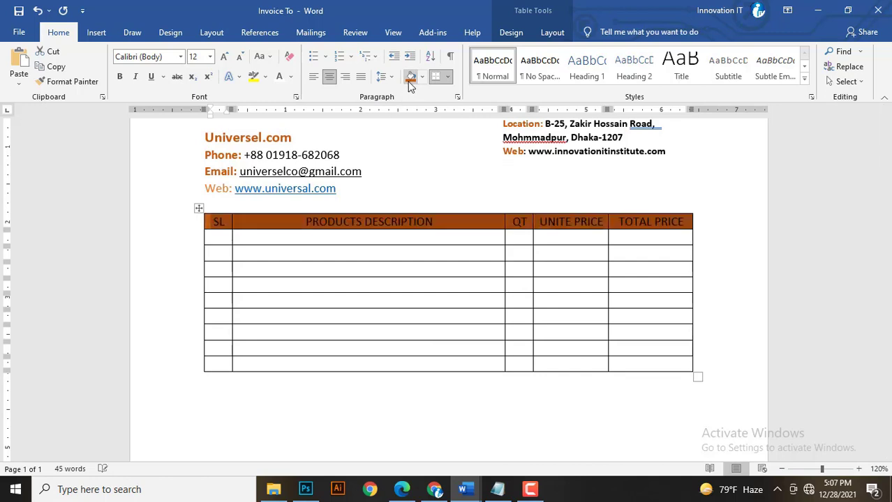
click(119, 76)
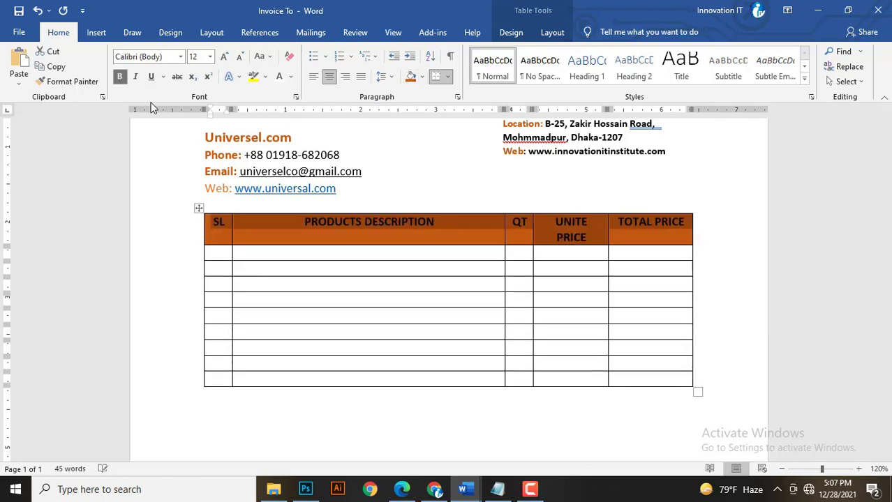
key(ctrl+z)
click(280, 249)
drag(218, 224, 653, 222)
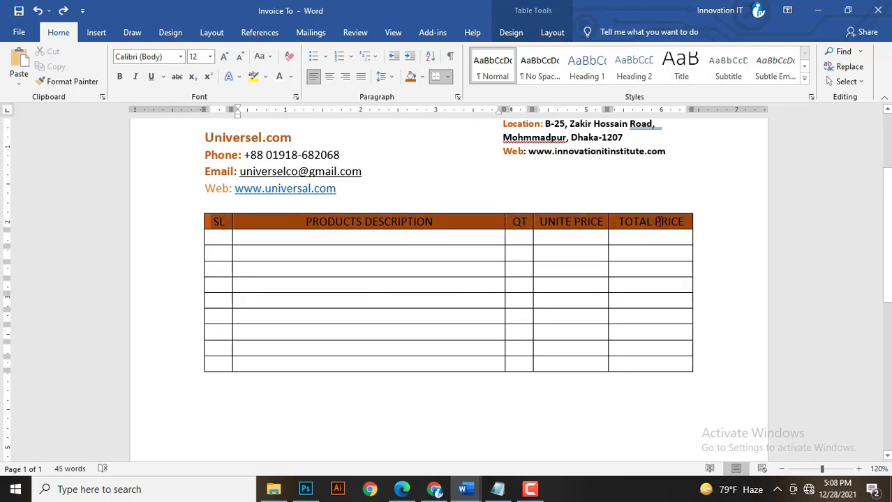
click(120, 78)
key(ctrl+z)
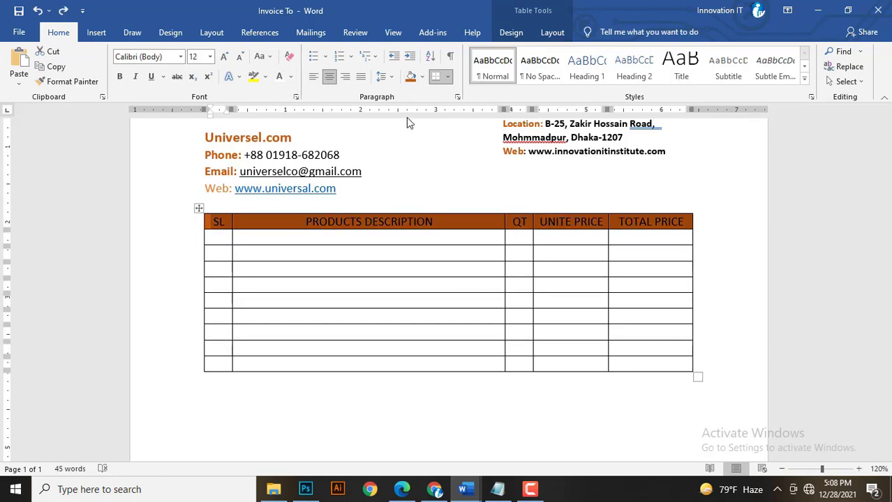
Apply the orange Grid Table 5 Dark style to the item table.
click(198, 208)
click(552, 33)
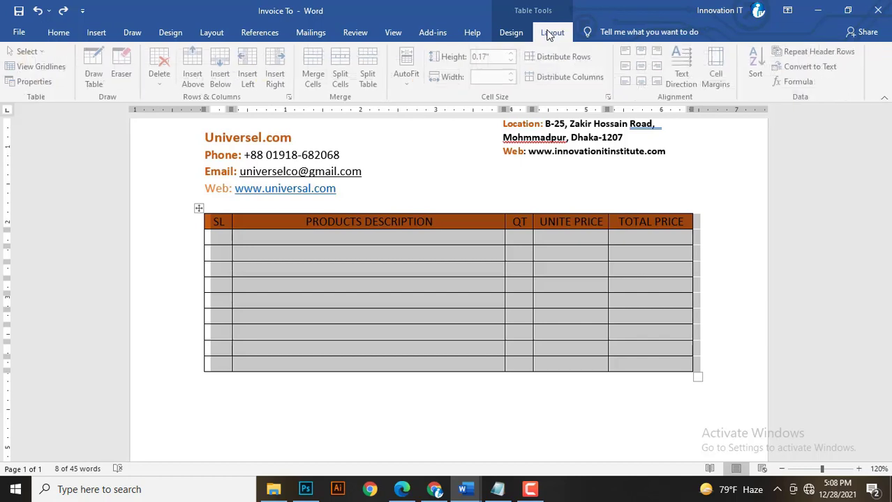
click(508, 32)
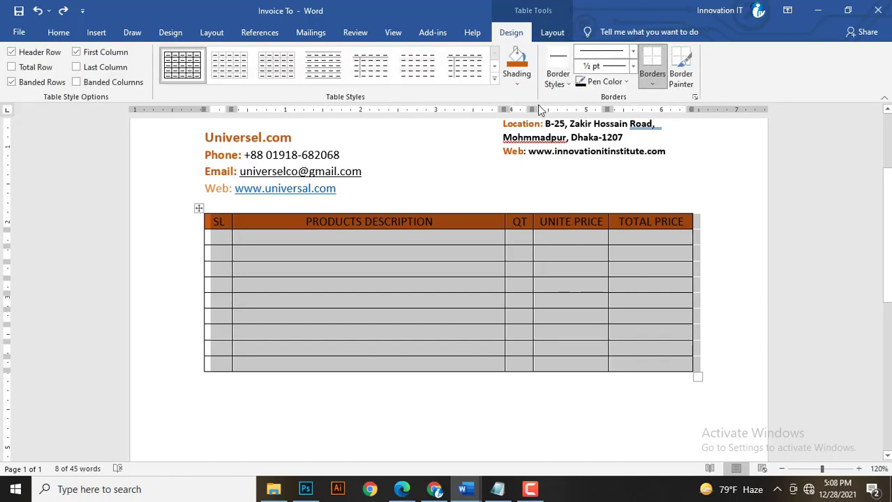
click(494, 67)
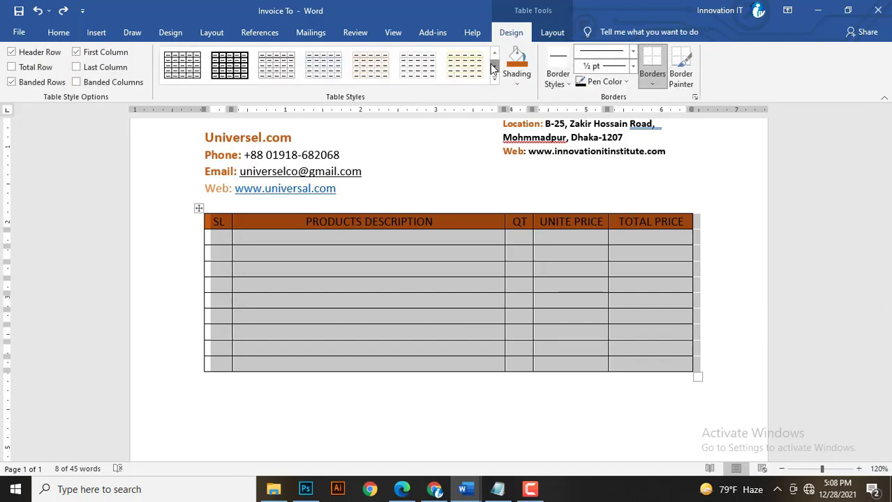
click(494, 79)
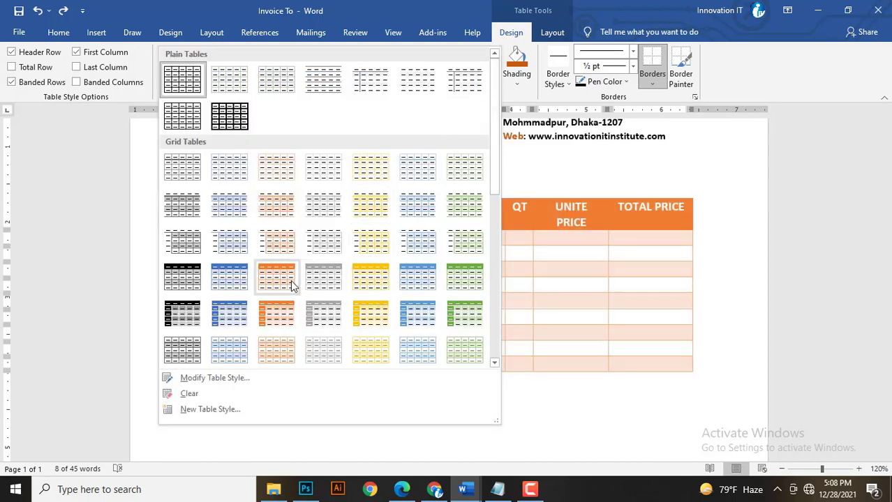
click(269, 321)
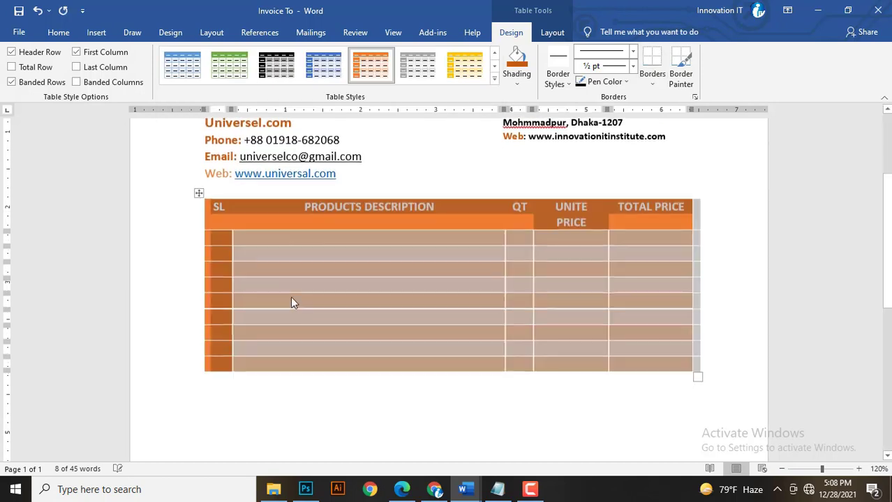
click(304, 244)
scroll(318, 253, up, 2)
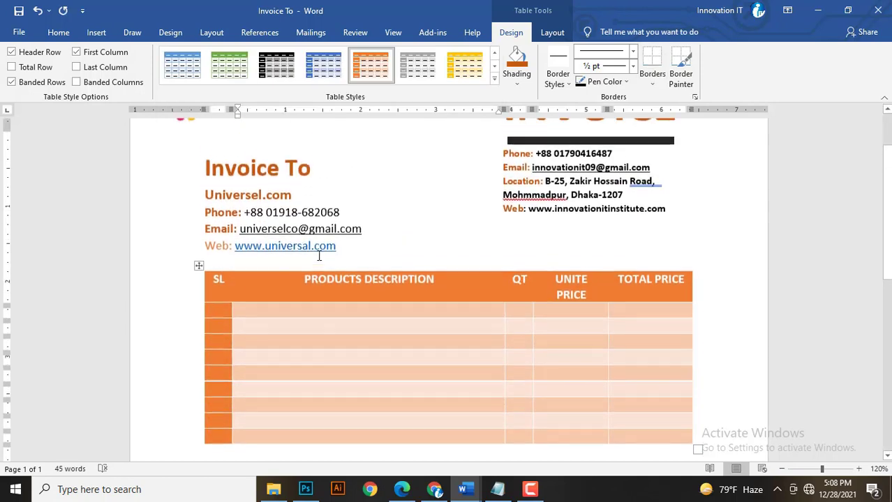
scroll(427, 318, down, 3)
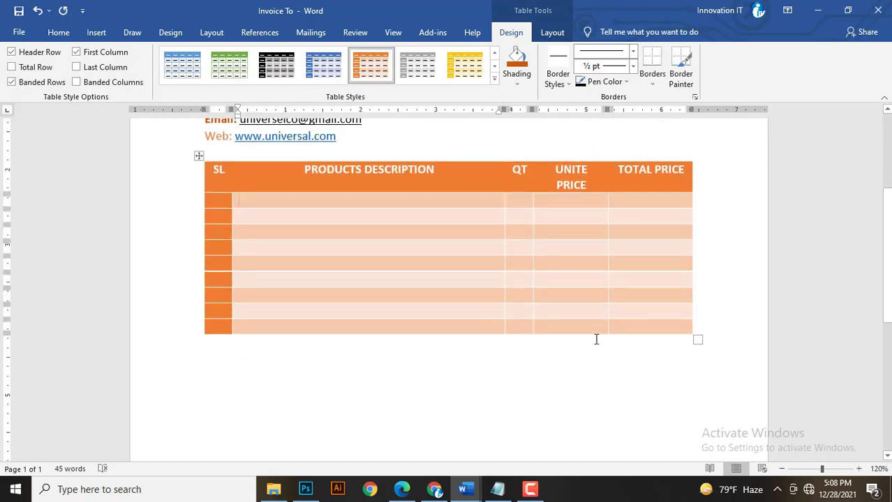
click(406, 362)
scroll(394, 370, down, 1)
scroll(395, 370, down, 8)
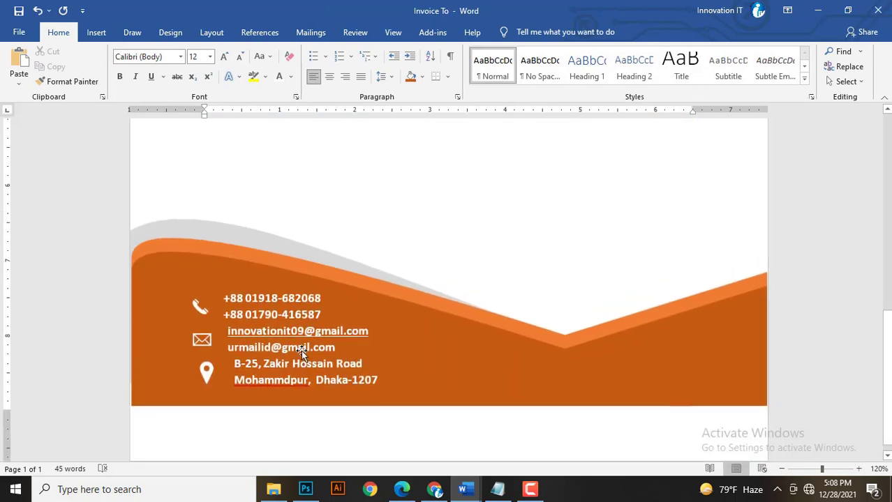
scroll(298, 348, up, 7)
Insert a 2x1 table below the items, narrow its first cell and type IN WORDS.
click(96, 32)
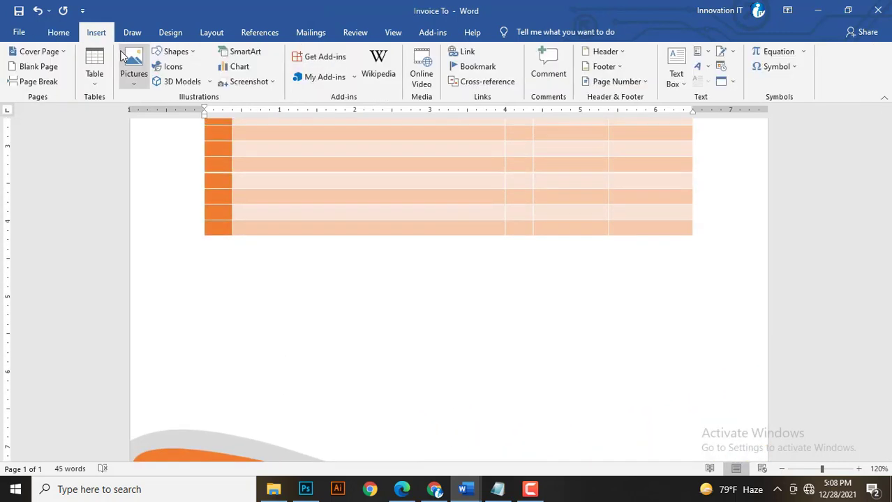
click(94, 70)
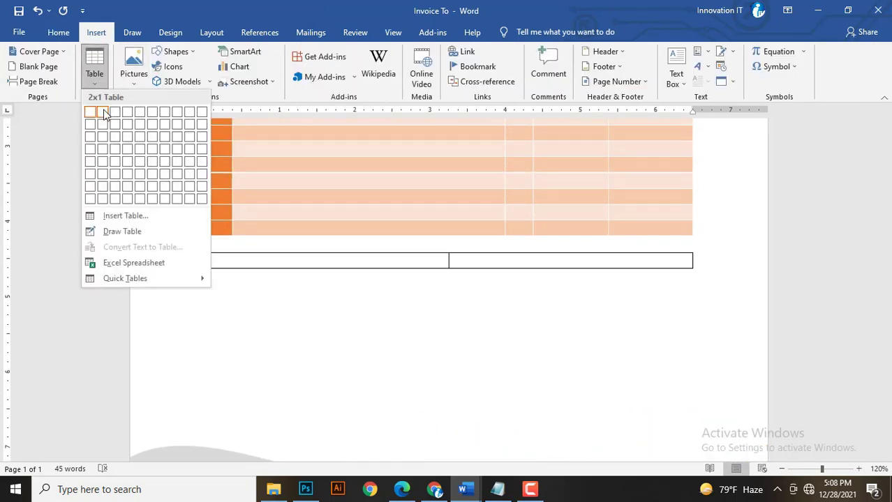
click(103, 113)
scroll(299, 348, down, 3)
scroll(368, 315, up, 3)
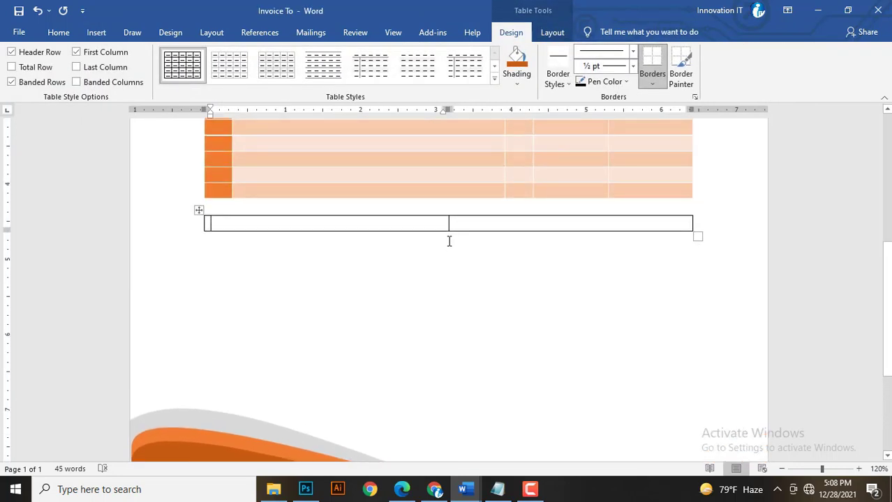
drag(446, 224, 288, 224)
text(IN)
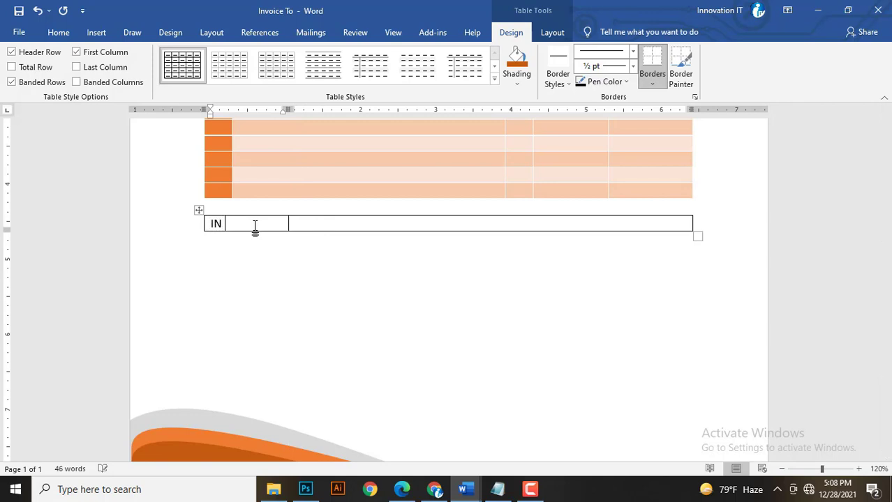
text( WORDS)
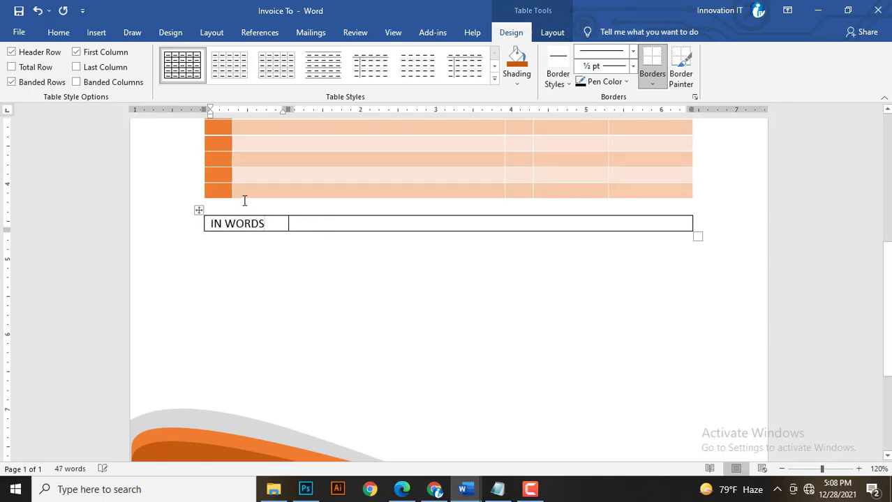
Shade the IN WORDS table dark orange and make its label bold.
click(199, 210)
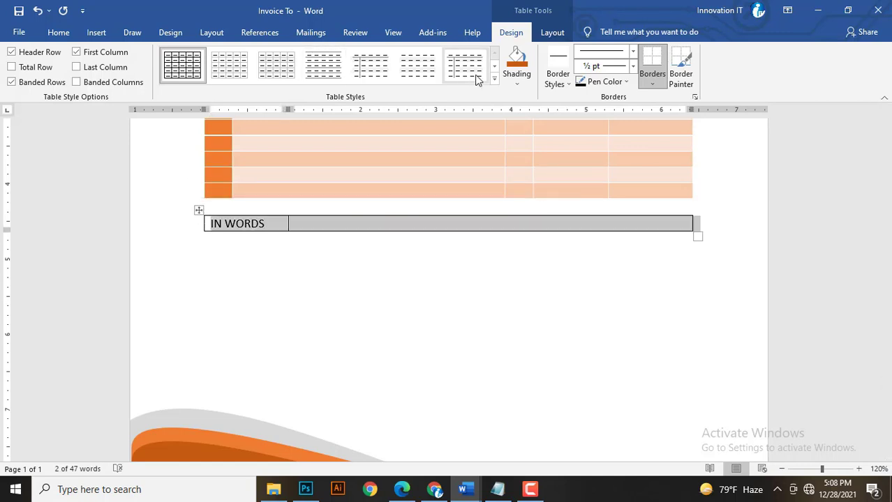
click(517, 83)
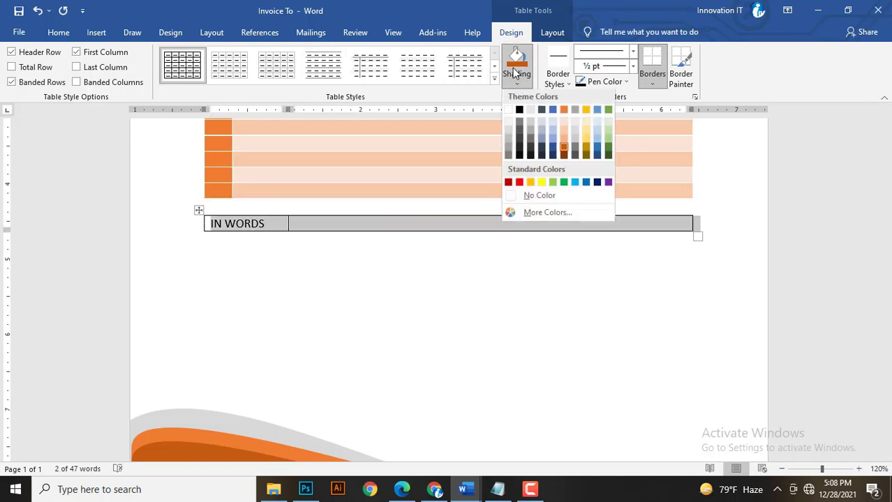
click(563, 148)
click(58, 32)
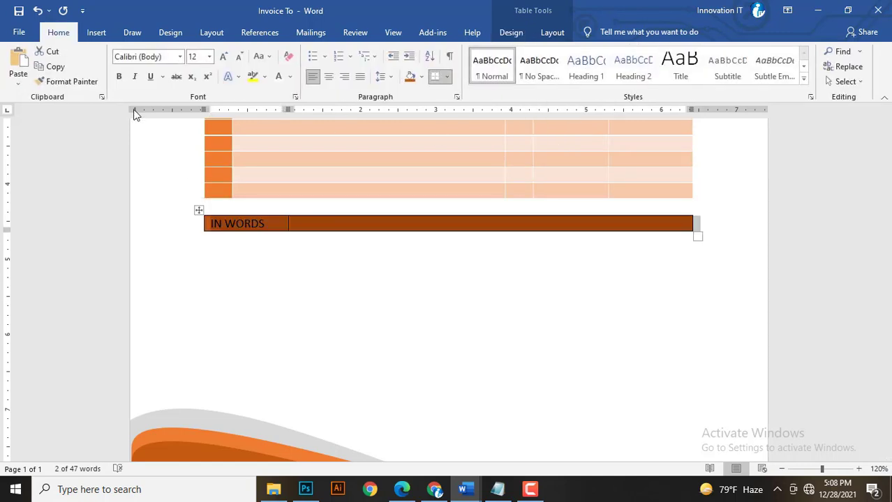
click(119, 77)
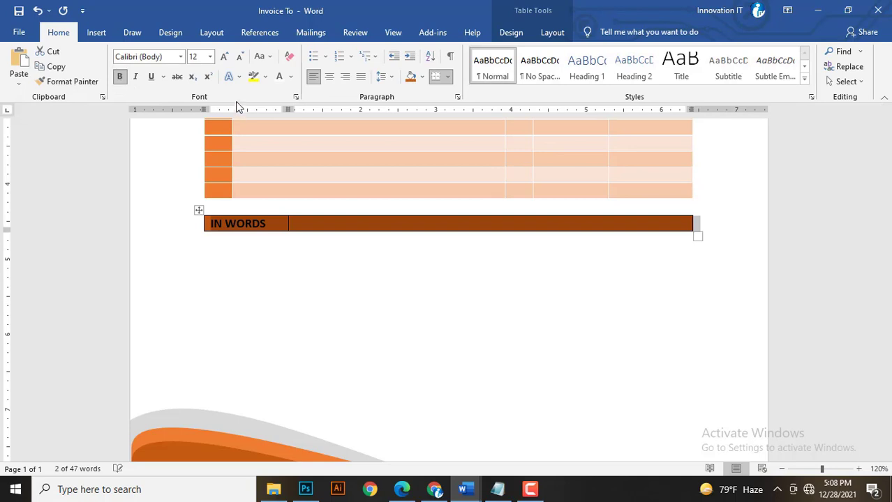
click(270, 224)
drag(270, 224, 210, 224)
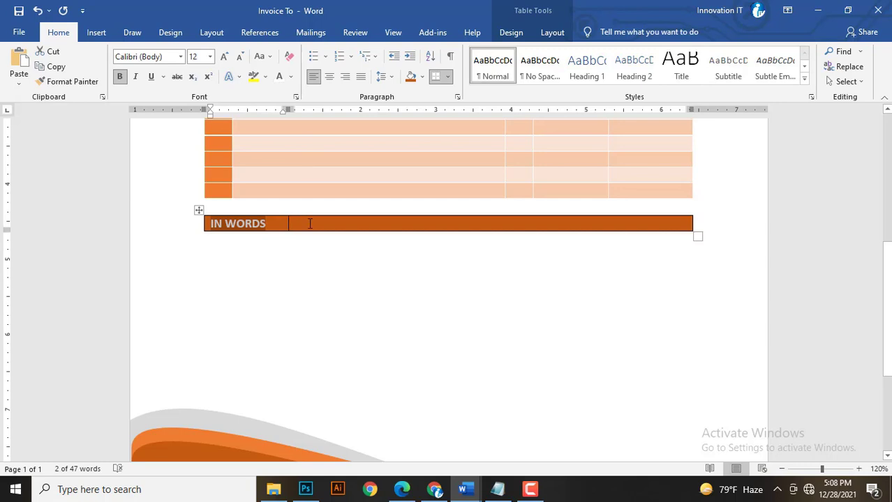
click(333, 300)
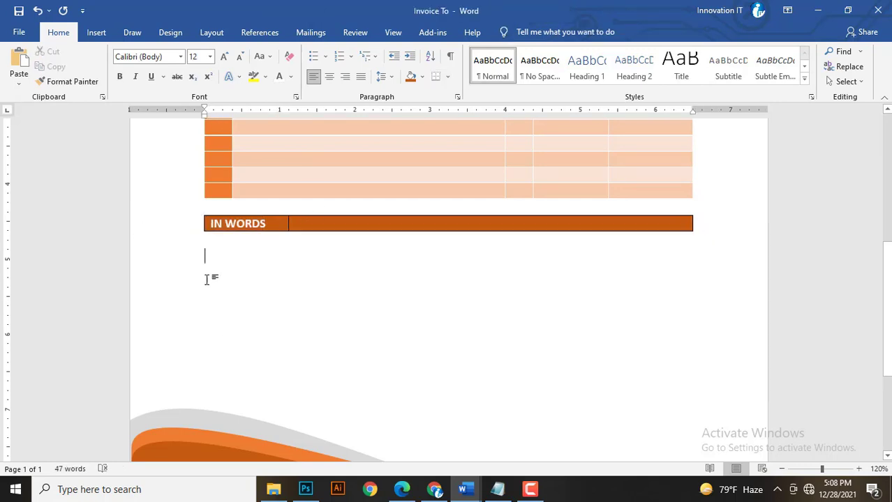
click(96, 32)
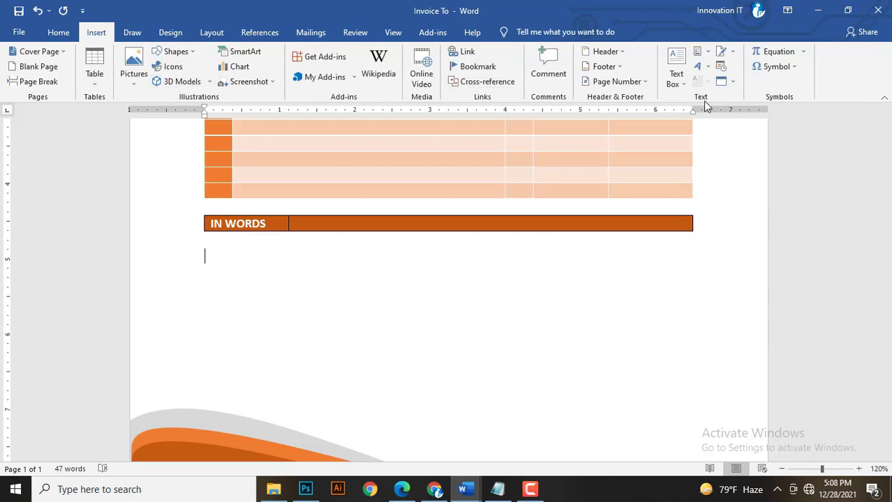
Draw a text box below the IN WORDS row and paste in the THANKS & REGARDS, MANAGING DIRECTOR, UNIVERSAL CO. sign-off.
click(683, 90)
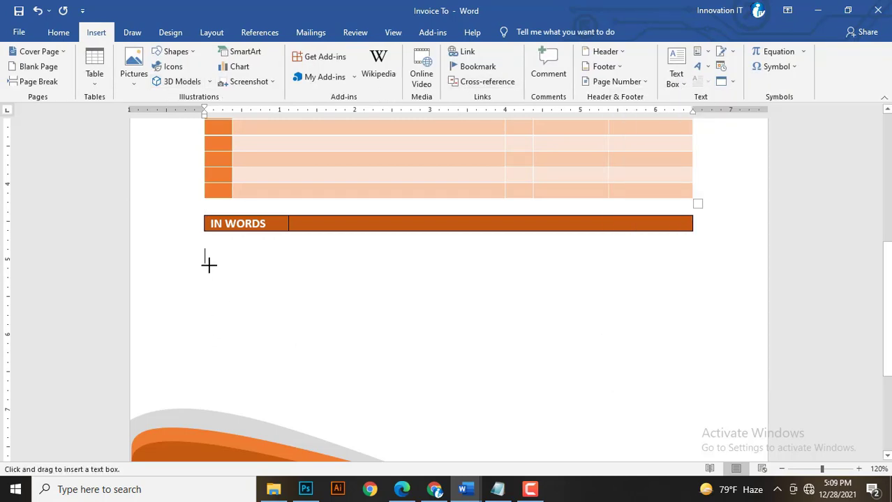
mouse_move(203, 286)
mouse_down()
mouse_move(283, 374)
mouse_move(355, 380)
mouse_up()
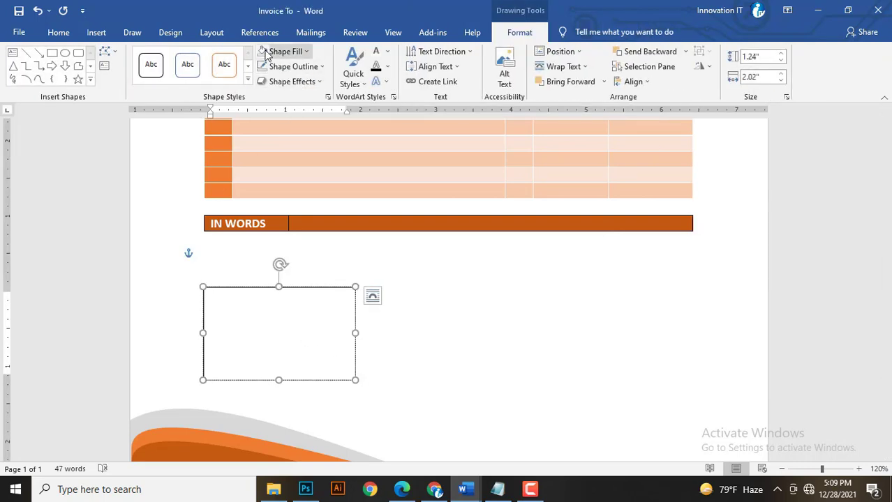
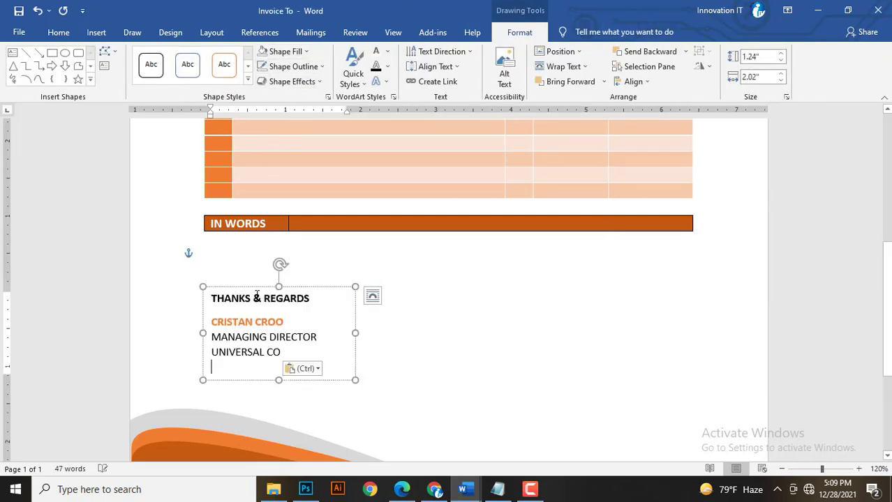
scroll(279, 354, down, 5)
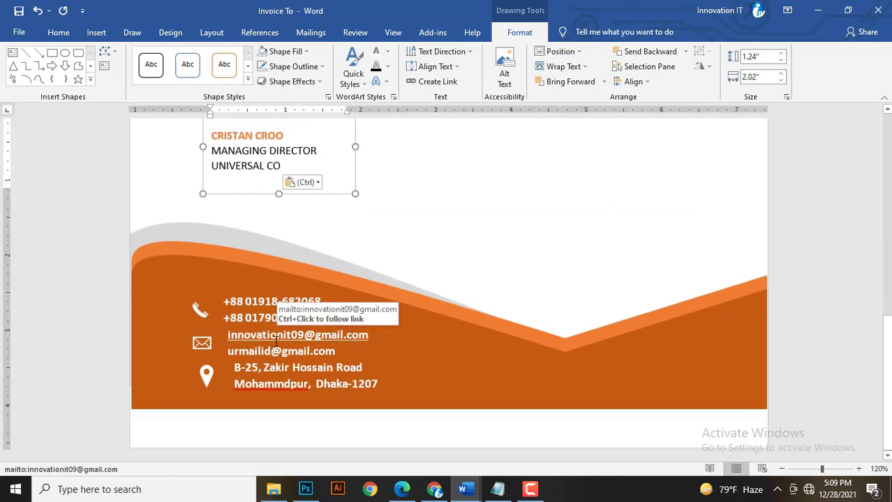
scroll(276, 317, up, 3)
scroll(272, 321, up, 12)
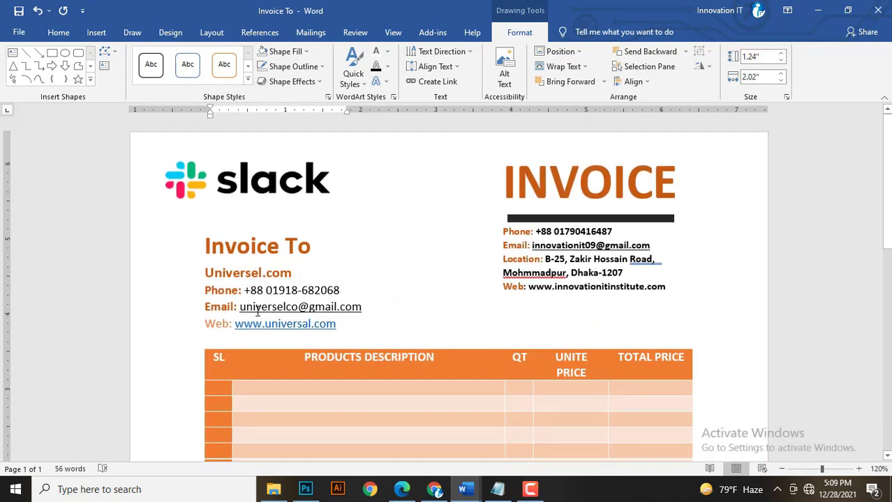
Drag the orange wave footer graphic lower on the page, then nudge it down slightly.
scroll(254, 316, down, 10)
scroll(255, 315, down, 3)
click(250, 325)
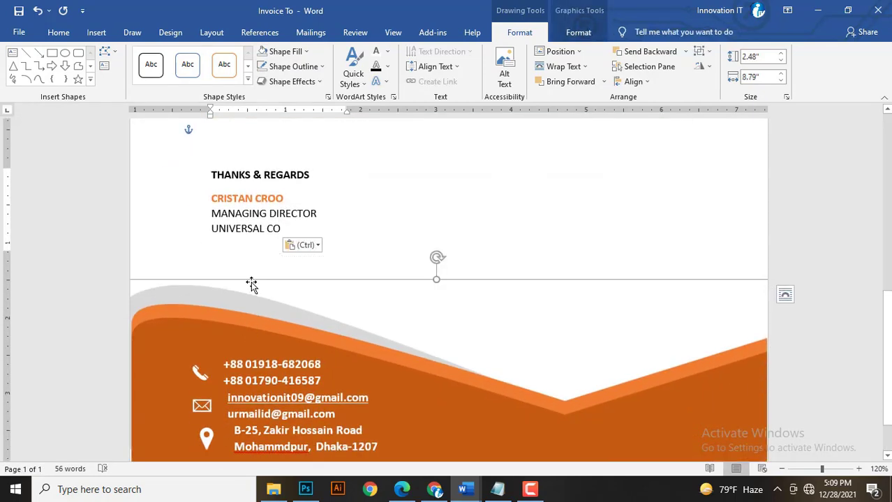
scroll(251, 285, down, 3)
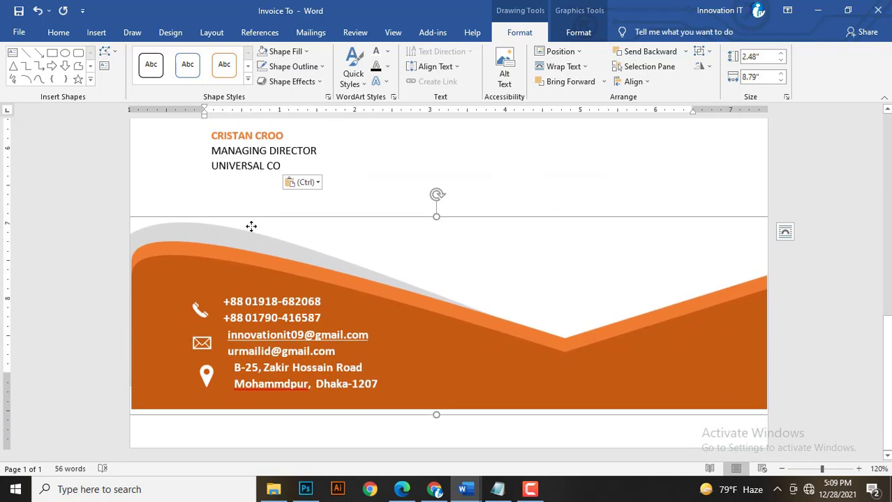
drag(251, 226, 251, 267)
key(Down)
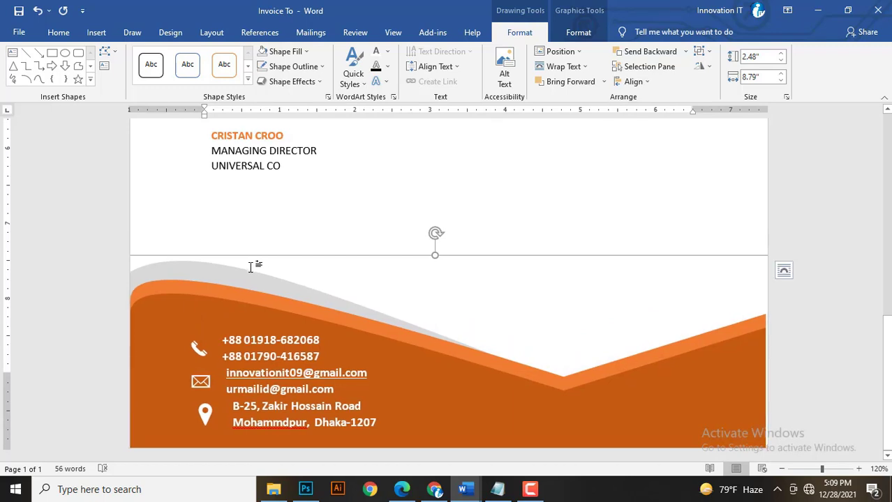